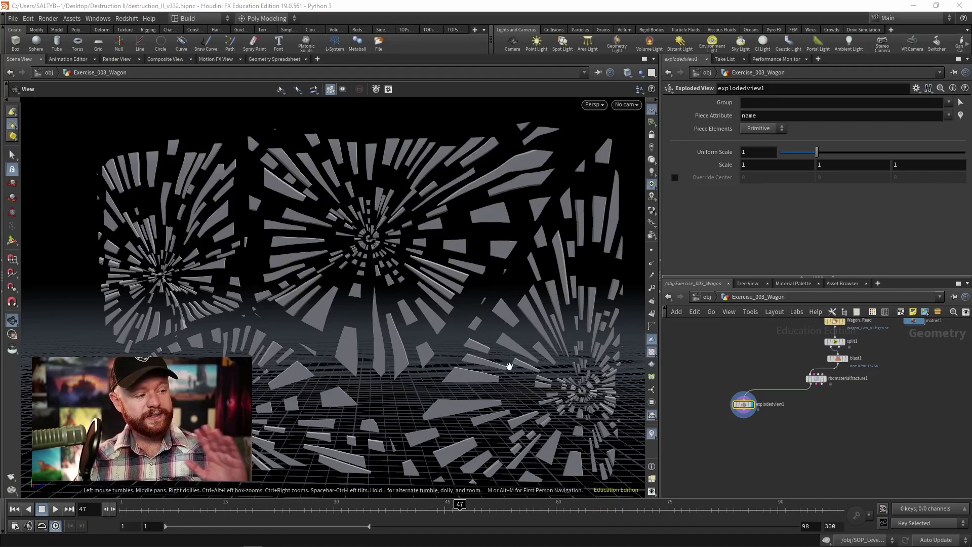
- Display the RBD material fracture node and set viewport group selection to show its pieces by name attribute
scroll(821, 446, up, 4)
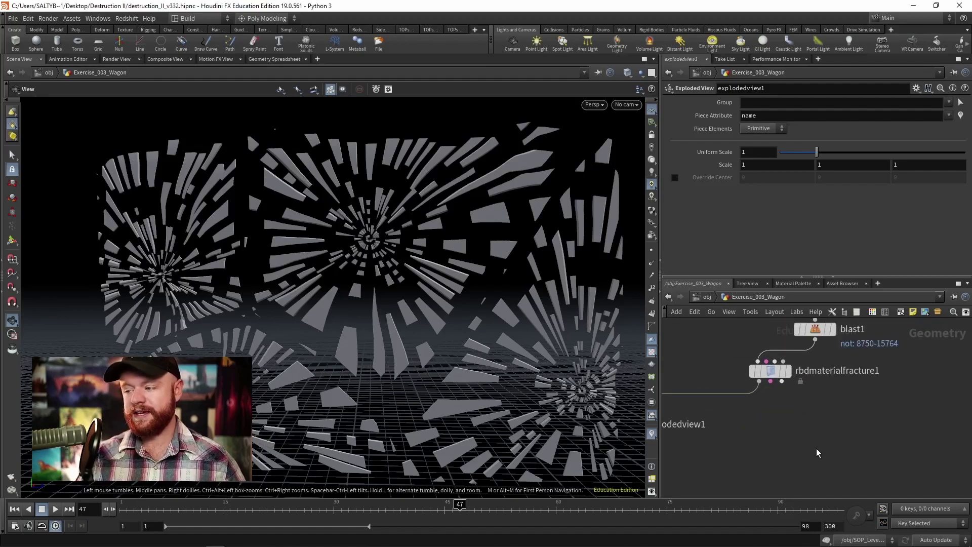
click(777, 369)
click(788, 371)
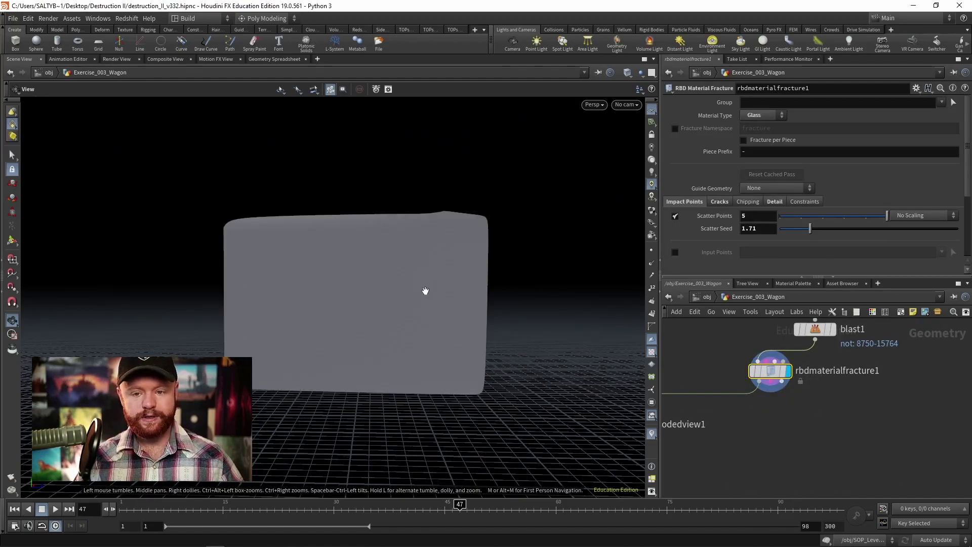
key(s)
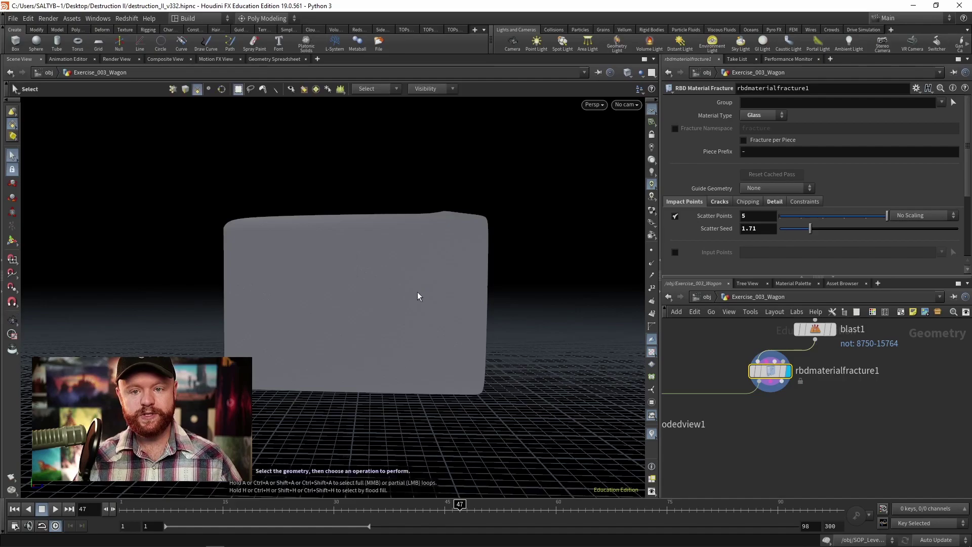
click(318, 89)
click(617, 121)
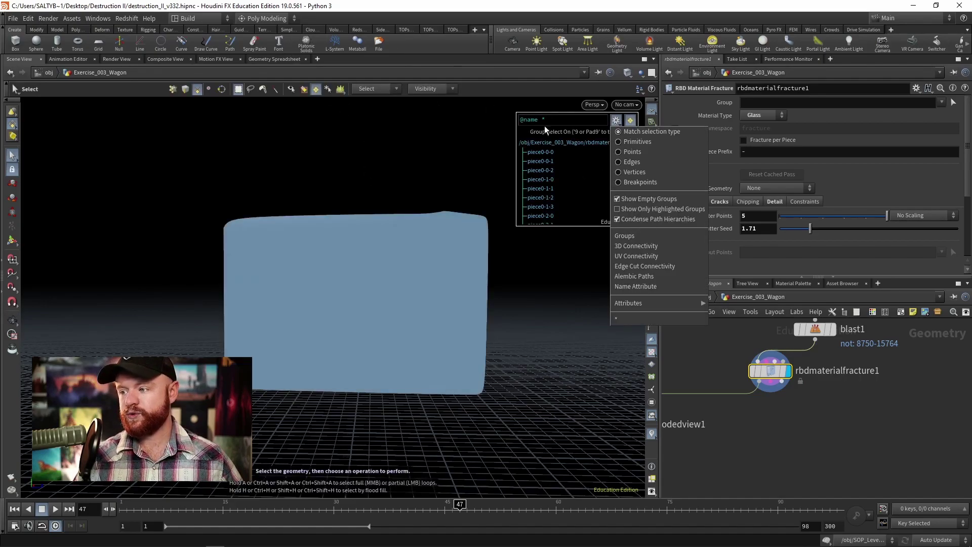
click(634, 287)
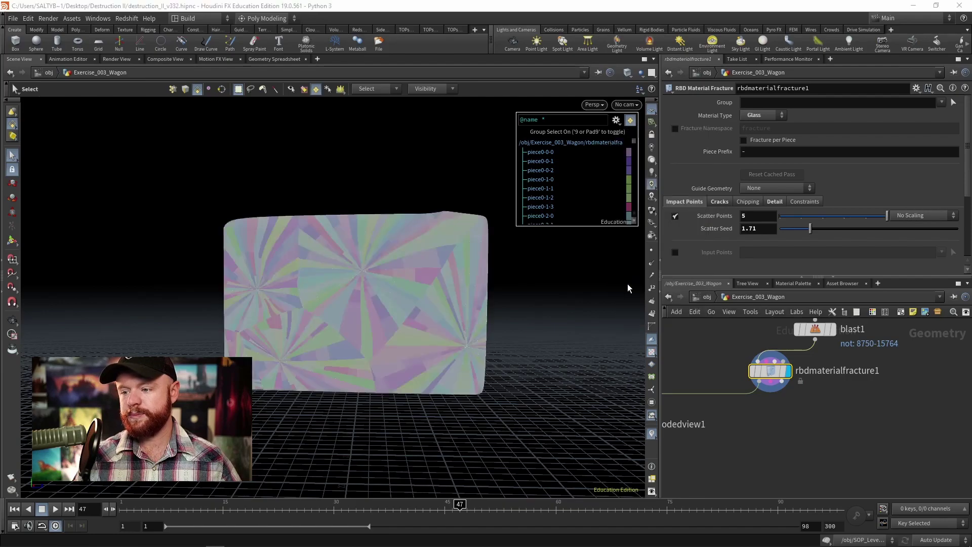
- Isolate one long glass shard below the impact centre with a Blast node set to delete non-selected geometry
click(367, 317)
key(Delete)
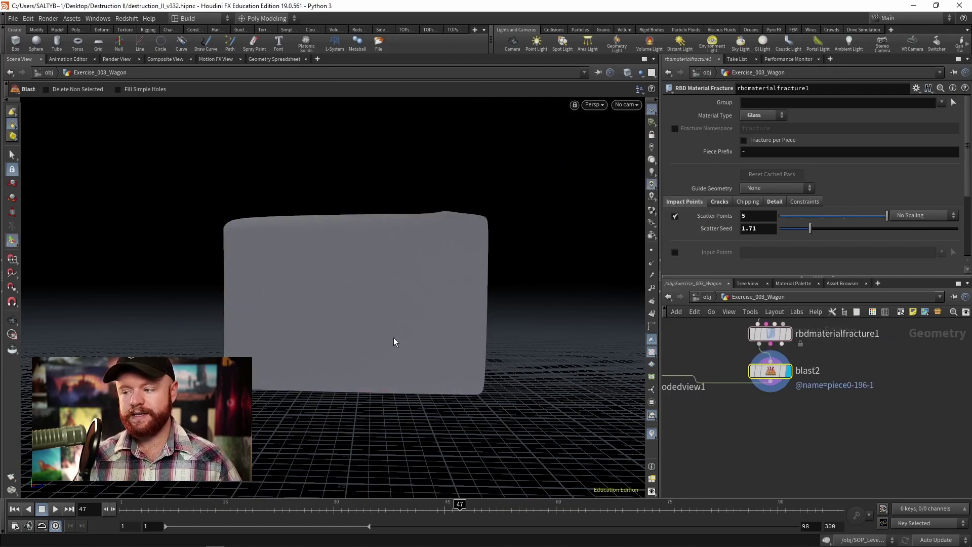
click(780, 138)
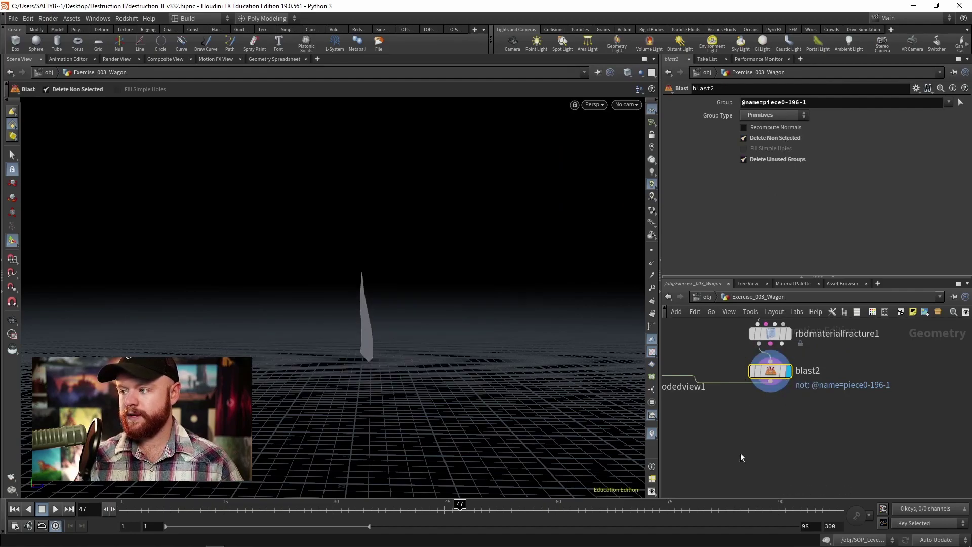
- Frame the isolated shard in the viewport and examine its shape and thickness
middle_drag(734, 432, 801, 460)
scroll(759, 408, up, 3)
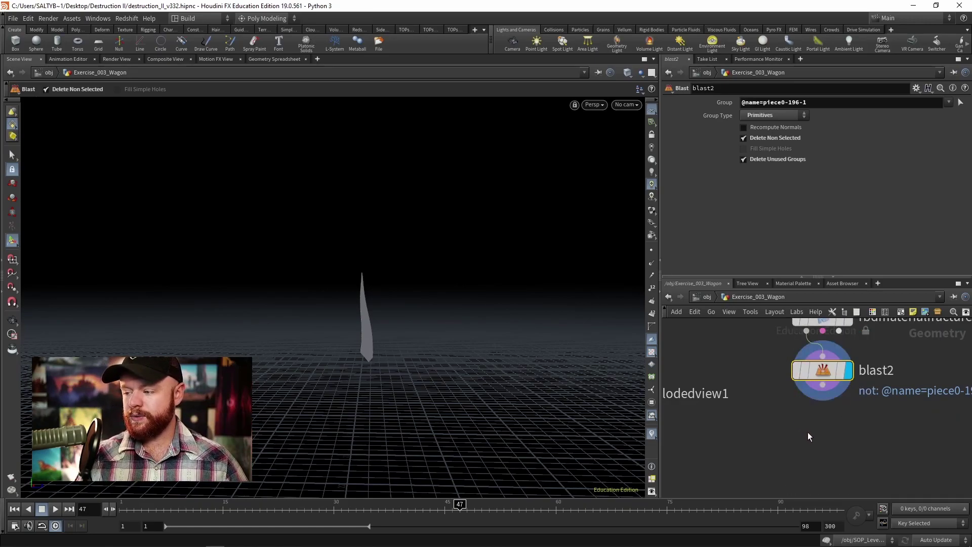
middle_drag(807, 432, 758, 423)
key(space+g)
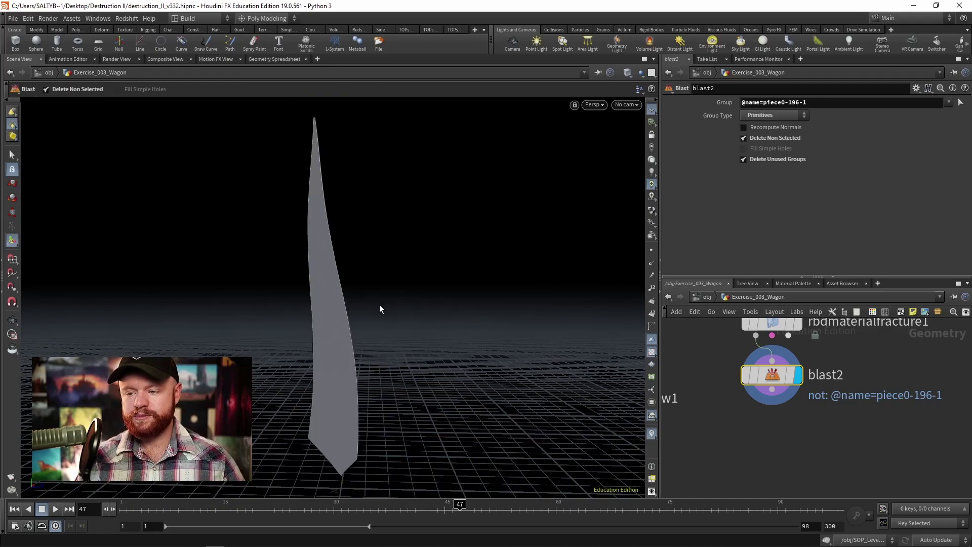
alt+right_drag(379, 304, 341, 330)
alt+drag(341, 329, 400, 334)
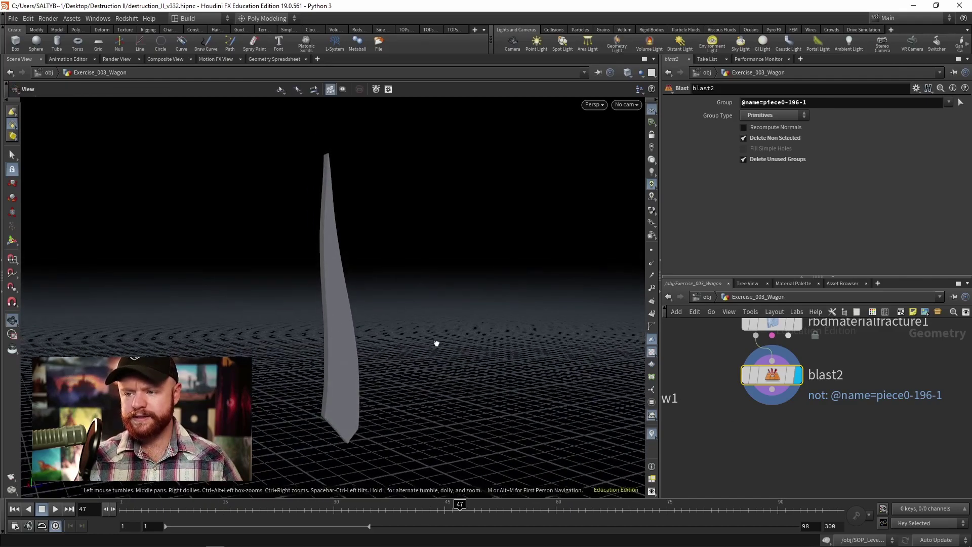
key(Return)
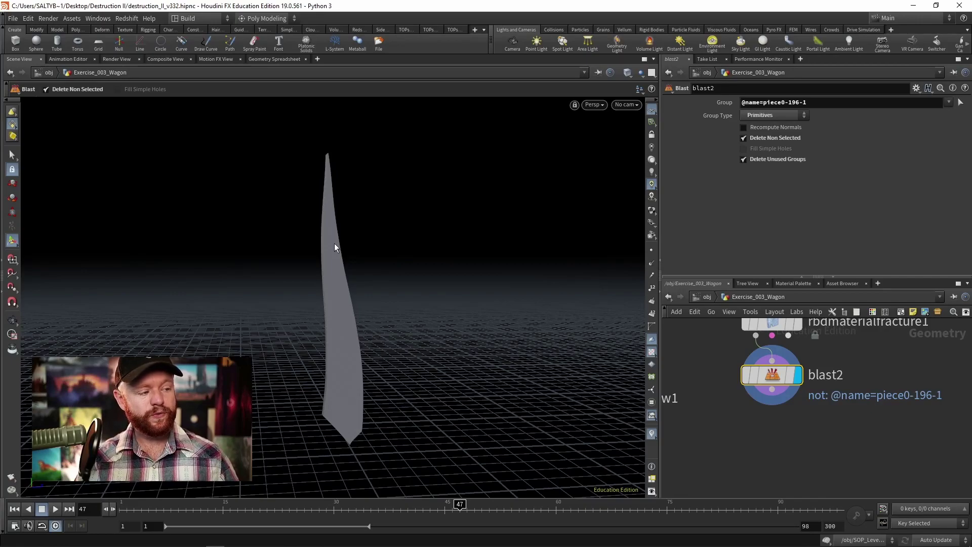
- Add a Scatter node fed by blast2 and set its forced total count to 10
middle_drag(756, 441, 758, 435)
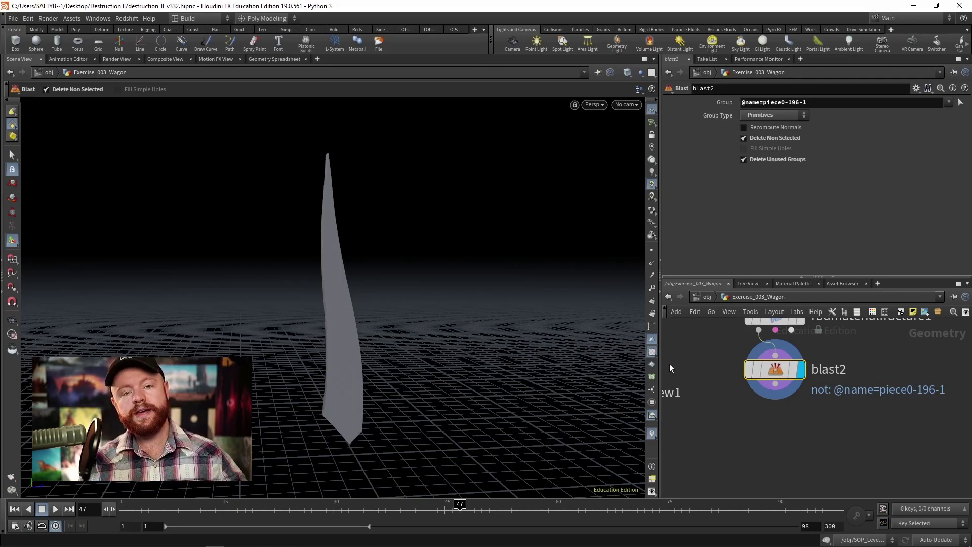
key(Tab)
text(scat)
key(Return)
key(Return)
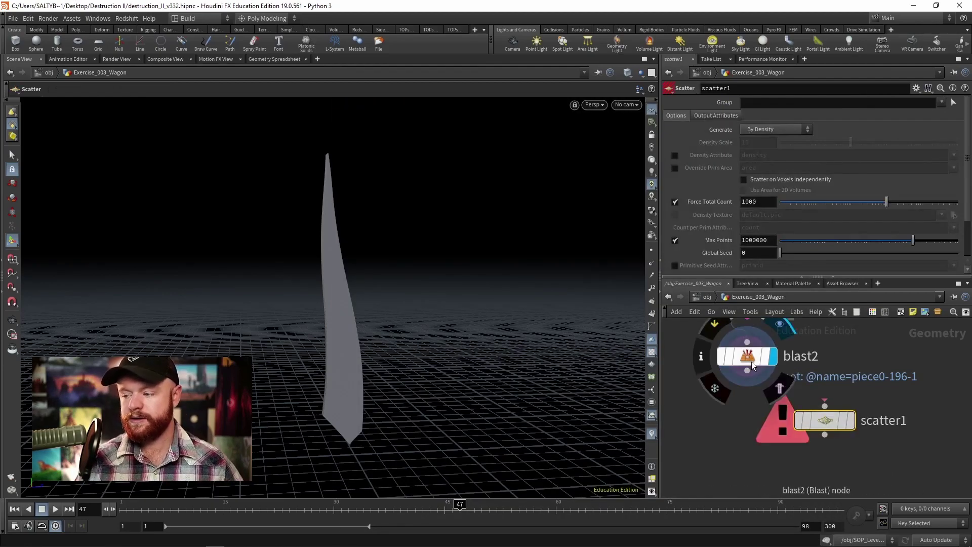
drag(748, 371, 825, 406)
double_click(759, 201)
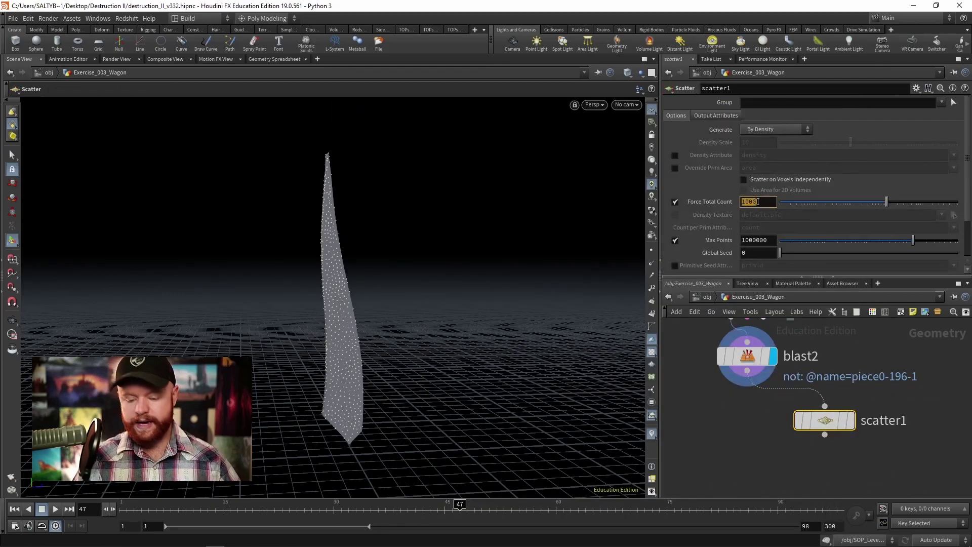
text(10)
key(Return)
- Add a Voronoi Fracture node, feeding it the blast2 shard as geometry and the scatter1 points as cell points
key(Tab)
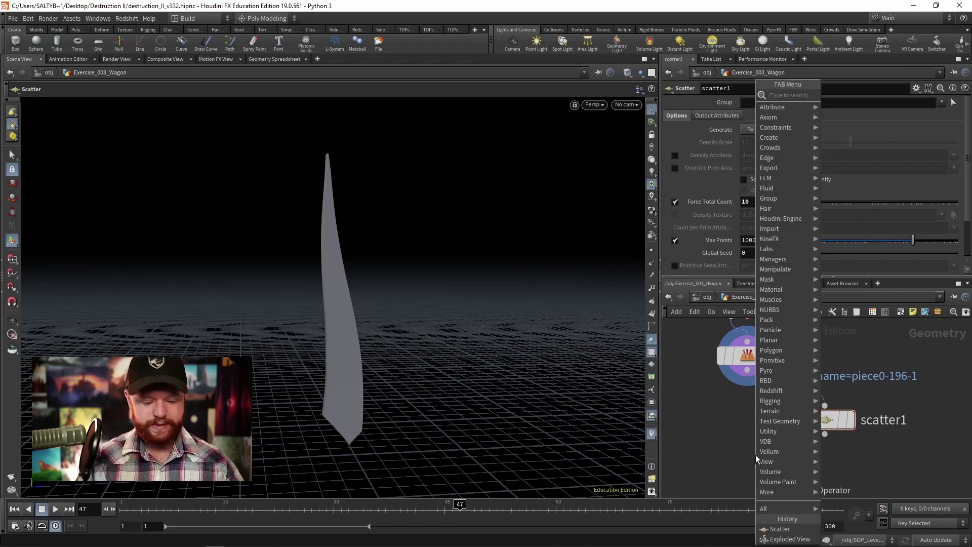
text(voro)
key(Down)
key(Return)
click(756, 455)
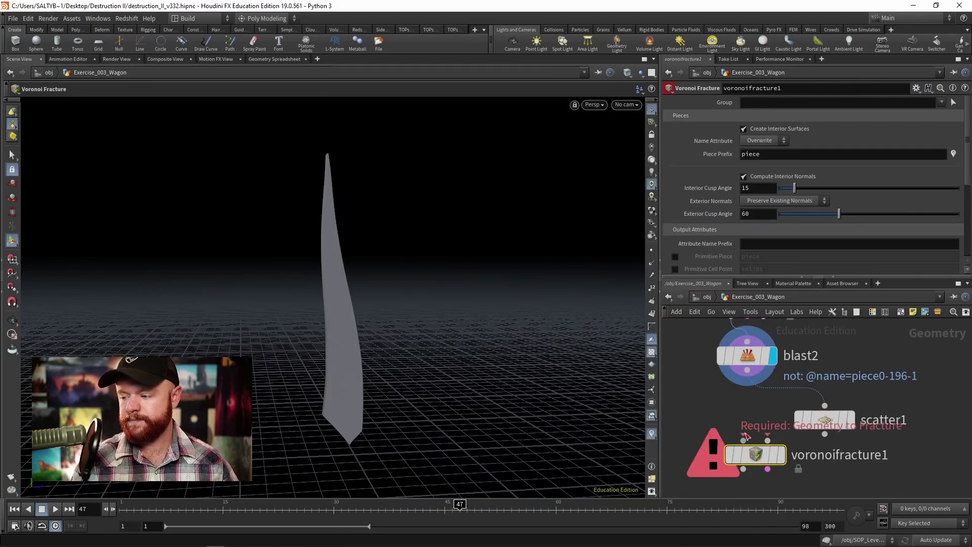
drag(743, 440, 748, 370)
drag(768, 440, 825, 434)
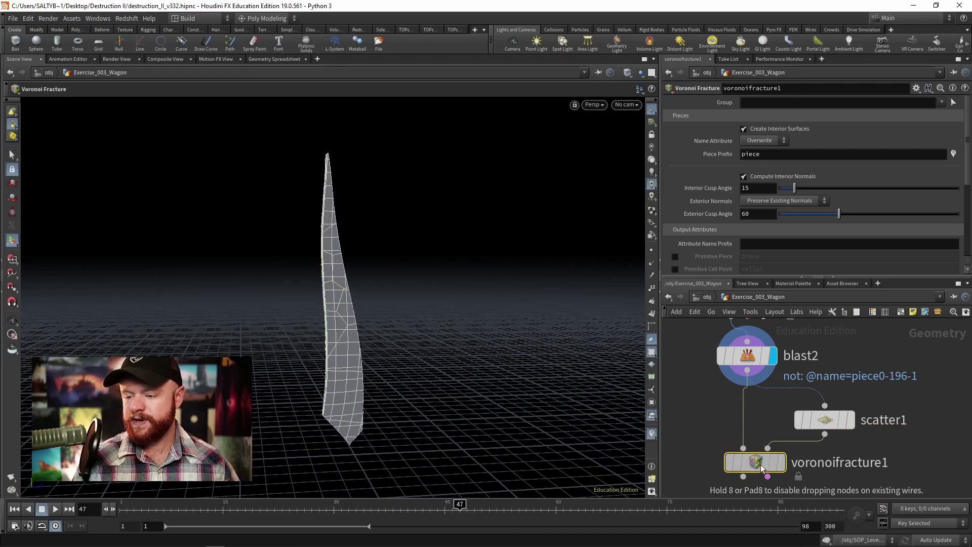
- Add an Exploded View node after voronoifracture1 and display it to inspect the separated shard pieces
middle_drag(771, 455, 770, 411)
key(Tab)
text(ex)
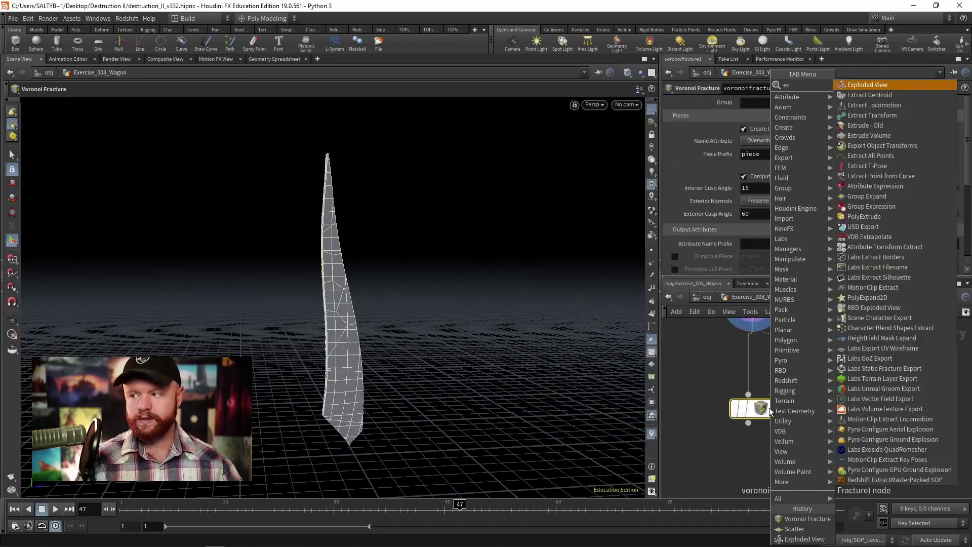
key(Return)
click(775, 468)
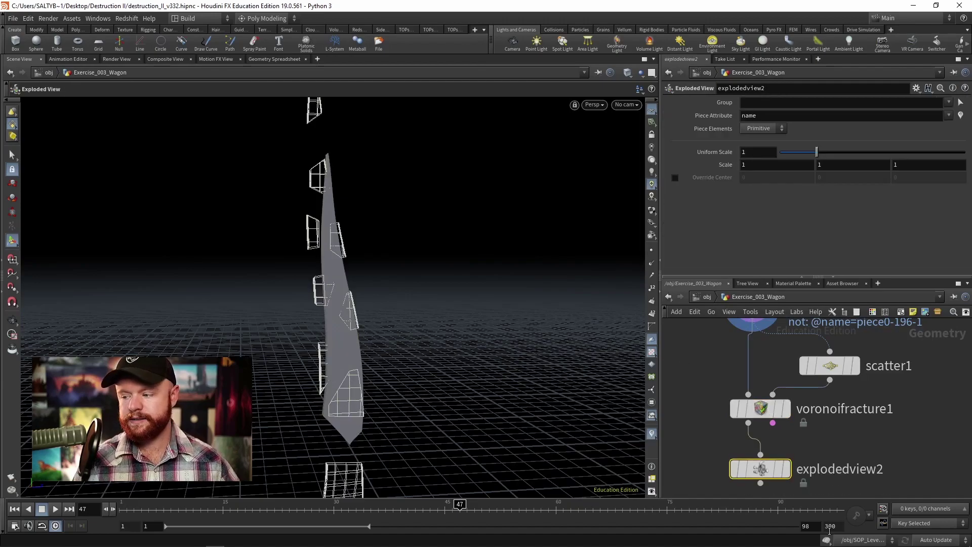
click(787, 469)
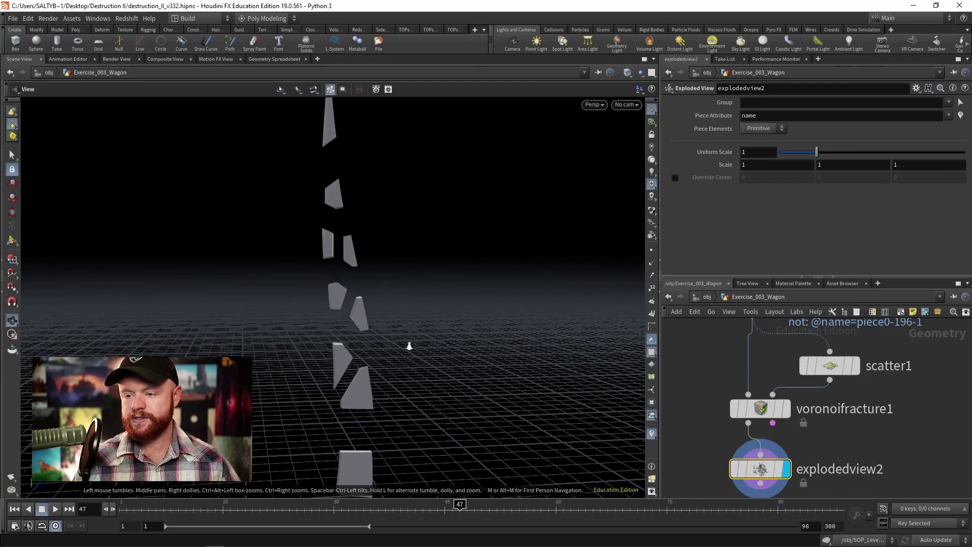
drag(397, 344, 362, 341)
scroll(362, 341, down, 3)
key(Return)
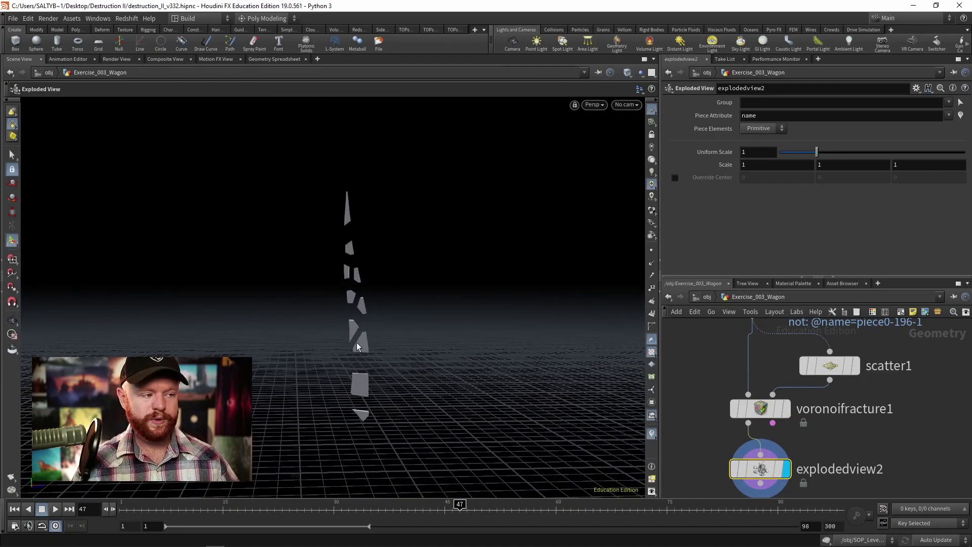
drag(356, 342, 385, 327)
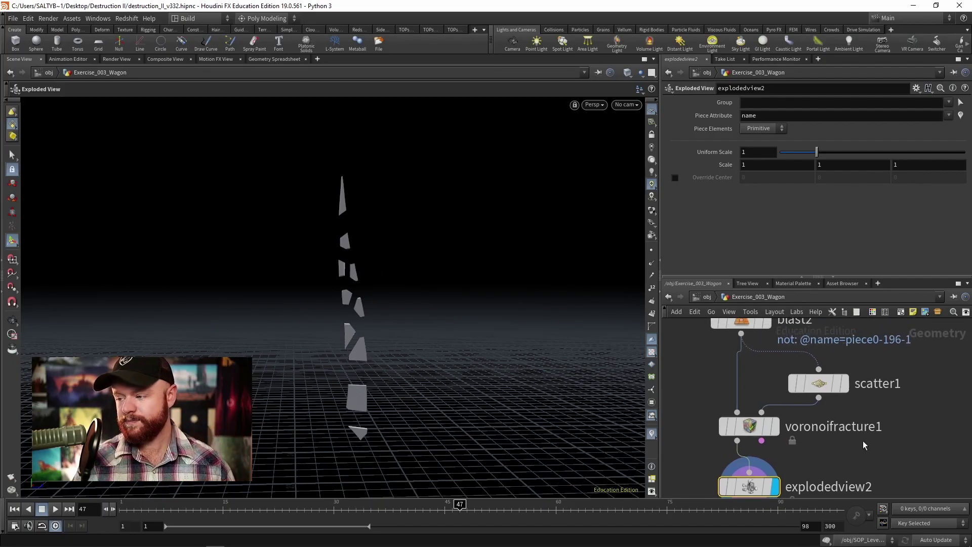
- Move the scatter, Voronoi fracture and exploded view nodes down to make room beneath blast2
middle_drag(876, 428, 865, 446)
click(811, 384)
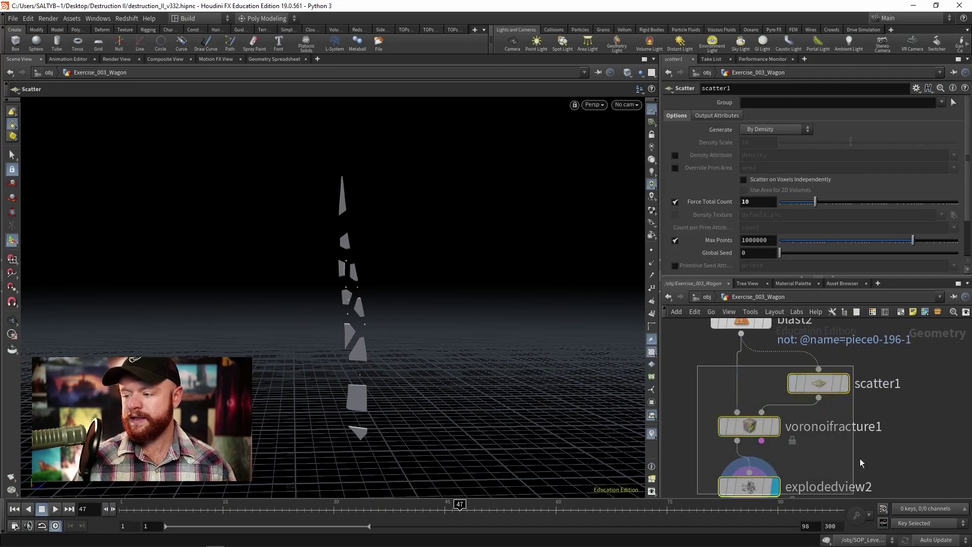
drag(698, 366, 860, 475)
drag(819, 384, 815, 426)
- Insert a mask Attribute Paint node between blast2 and scatter1 and display it
click(857, 375)
key(Tab)
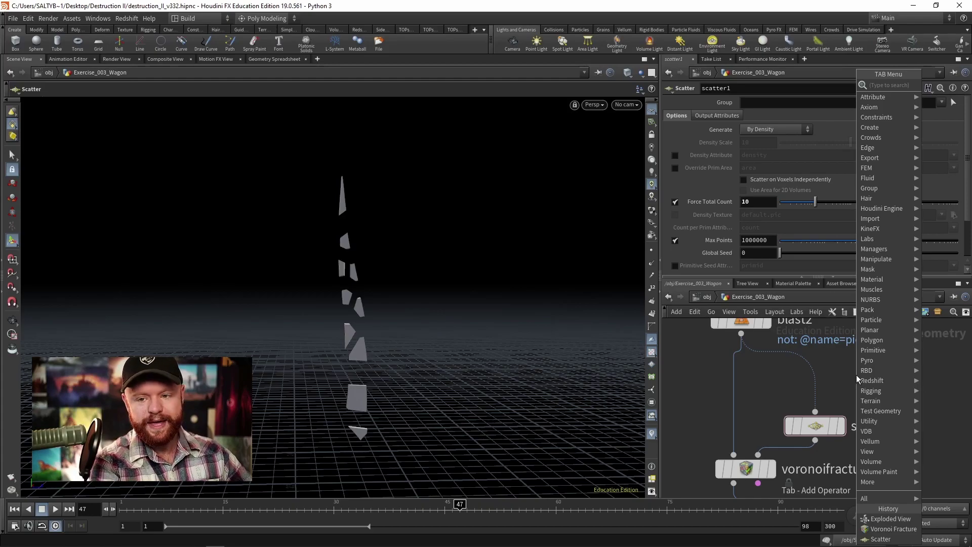
text(paint)
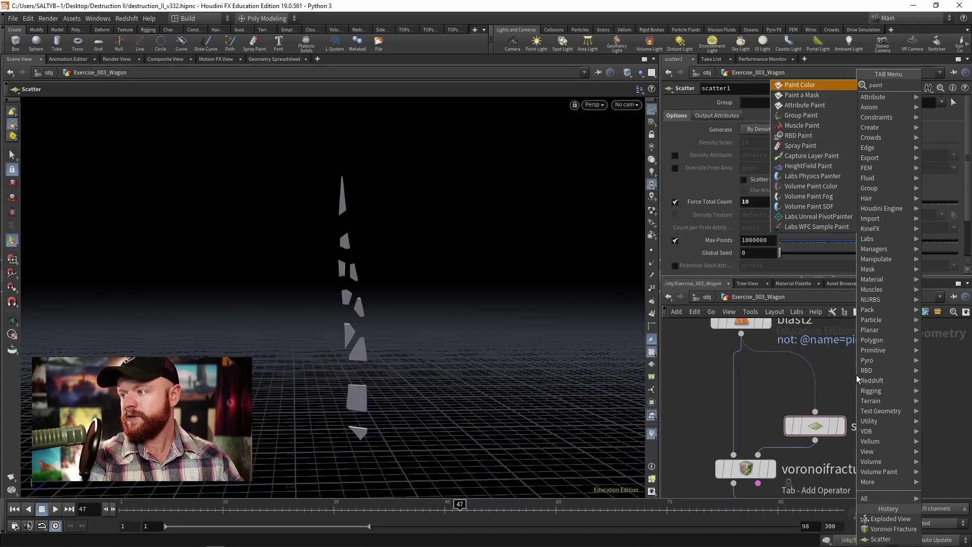
key(Down)
key(Down)
key(Up)
key(Up)
key(Down)
key(Return)
click(816, 386)
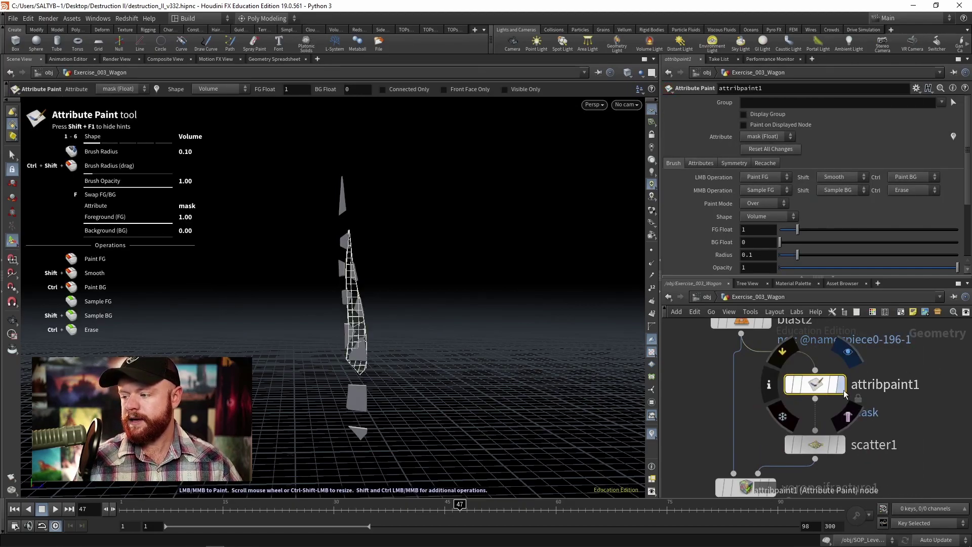
click(848, 354)
- Paint the mask attribute over the shard's tip with a 0.10 brush radius
alt+right_drag(276, 241, 497, 245)
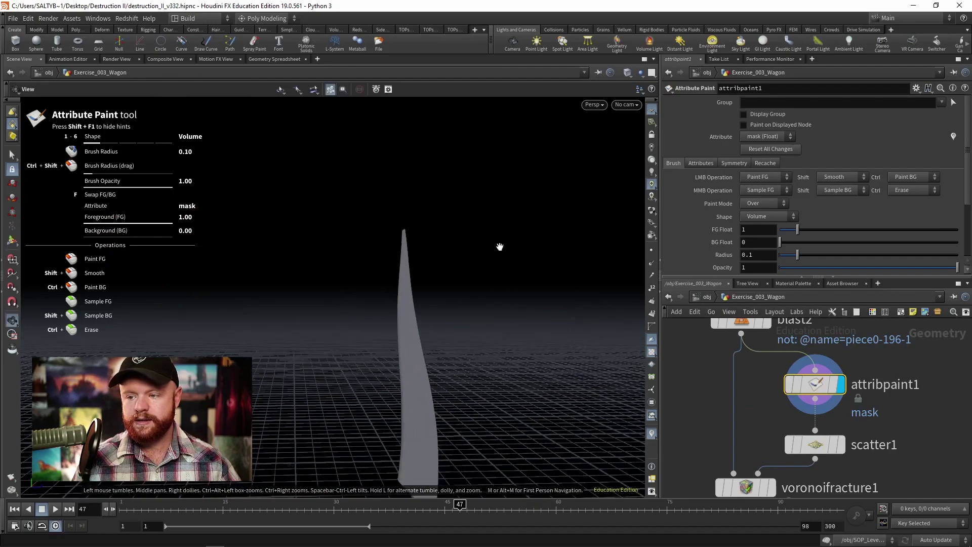
alt+drag(497, 245, 434, 249)
key(Return)
mouse_move(375, 256)
mouse_down()
mouse_move(365, 251)
mouse_move(472, 256)
mouse_up()
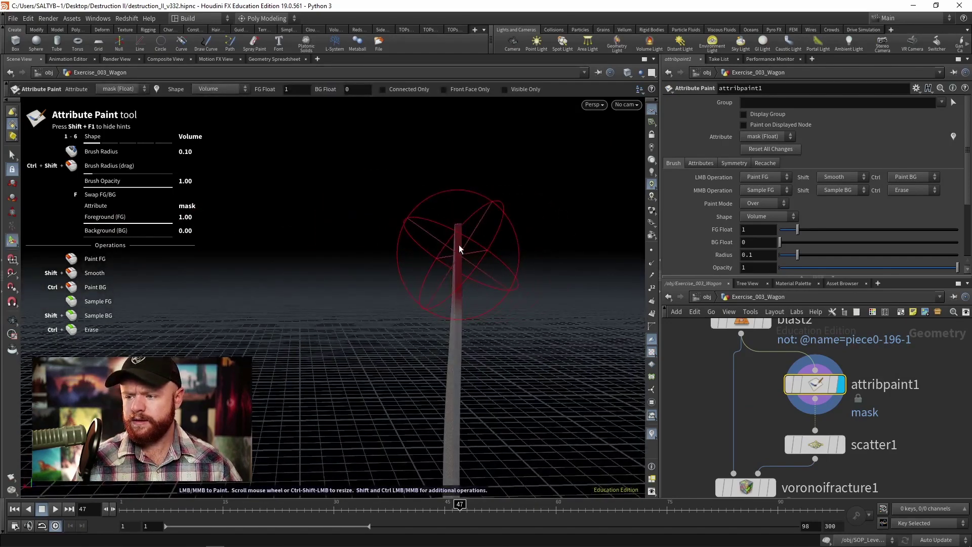
click(458, 242)
mouse_move(401, 263)
alt+mouse_down()
mouse_move(536, 258)
mouse_move(370, 253)
mouse_move(404, 270)
alt+mouse_up()
key(Escape)
- Enable the density attribute on scatter1 and set it to mask
click(815, 444)
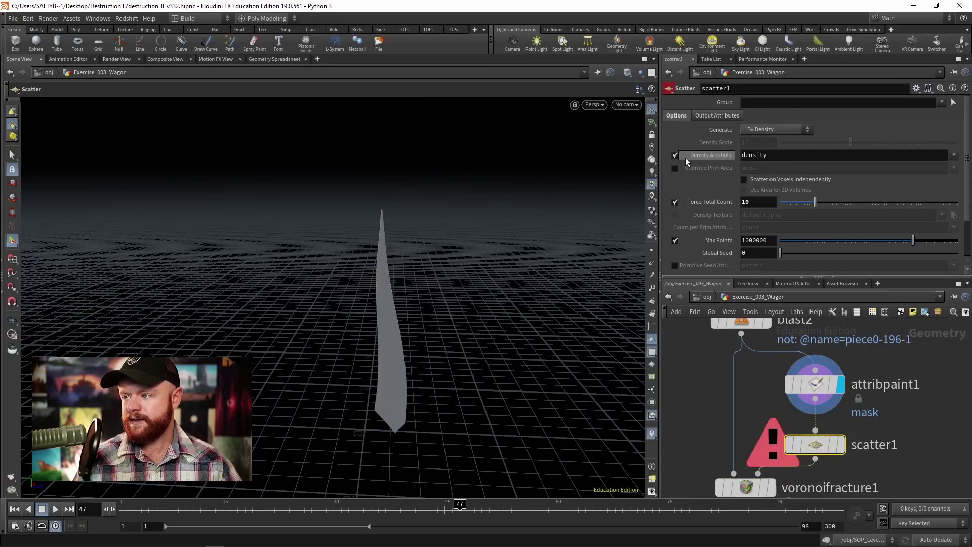
click(805, 152)
text(mask)
key(Return)
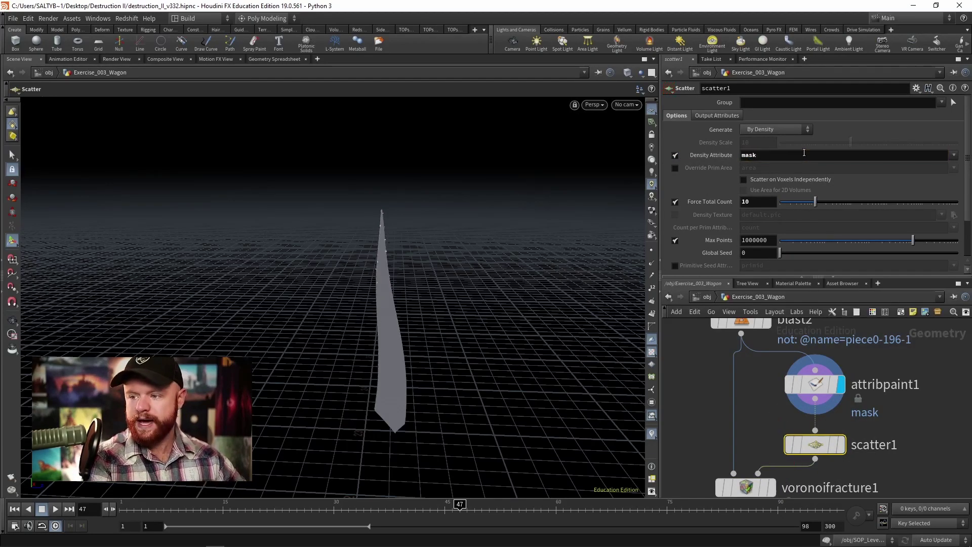
- Display explodedview2 and examine how the painted mask distributes the fractured pieces along the shard
scroll(776, 344, down, 3)
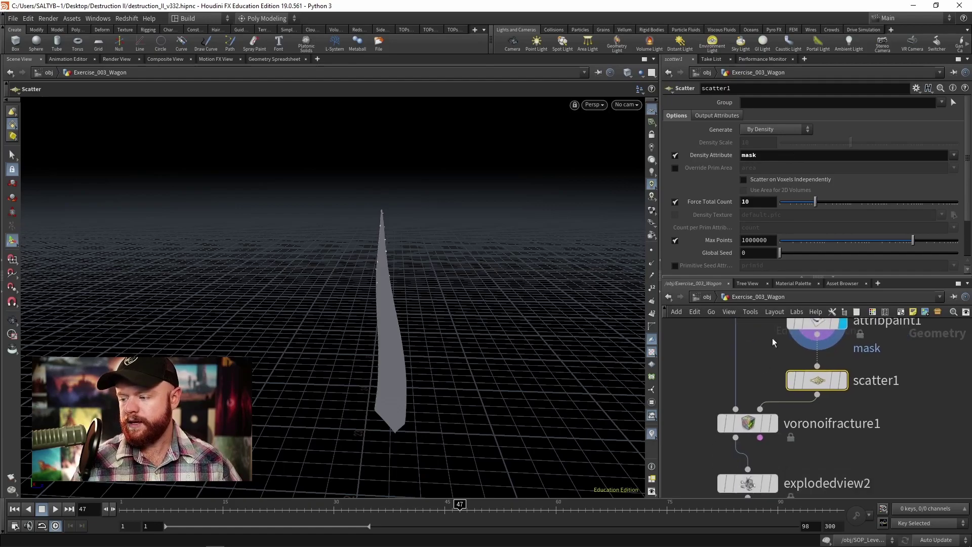
click(774, 486)
click(764, 484)
alt+drag(460, 369, 430, 331)
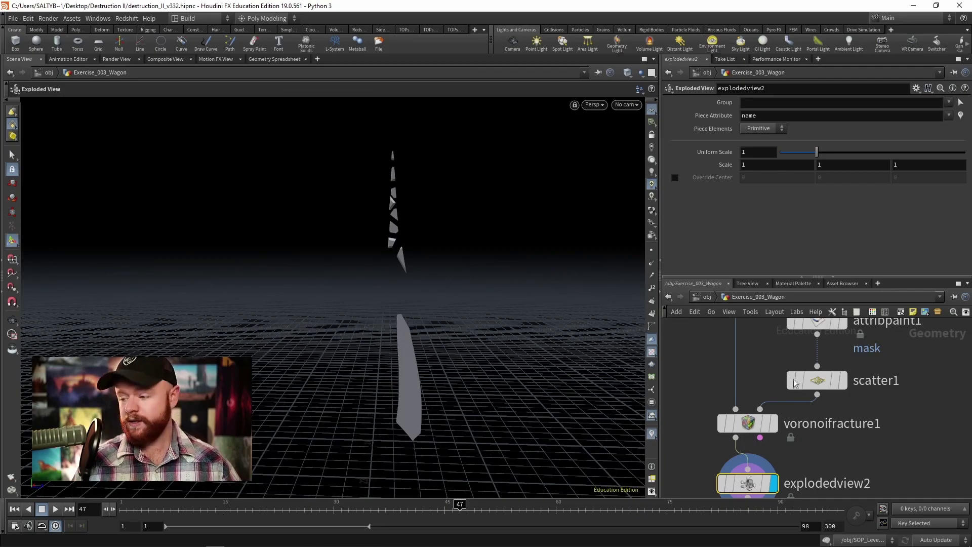
- Display attribpaint1 again and paint the mask on the very tip of the shard with a brush radius of about 0.04
middle_drag(905, 366, 883, 395)
click(788, 343)
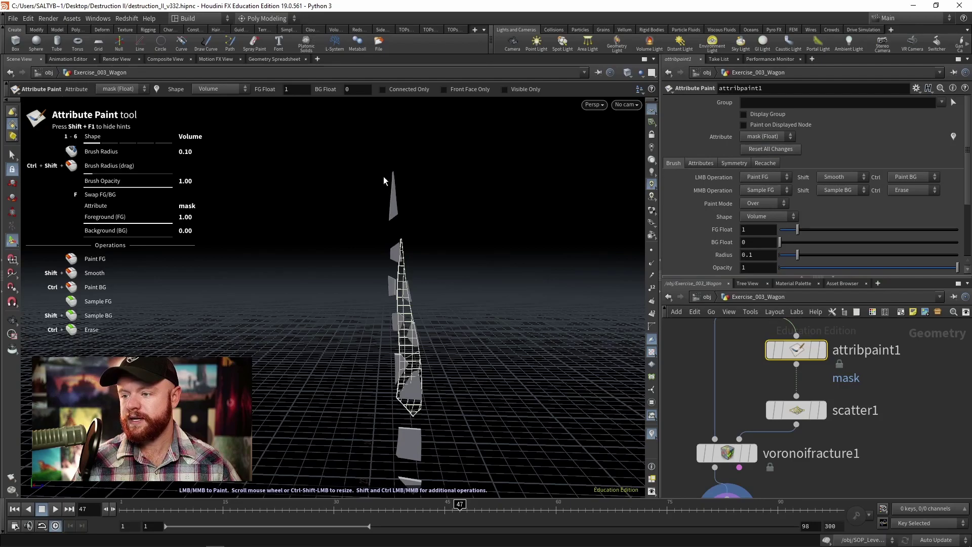
click(823, 350)
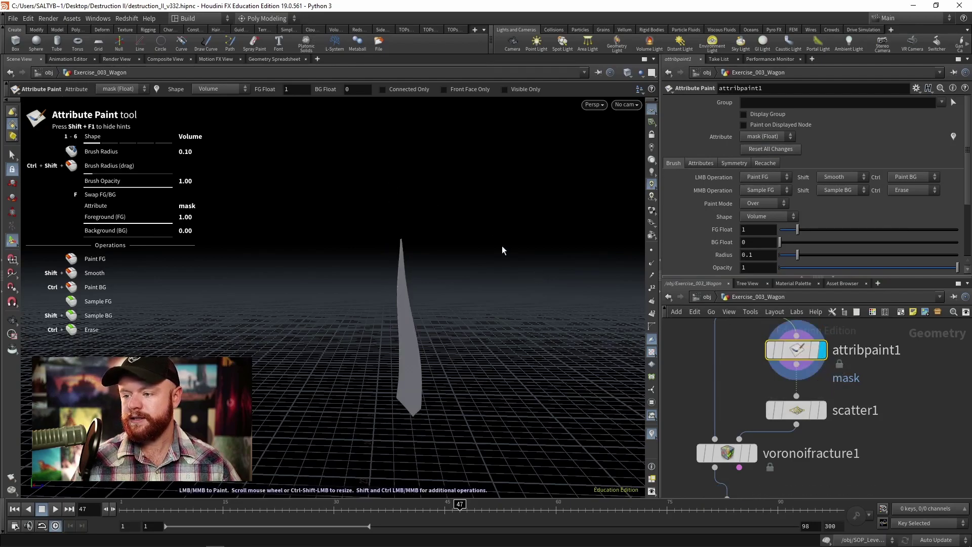
mouse_move(400, 239)
ctrl+shift+mouse_down()
mouse_move(351, 237)
mouse_move(578, 245)
ctrl+shift+mouse_up()
click(402, 241)
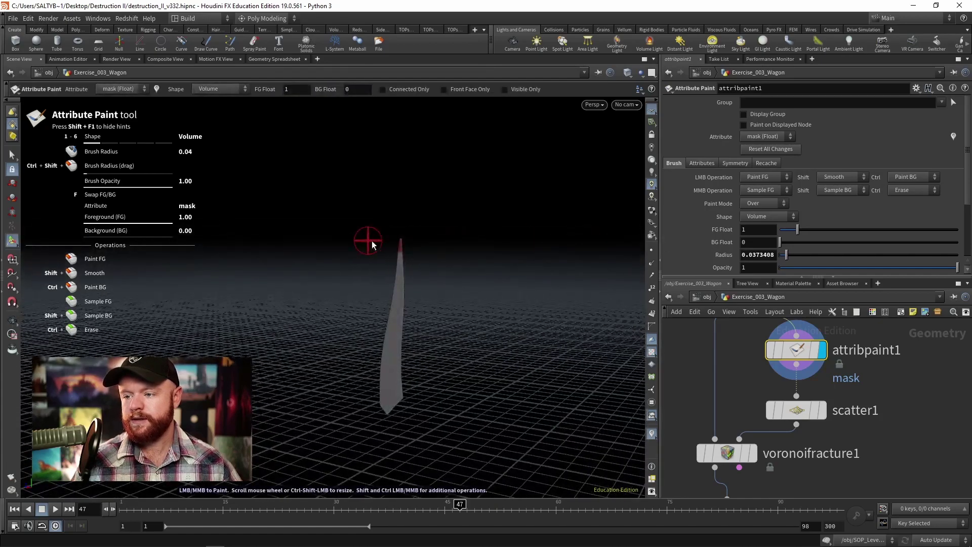
- Display explodedview2 and examine how finely the shard's very tip fractures compared with the rest of the shard
alt+drag(426, 246, 472, 247)
middle_drag(810, 448, 817, 381)
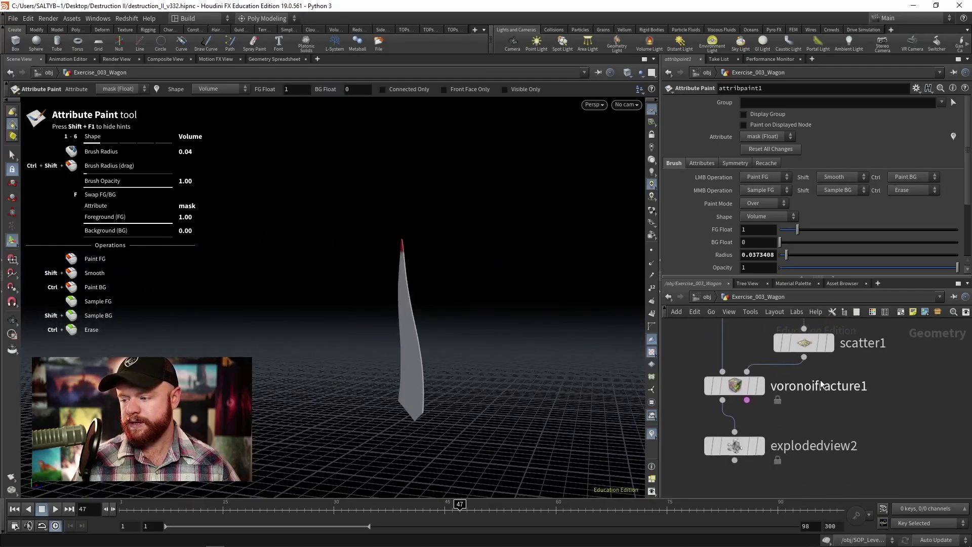
click(761, 446)
drag(867, 417, 745, 460)
scroll(405, 188, up, 2)
alt+drag(424, 190, 440, 213)
drag(462, 183, 458, 195)
key(Return)
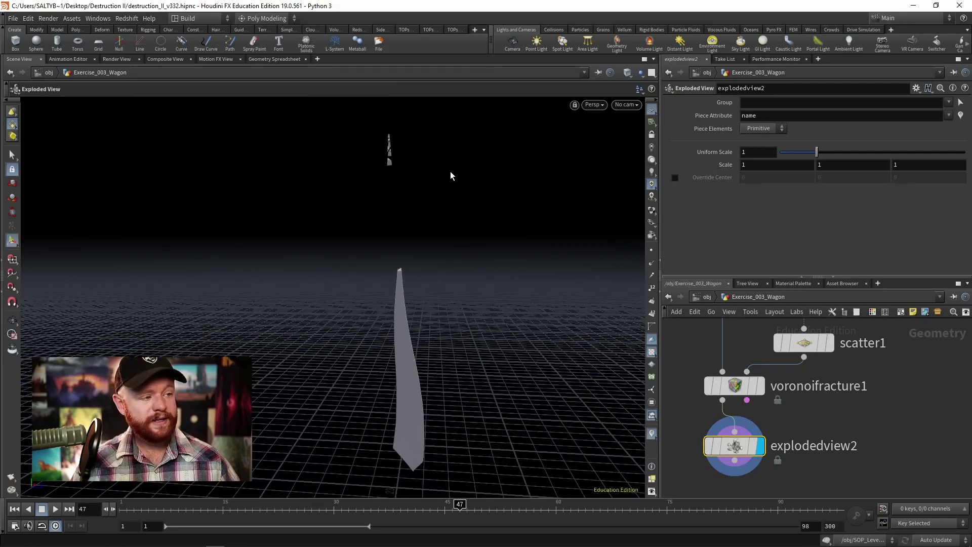
key(Escape)
drag(397, 241, 410, 335)
key(Return)
scroll(807, 414, down, 5)
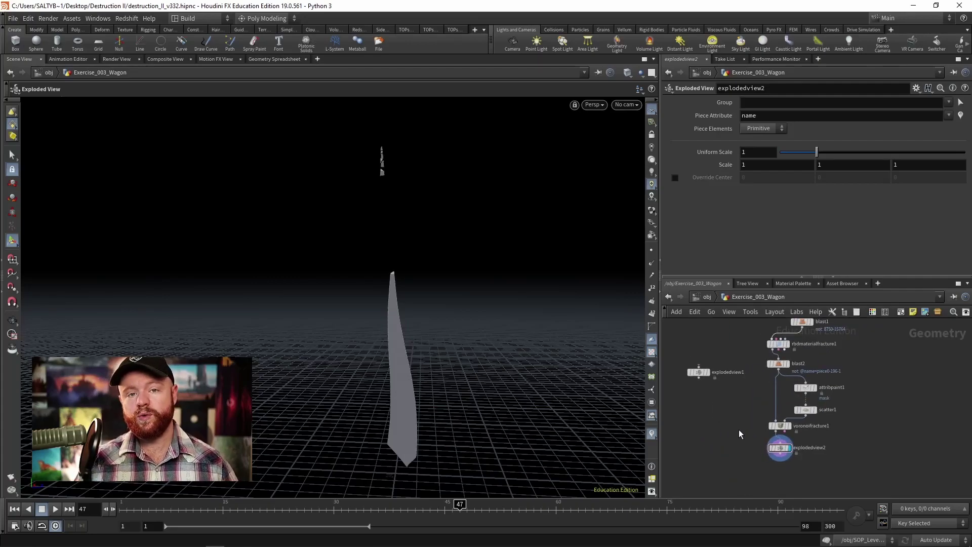
- Delete the attribpaint1 node and display blast2 to show the unfractured shard
scroll(899, 409, up, 3)
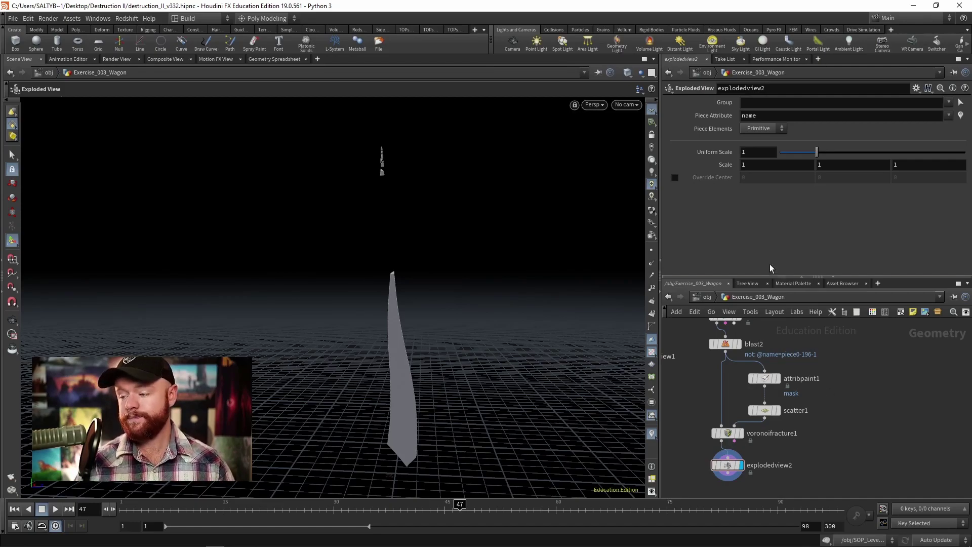
click(776, 381)
key(Delete)
middle_drag(791, 377, 810, 405)
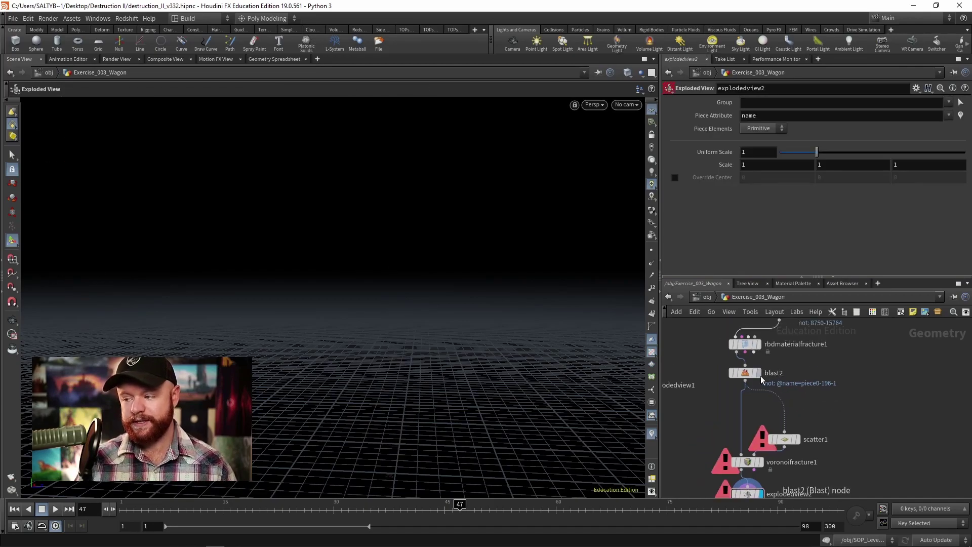
click(759, 373)
click(749, 374)
click(801, 400)
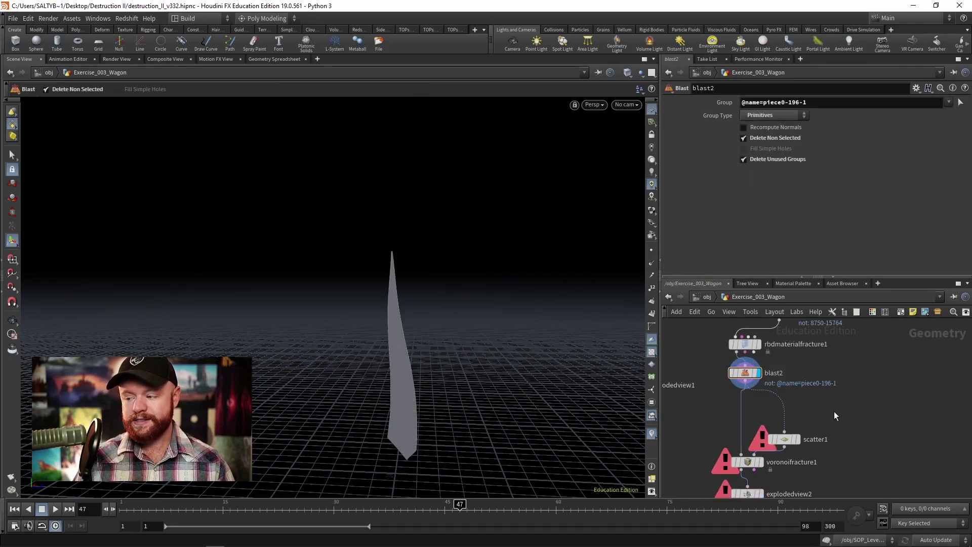
- Add a Bound node between blast2 and scatter1 and display it
middle_drag(818, 422, 821, 411)
key(Tab)
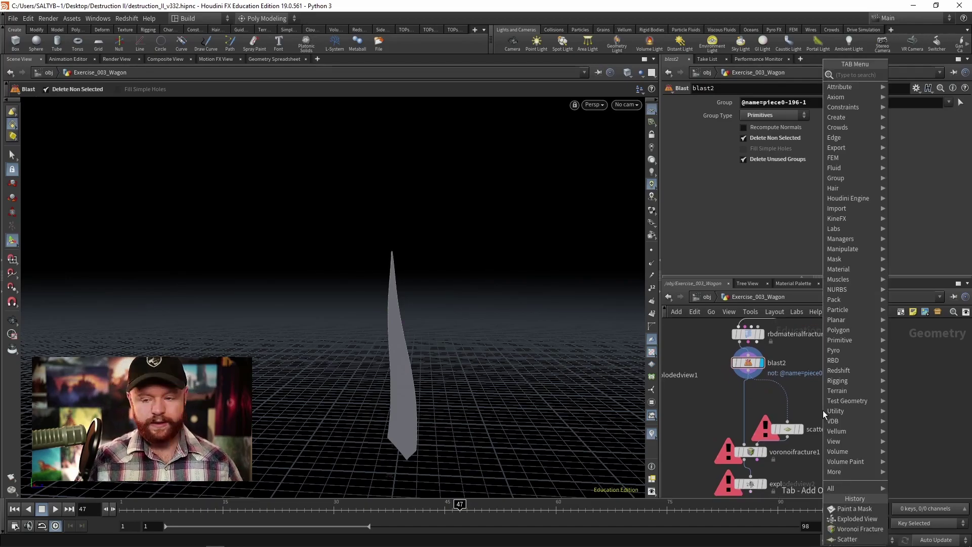
text(bound)
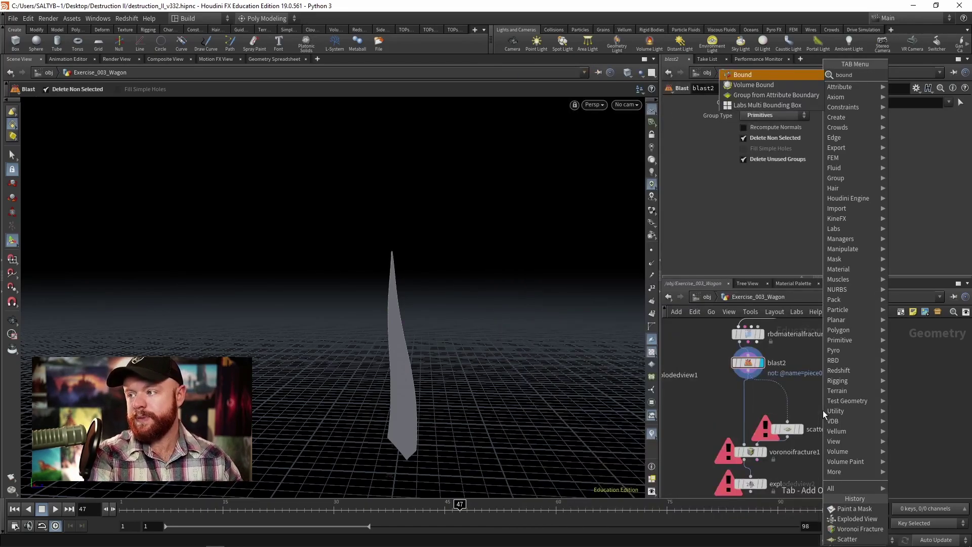
key(Return)
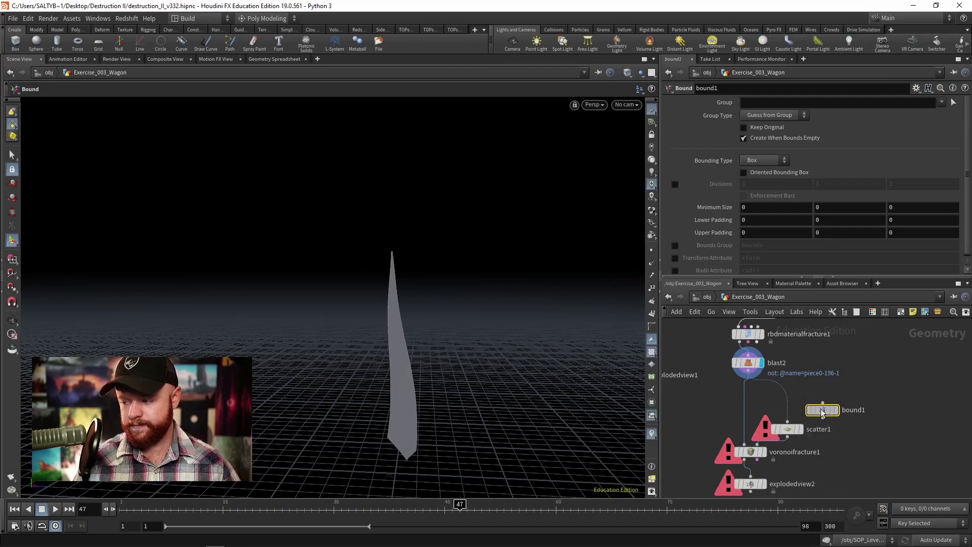
click(783, 401)
click(796, 401)
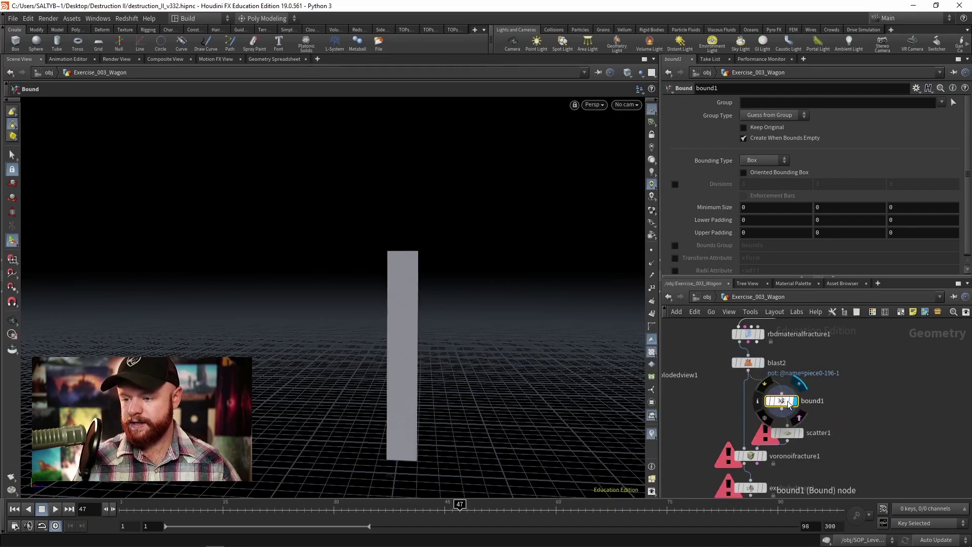
drag(781, 403, 788, 398)
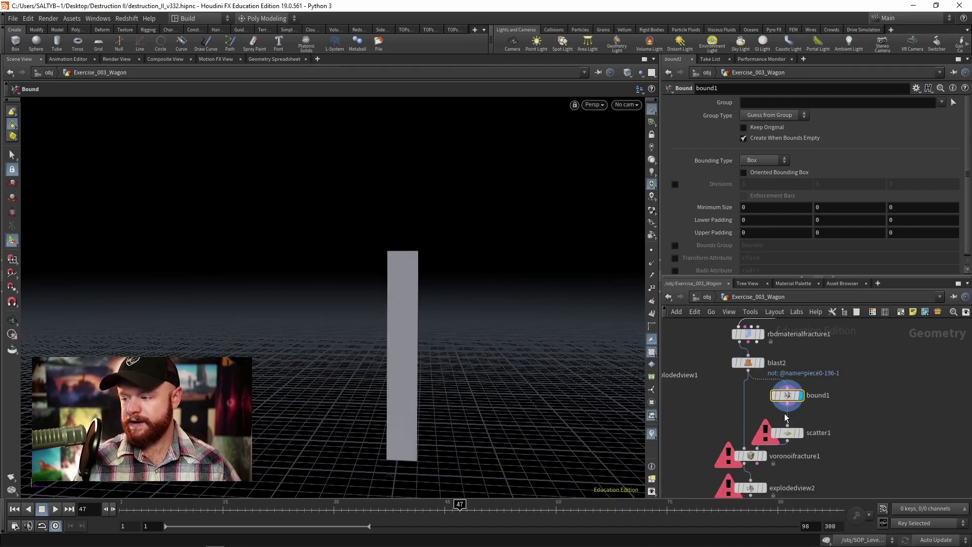
- Set bound1's bounding type to Sphere with Accurate Bounds and view it in wireframe with blast2 templated
click(770, 159)
click(758, 183)
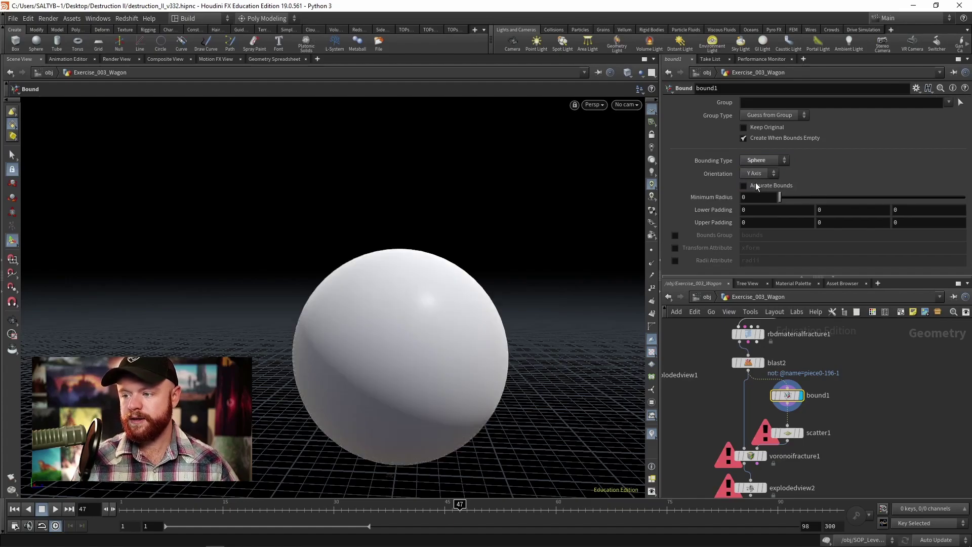
key(w)
click(744, 185)
click(758, 363)
key(Escape)
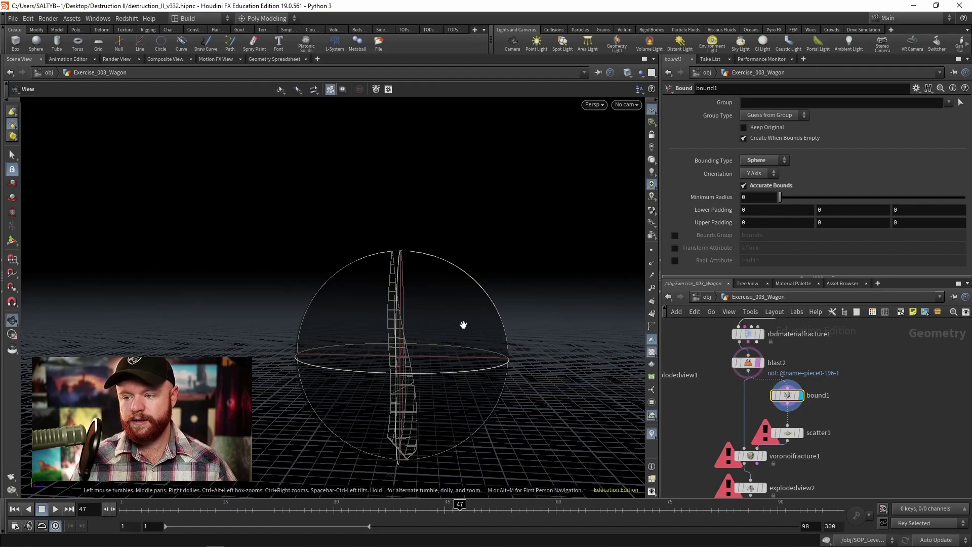
drag(460, 324, 445, 214)
key(Return)
drag(490, 333, 443, 306)
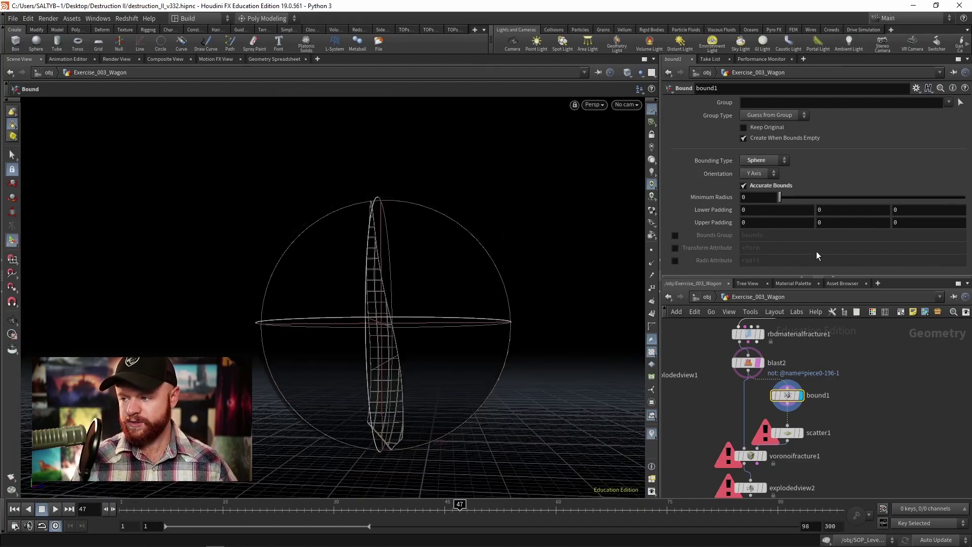
- Set bound1's Y upper padding to -0.0243 so the shard's tip sticks out of the bounding sphere
middle_click(835, 223)
middle_drag(835, 223, 809, 277)
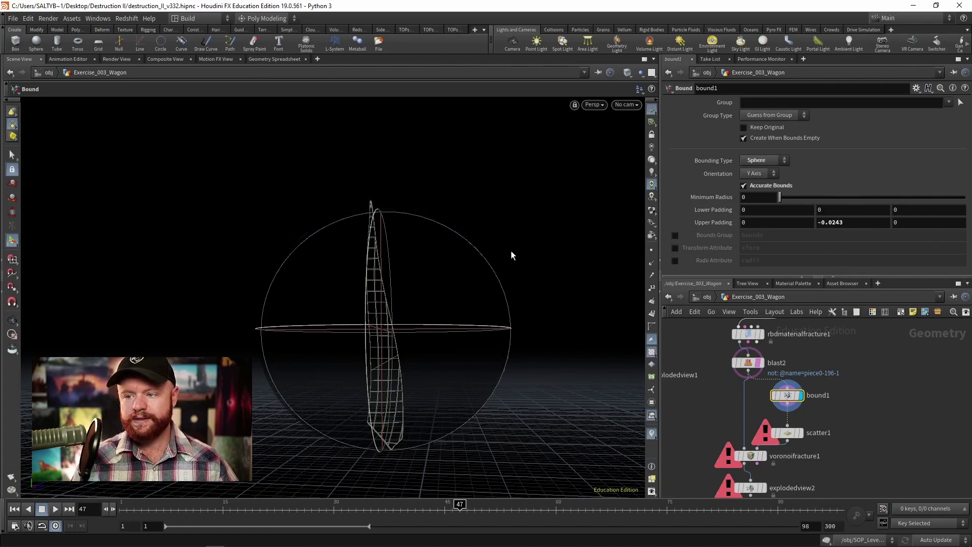
alt+drag(511, 251, 363, 174)
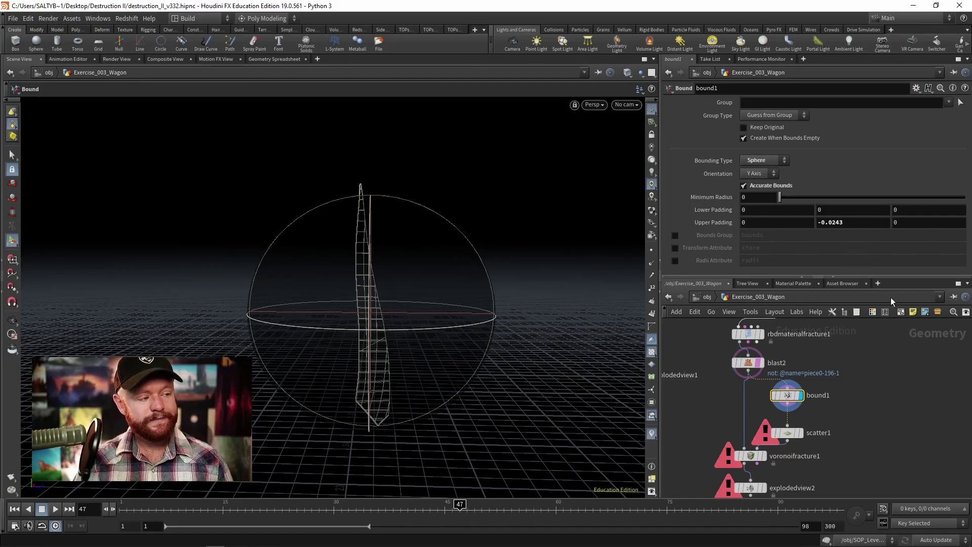
- Add a Measure node between rbdmaterialfracture1 and blast2
middle_drag(852, 363, 853, 391)
key(Tab)
text(measure)
key(Return)
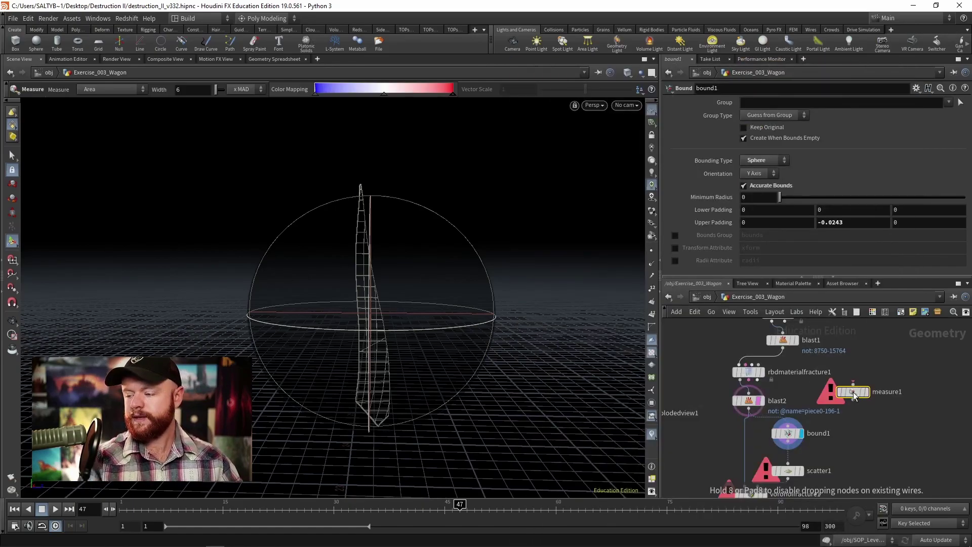
click(853, 392)
drag(853, 392, 749, 404)
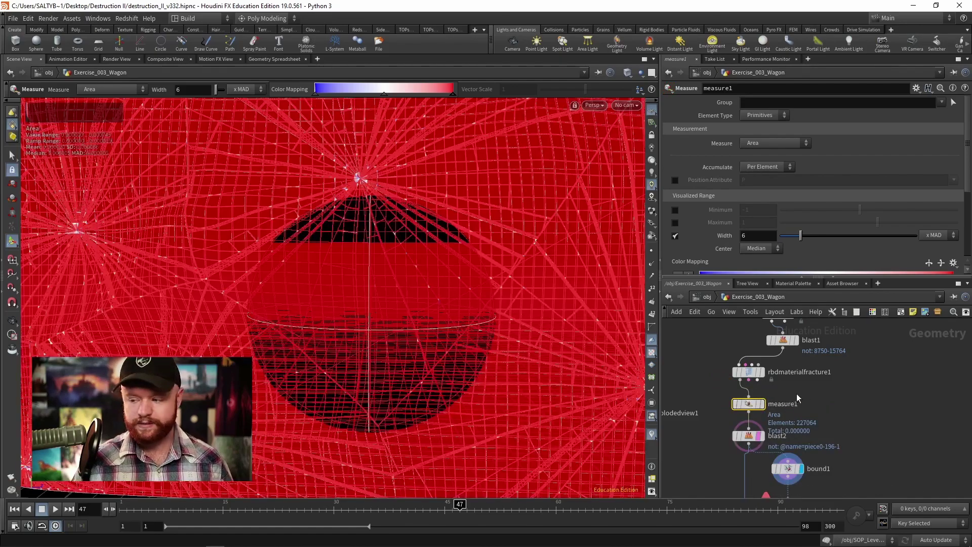
- Set measure1 to accumulate the area Per Piece using the name attribute
drag(819, 389, 725, 413)
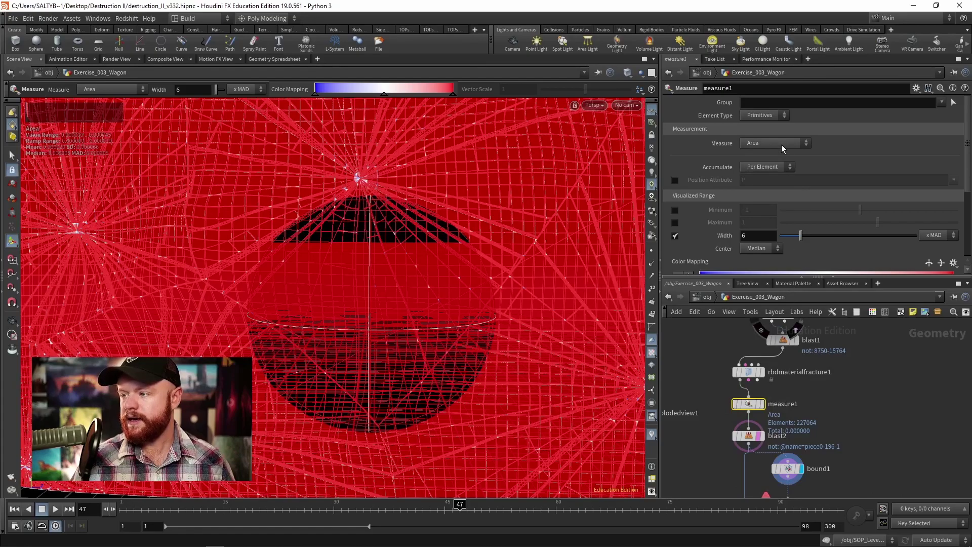
click(764, 167)
click(768, 178)
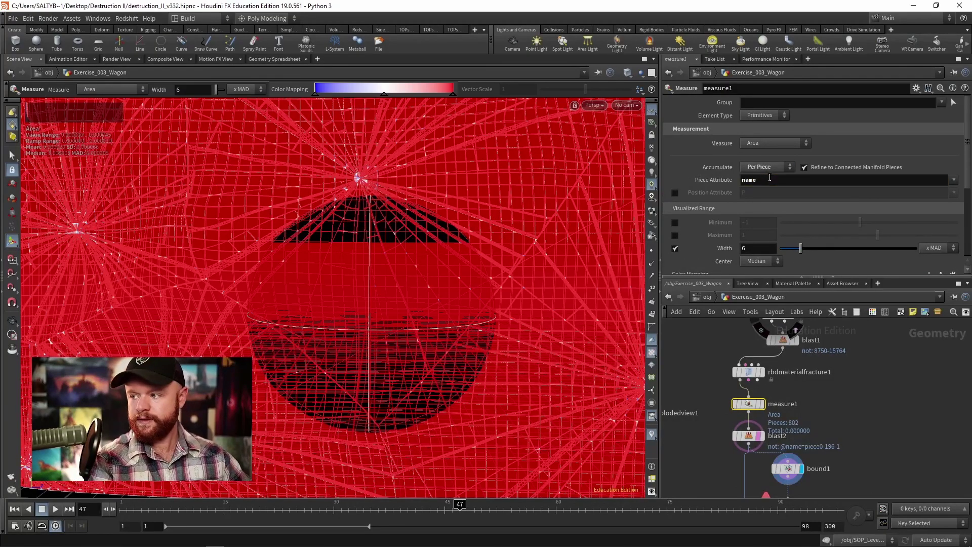
- Add an Attribute Promote node between blast2 and bound1
scroll(853, 412, up, 3)
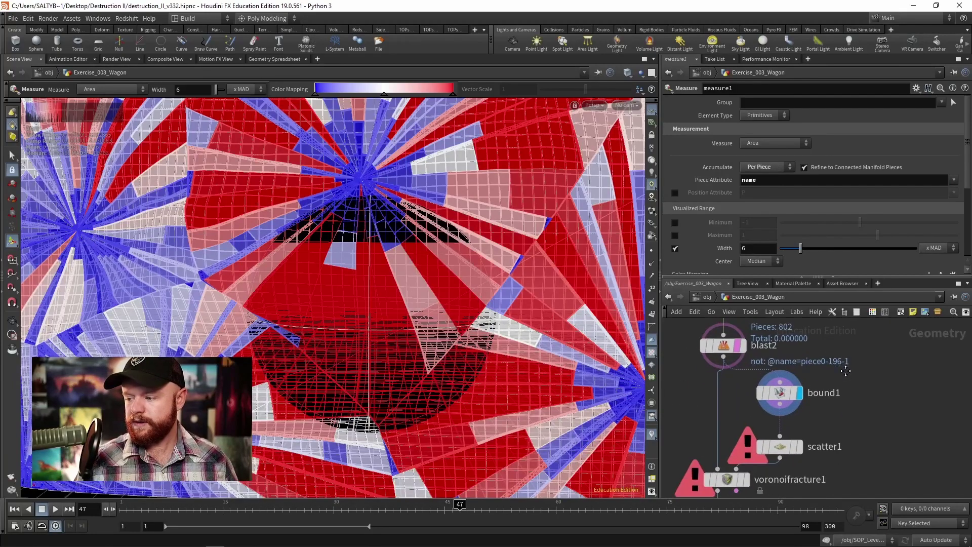
click(795, 392)
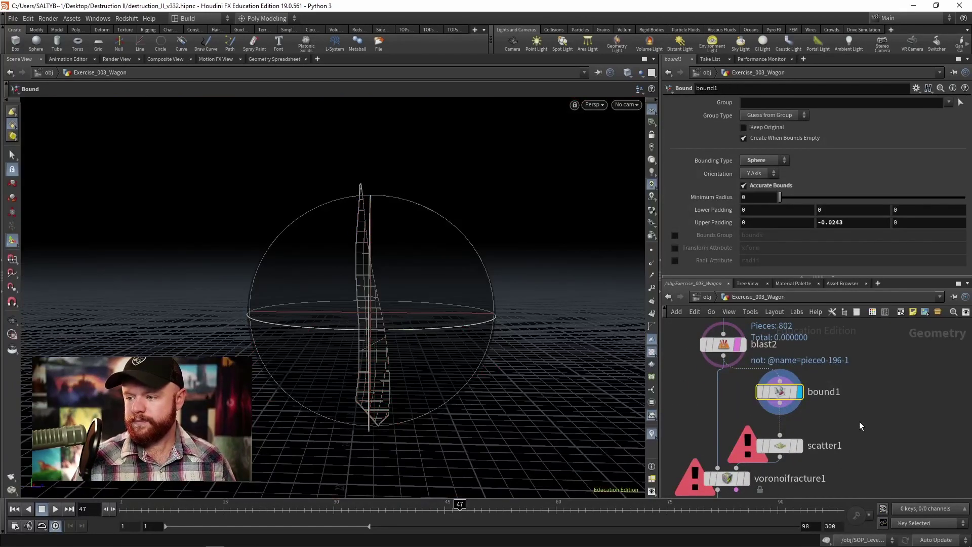
key(Tab)
text(a)
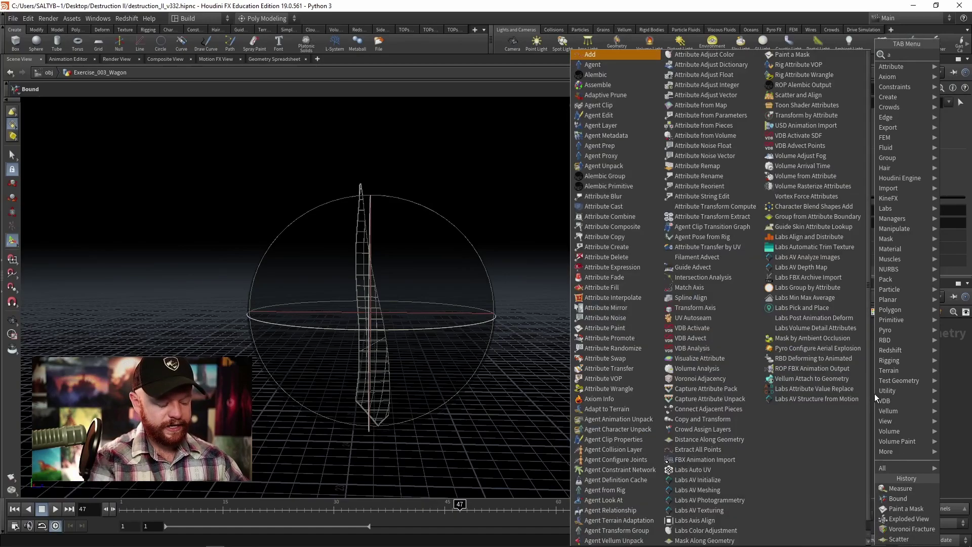
text(ttribpro)
key(Return)
click(875, 394)
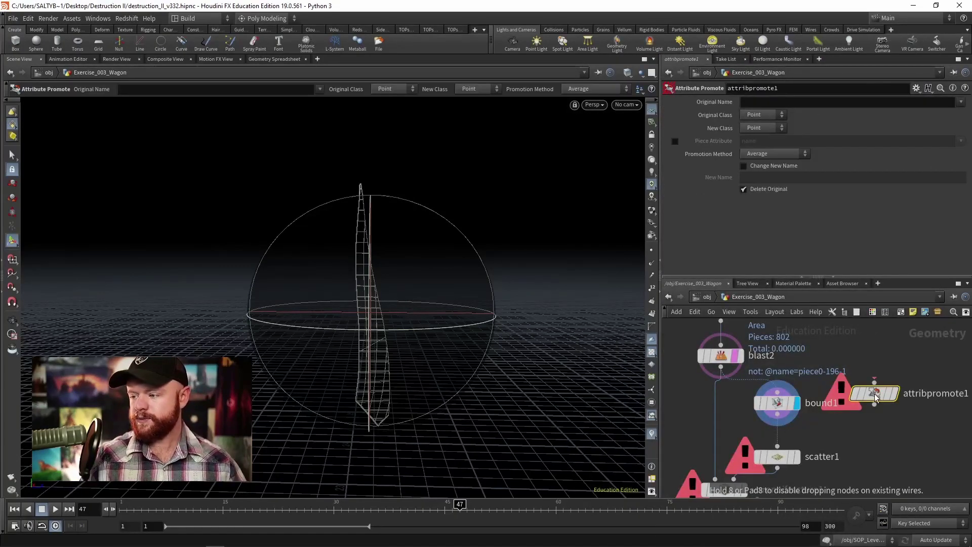
click(784, 405)
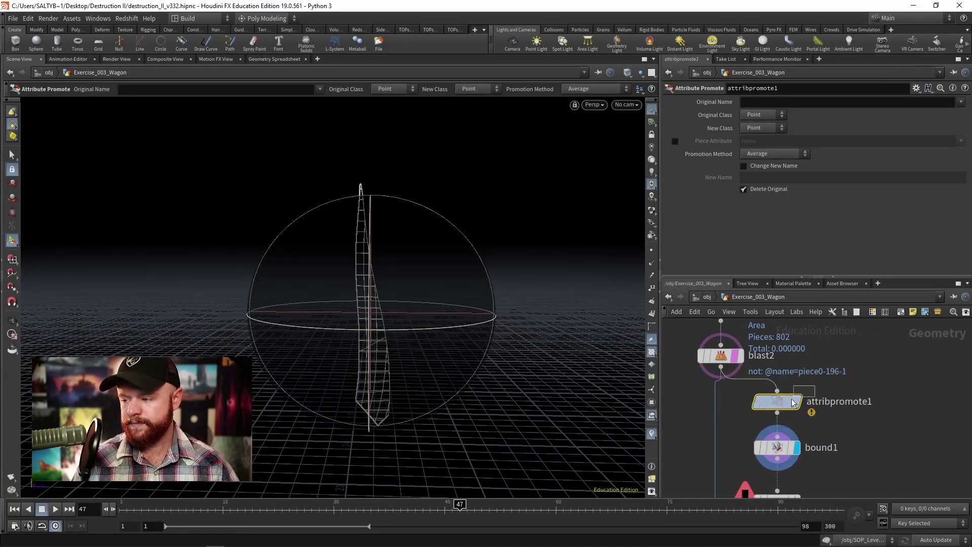
- Promote the area attribute from Primitive to Detail in attribpromote1 and display that node
click(762, 115)
click(760, 140)
click(961, 102)
click(907, 123)
click(767, 128)
click(755, 137)
click(795, 402)
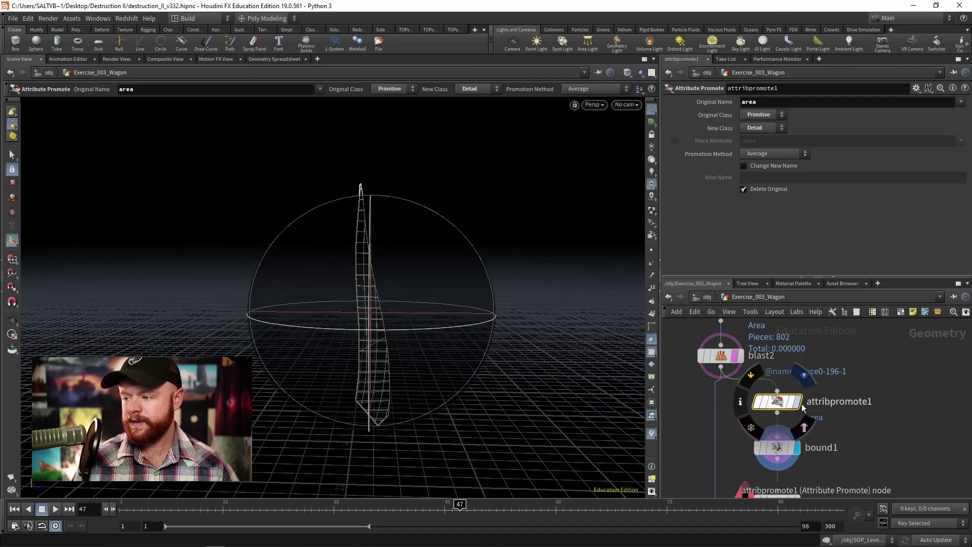
- Examine the detail attributes of attribpromote1 and bound1 in the geometry spreadsheet, leaving bound1 displayed
click(277, 59)
click(179, 89)
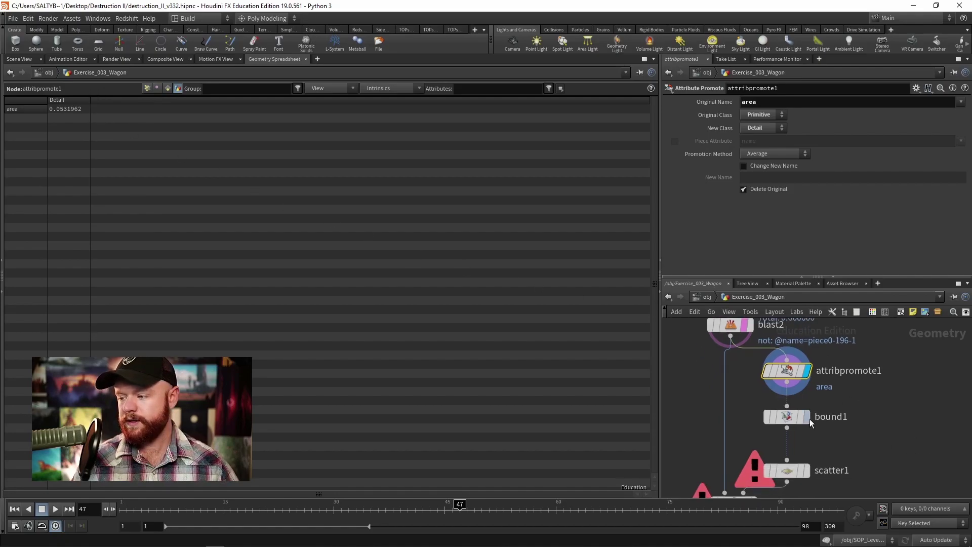
click(808, 419)
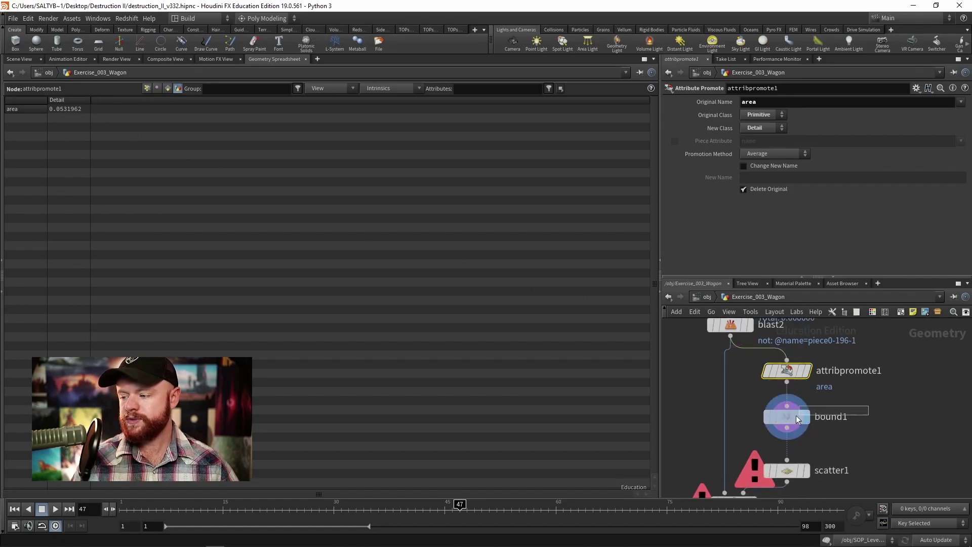
click(793, 416)
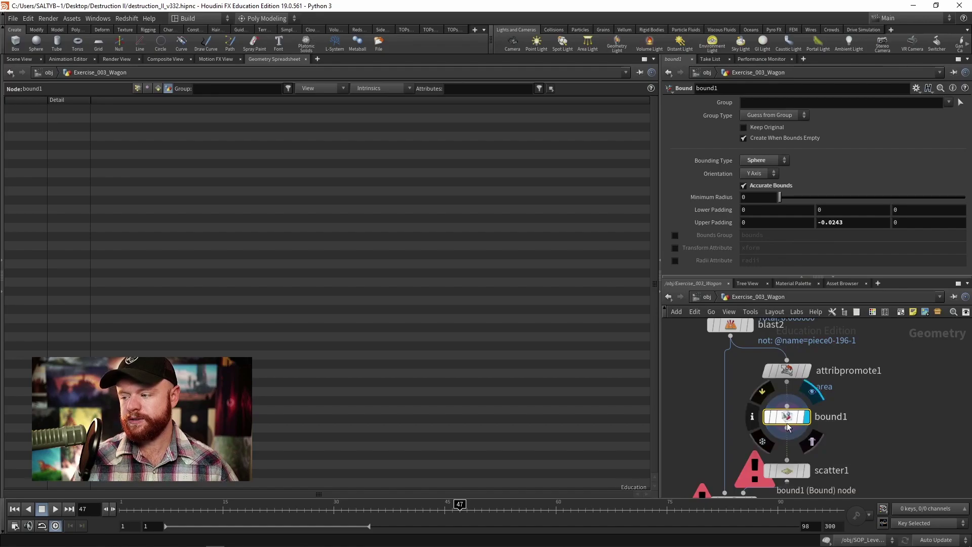
mouse_move(778, 369)
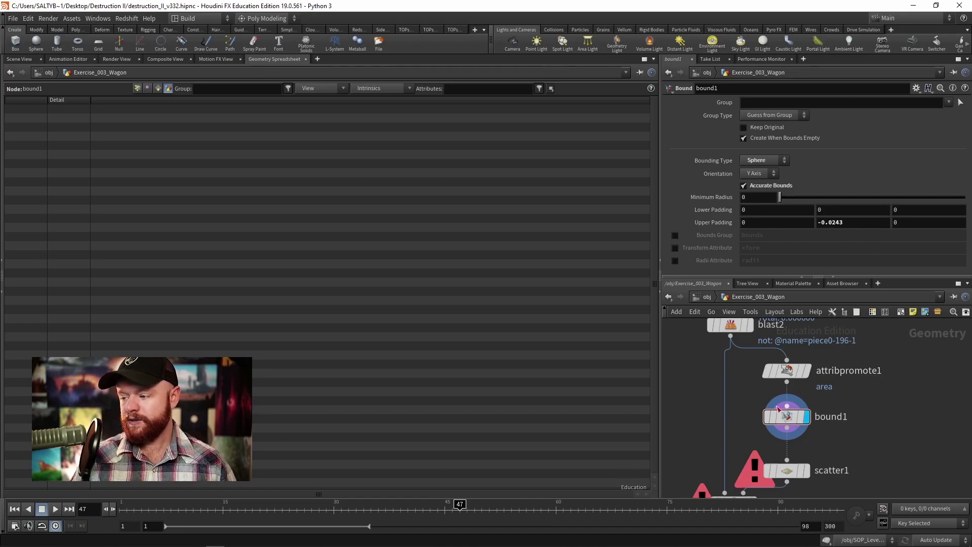
mouse_move(782, 426)
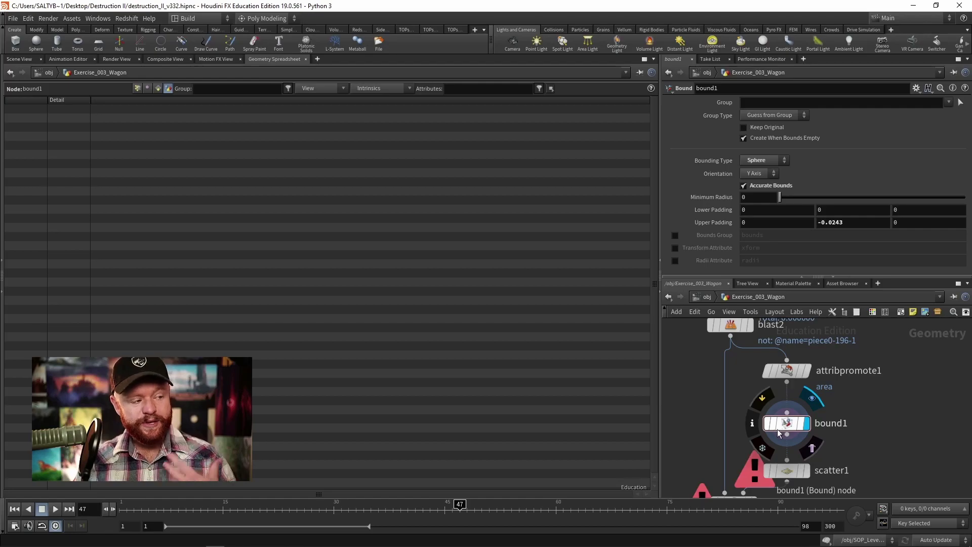
- Add a spare input to bound1 and assign attribpromote1 to it
click(915, 89)
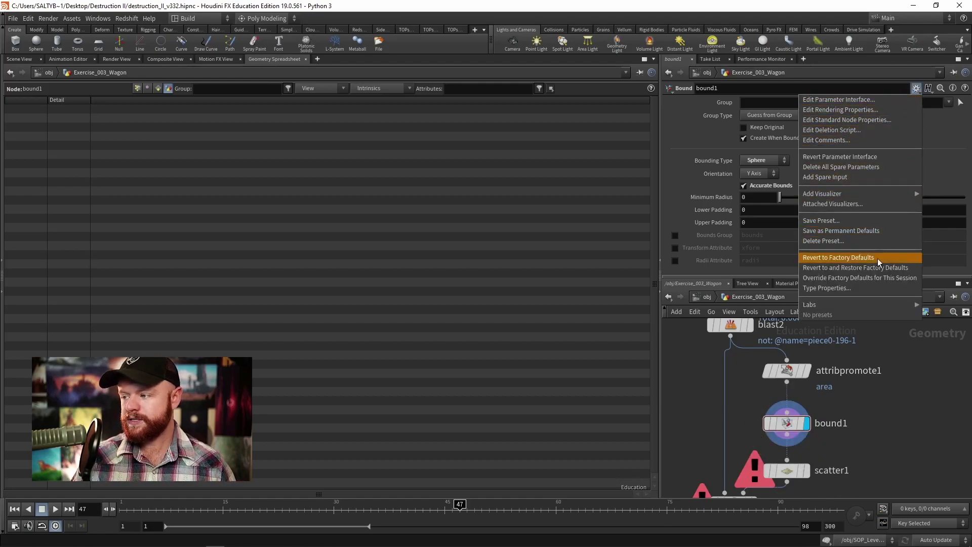
click(847, 174)
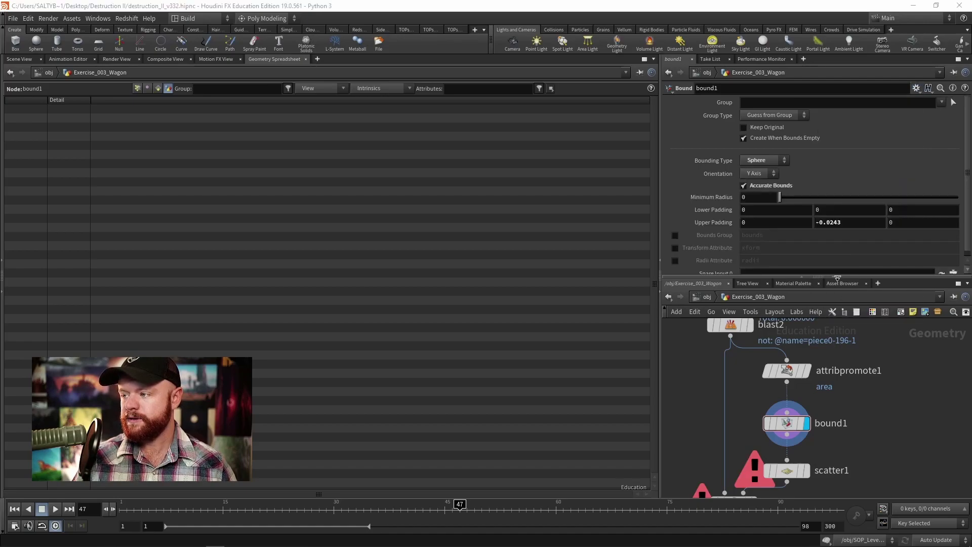
scroll(833, 256, down, 1)
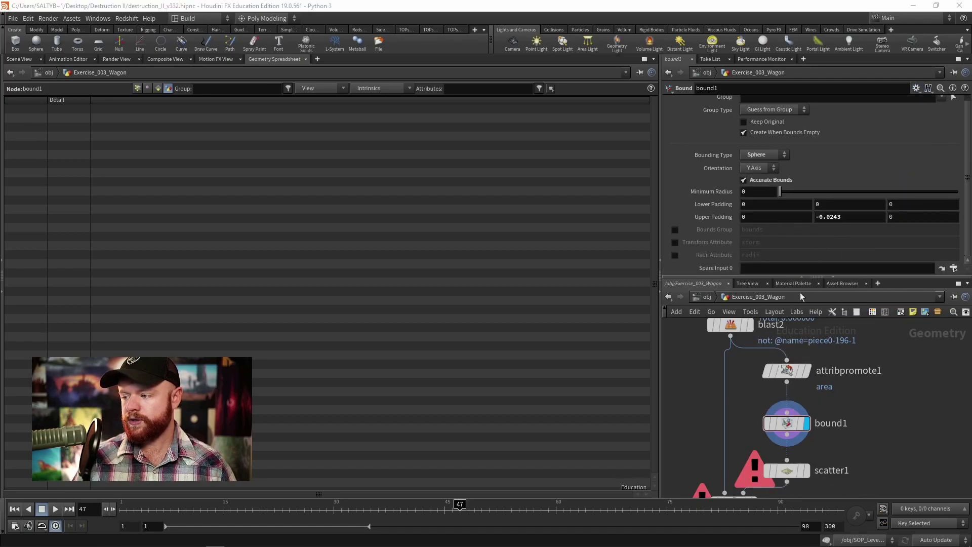
drag(778, 364, 799, 268)
scroll(779, 263, up, 1)
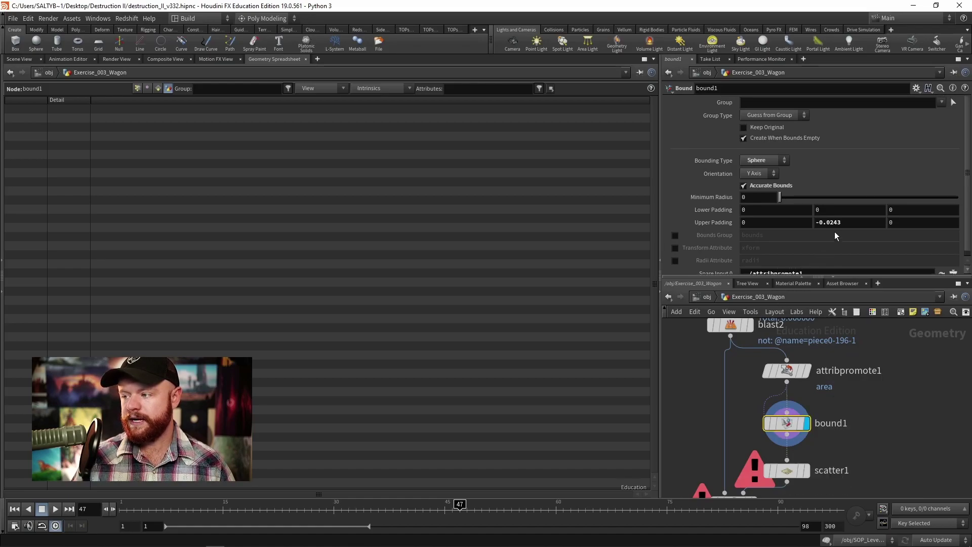
- Save an incremental version of the scene and set bound1's Y upper padding to the expression detail(-1,"area",0)
key(alt+shift+s)
double_click(856, 221)
text(detail(-1)
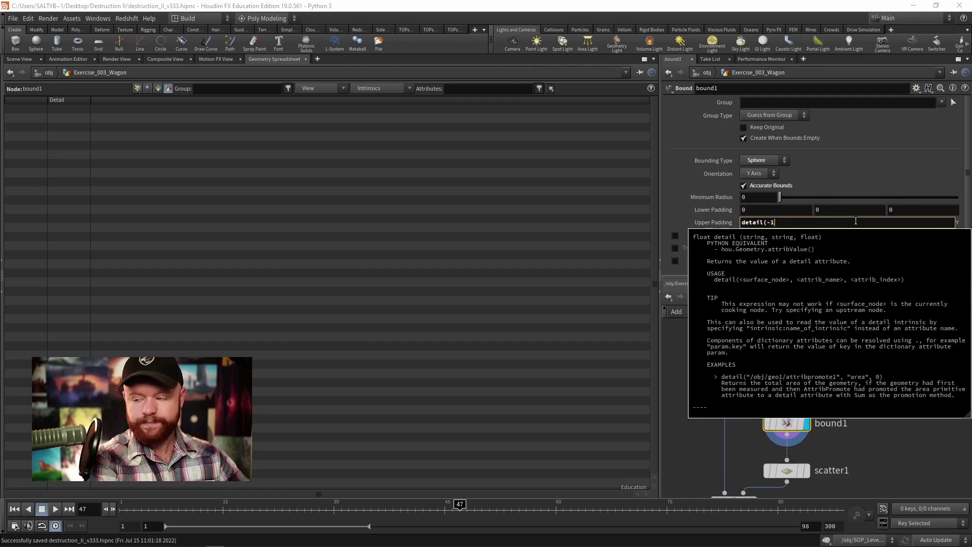
text(,"area")
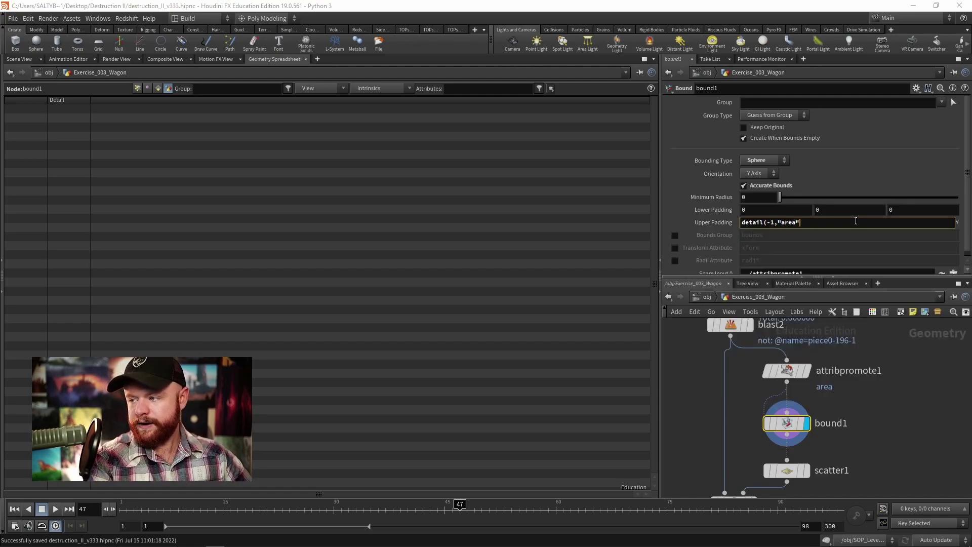
text(,0))
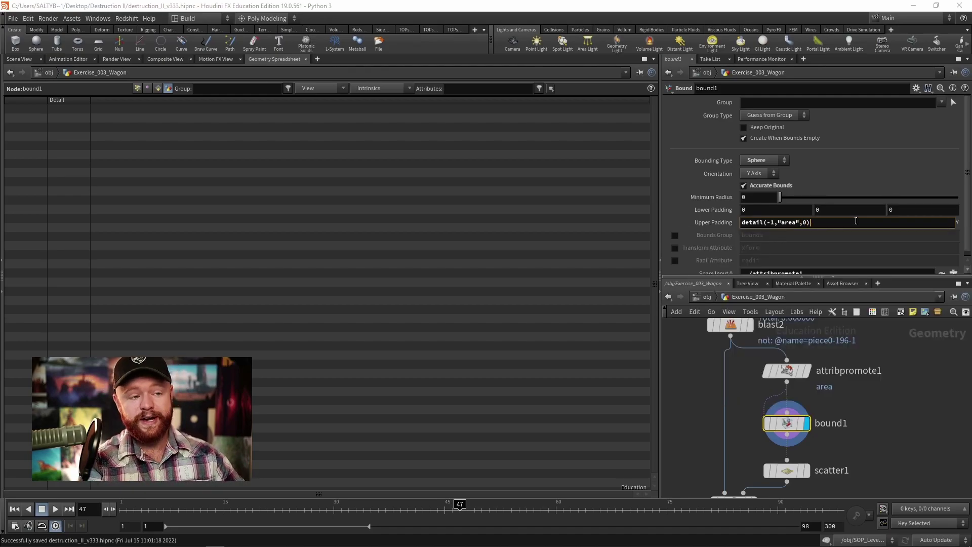
key(Return)
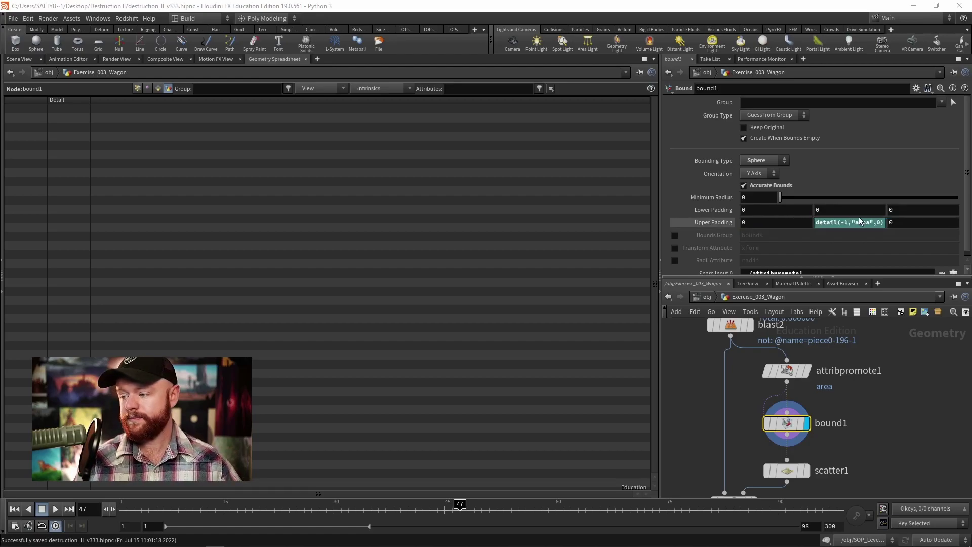
click(720, 223)
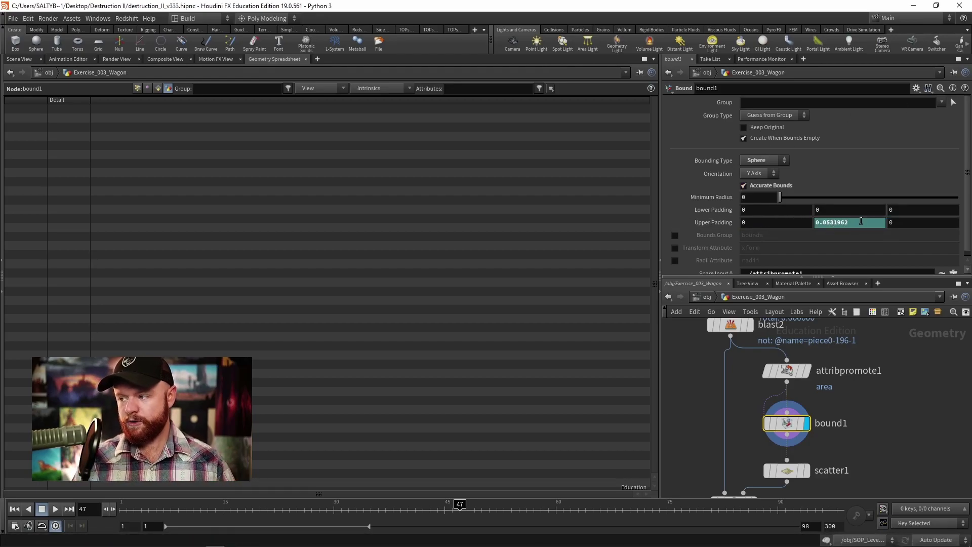
- Negate bound1's Y upper padding expression so it reads -detail(-1,"area",0), and show its evaluated value
click(715, 217)
click(823, 222)
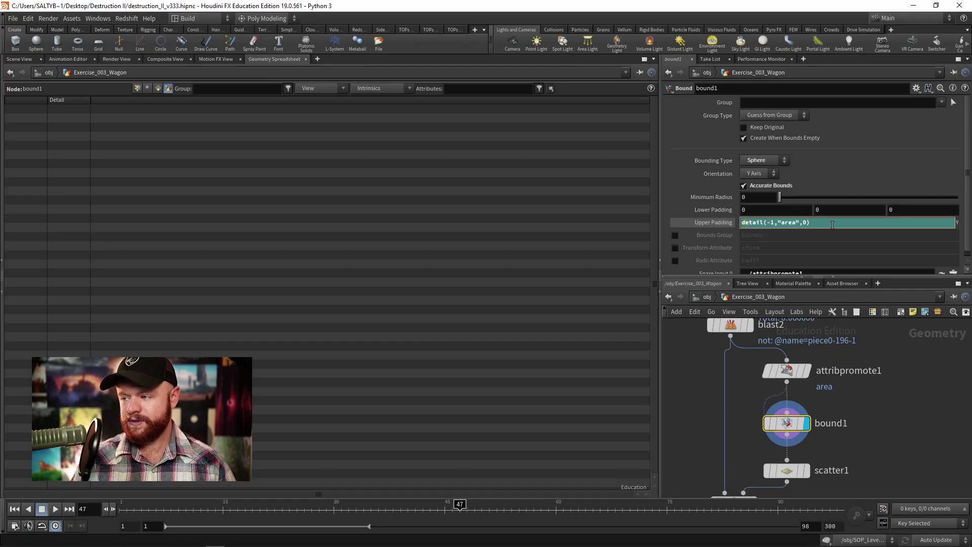
key(Home)
text(-)
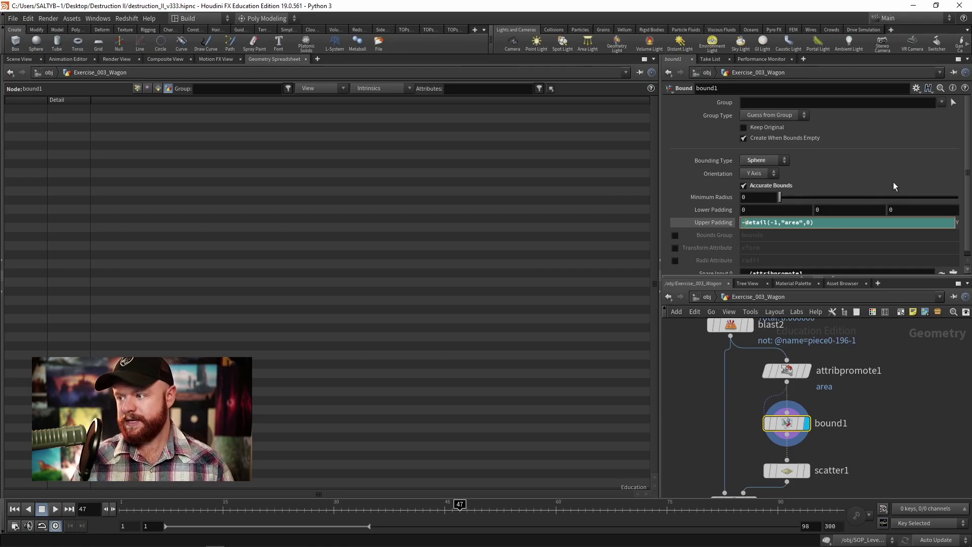
key(Return)
click(721, 224)
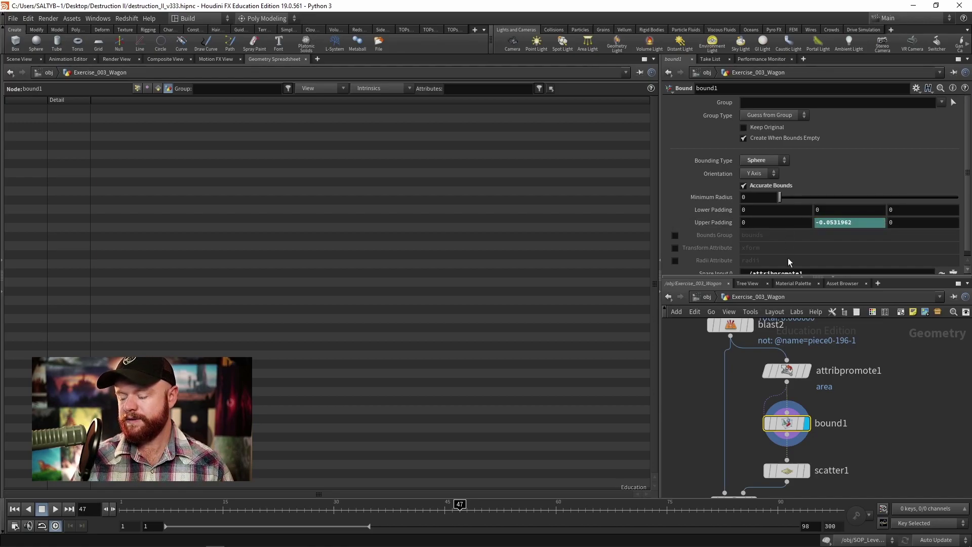
- Switch to the 3D scene view and template blast2 to compare the shard with bound1's sphere
click(23, 60)
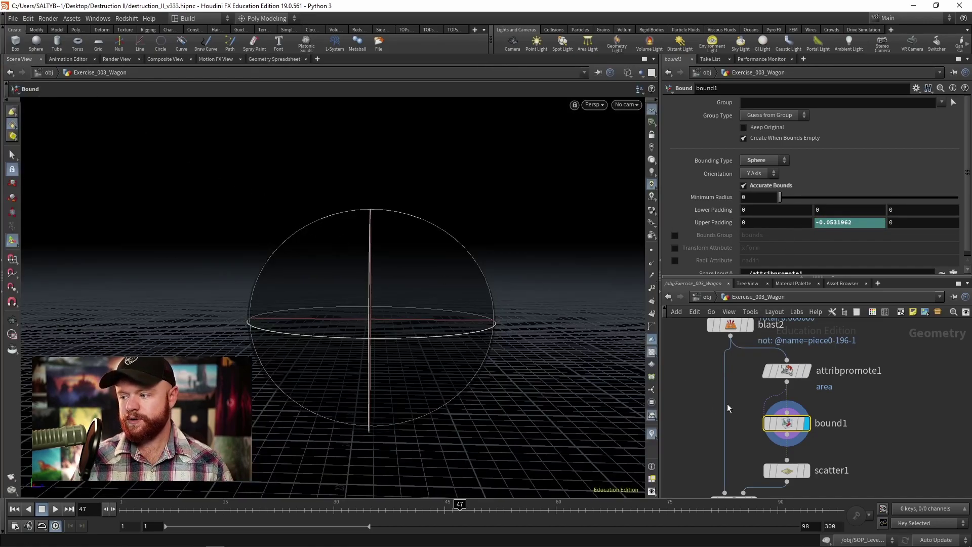
click(749, 325)
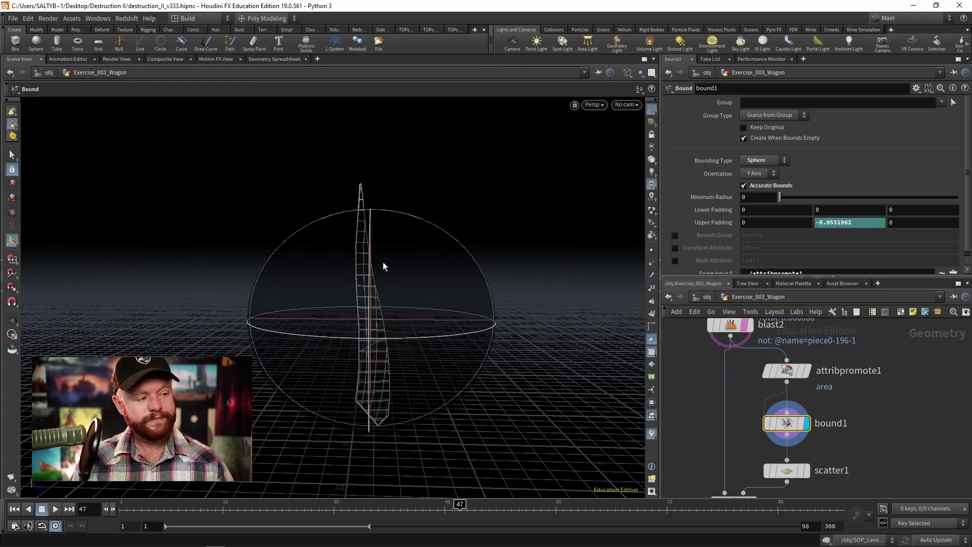
alt+drag(383, 262, 367, 266)
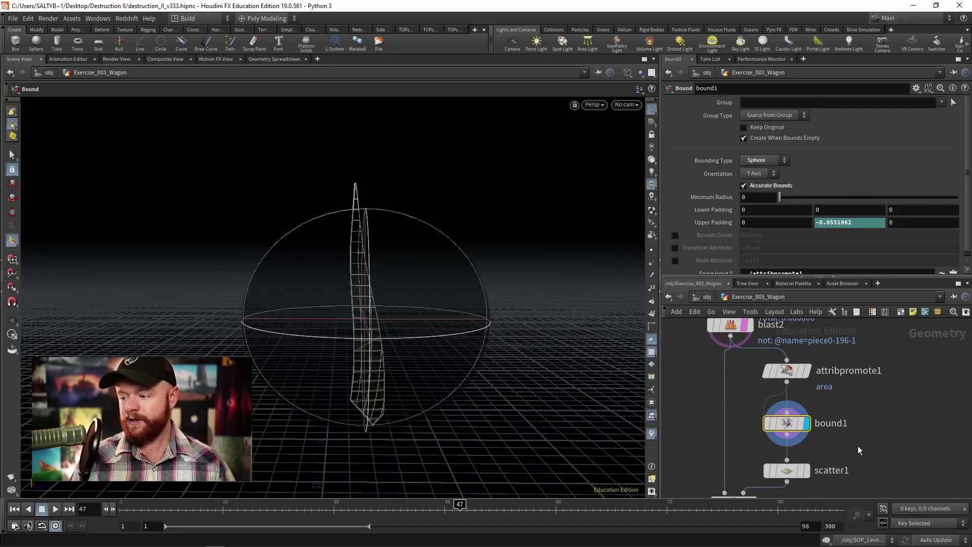
mouse_move(858, 446)
middle_down()
mouse_move(870, 409)
mouse_move(853, 437)
middle_up()
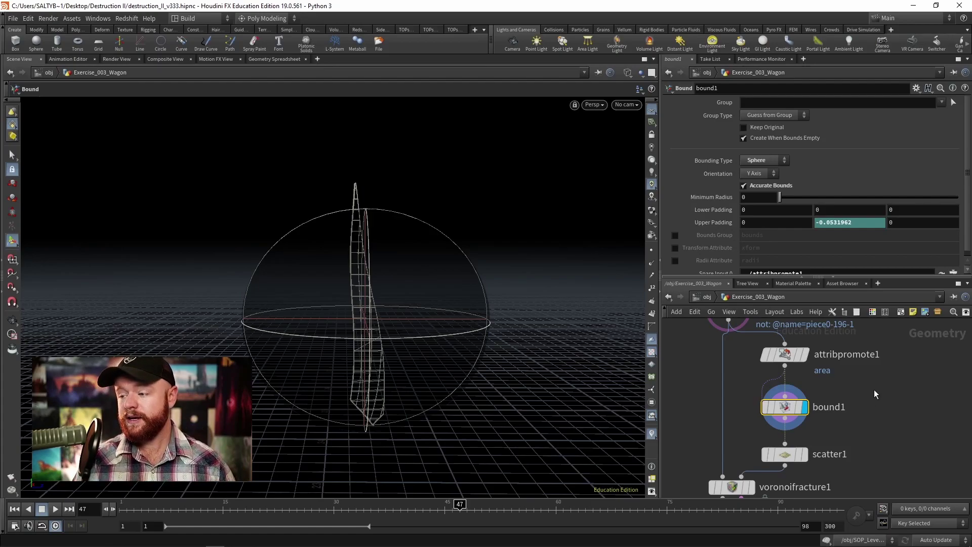
middle_drag(874, 394, 867, 442)
click(730, 358)
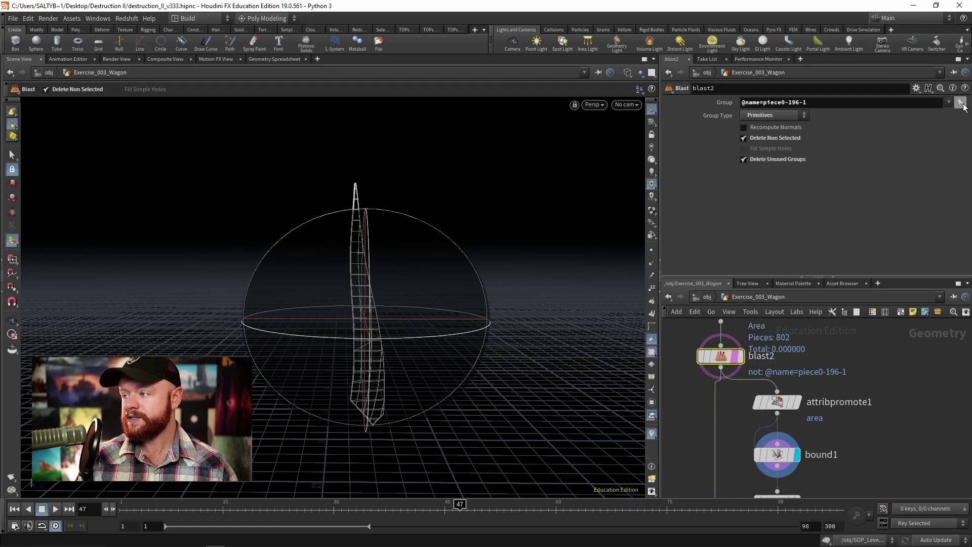
click(961, 103)
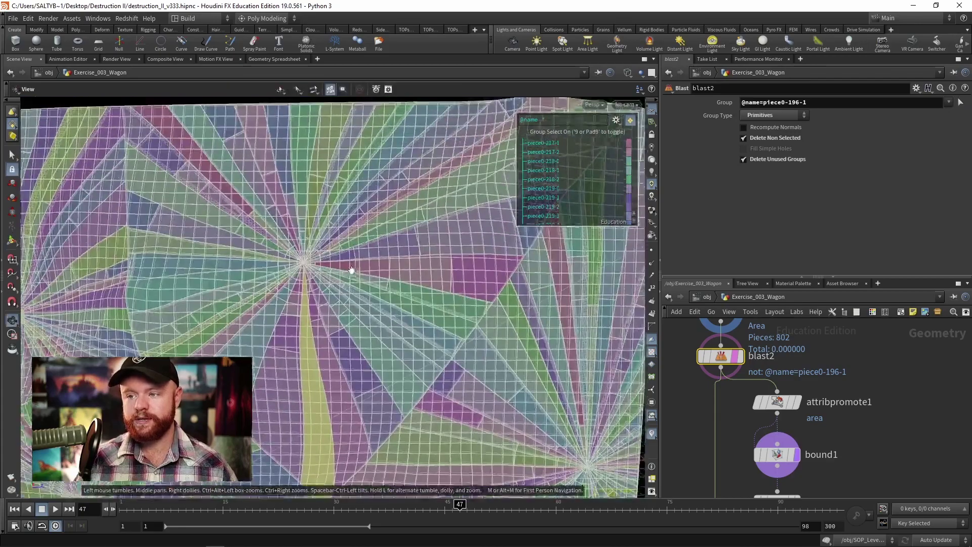
alt+right_drag(348, 271, 582, 271)
alt+right_drag(306, 264, 655, 296)
alt+middle_drag(396, 286, 422, 287)
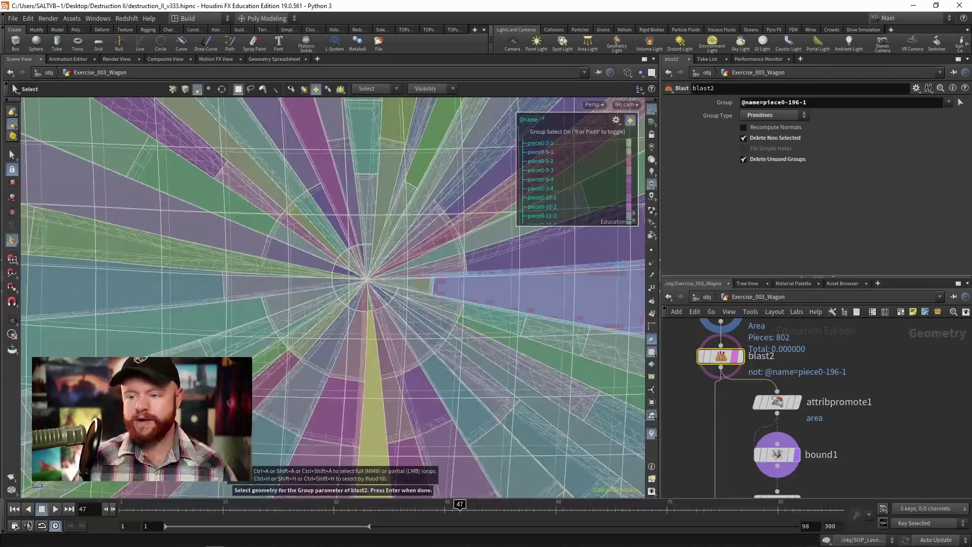
click(339, 271)
key(Return)
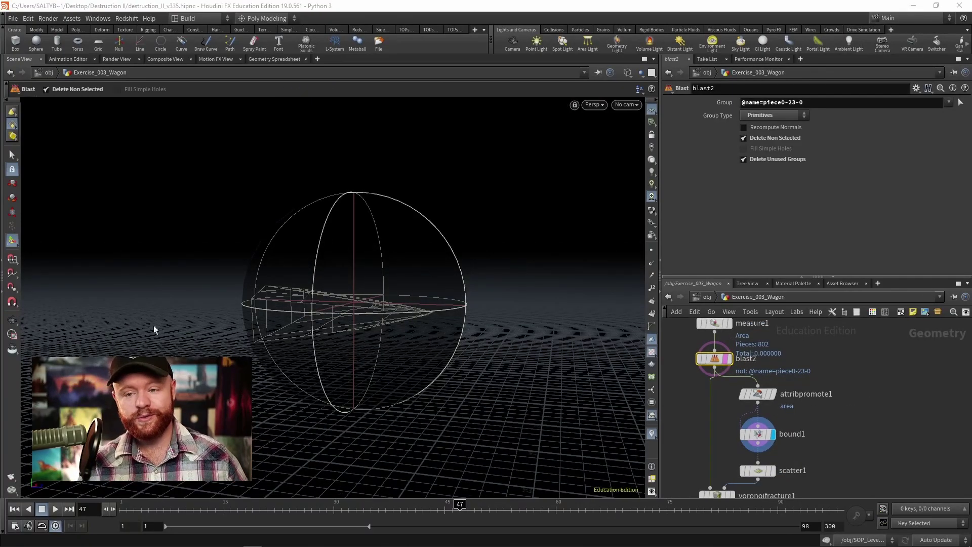
- Examine from several angles how bound1's sphere fits the new shard, checking bound1's parameters
key(Escape)
drag(293, 278, 249, 278)
right_drag(249, 278, 321, 291)
mouse_move(321, 291)
mouse_down()
mouse_move(282, 295)
mouse_move(309, 293)
mouse_up()
key(Return)
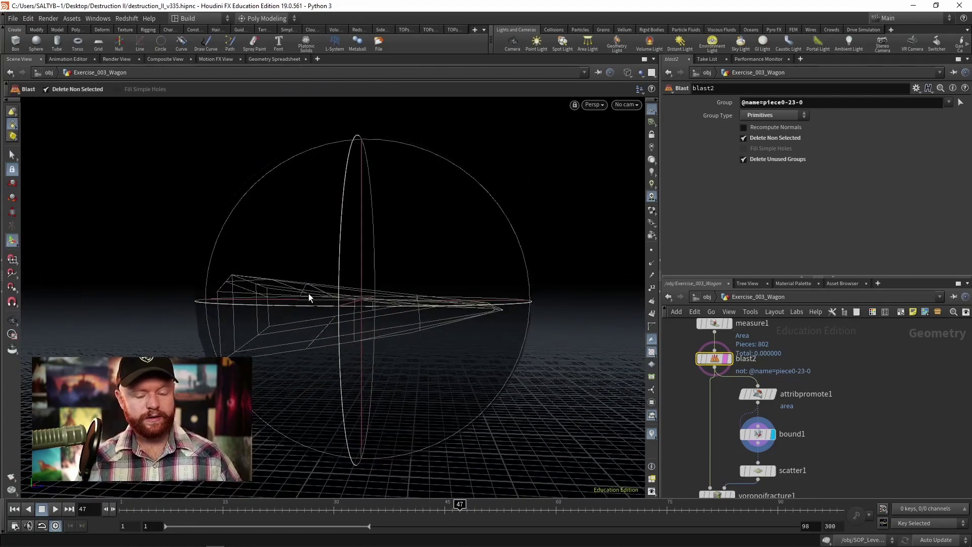
key(Escape)
drag(289, 276, 197, 325)
middle_drag(197, 326, 370, 278)
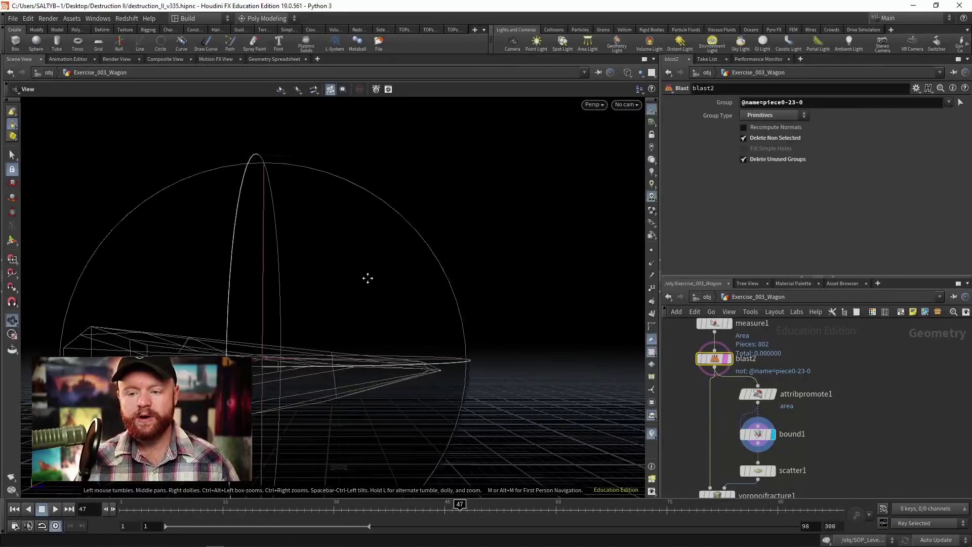
drag(265, 265, 258, 327)
click(760, 436)
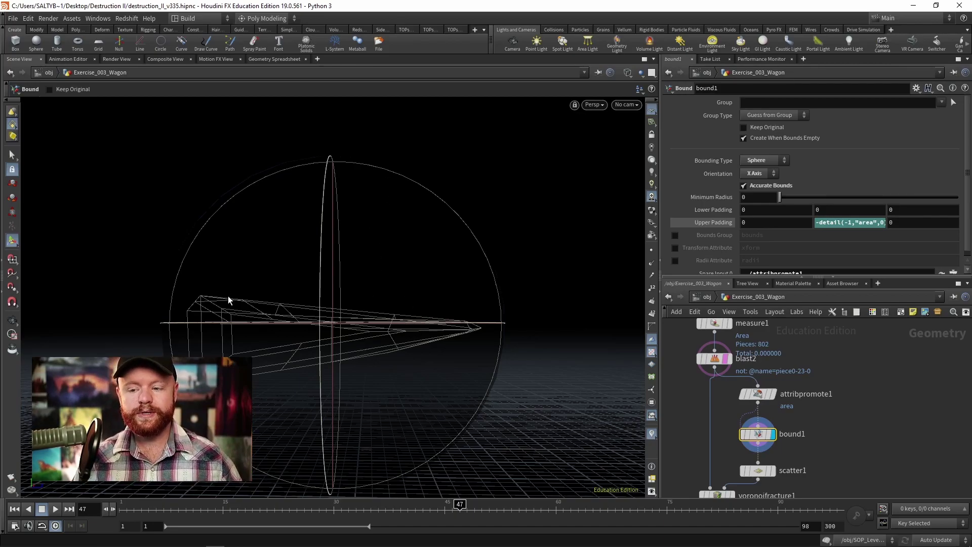
alt+drag(227, 297, 186, 325)
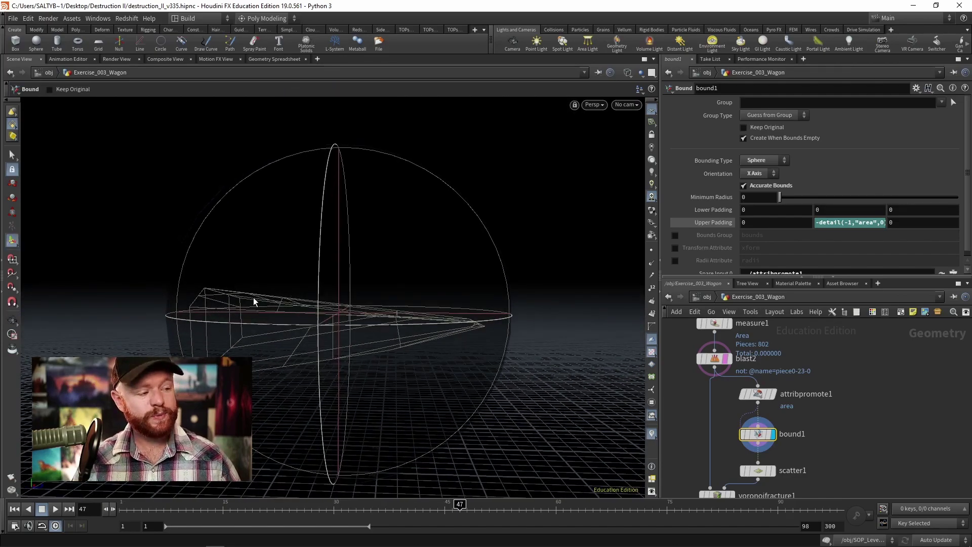
- Save an incremental version, add a second Bound node fed by blast2 beside attribpromote1, and display it
key(alt+shift+s)
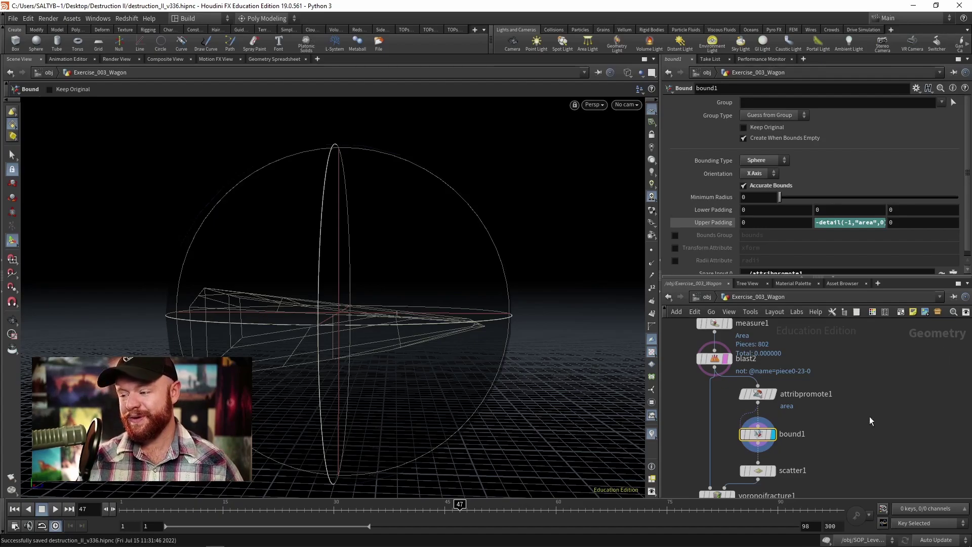
key(Tab)
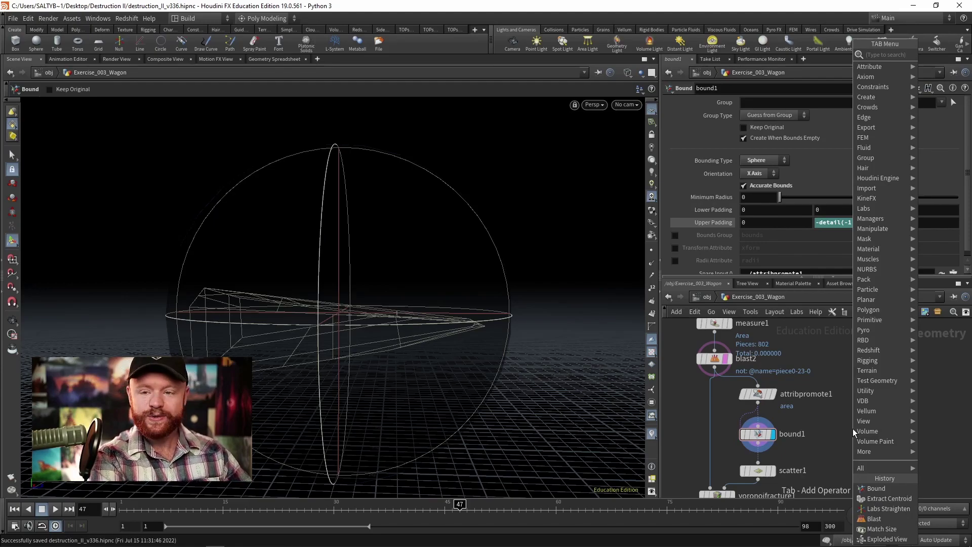
text(bound)
key(Return)
click(853, 429)
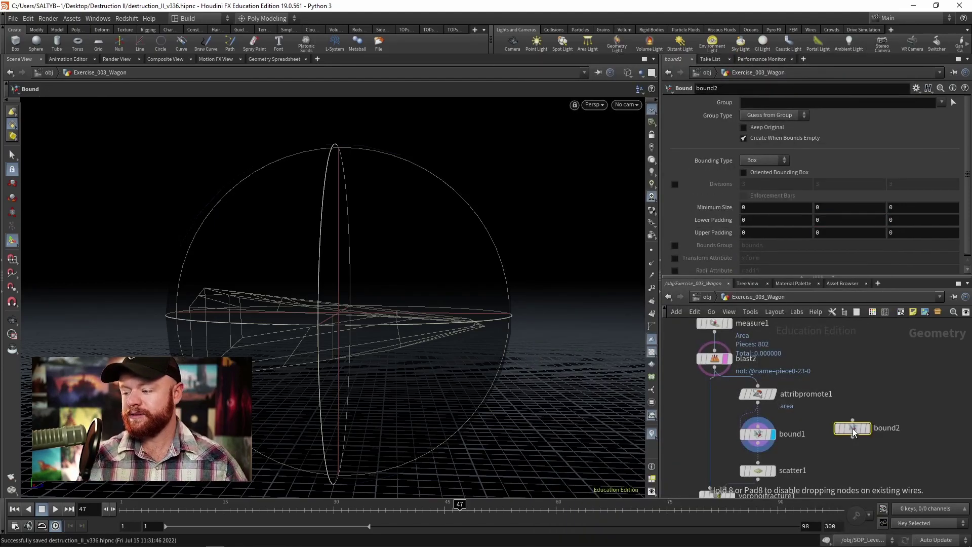
click(853, 429)
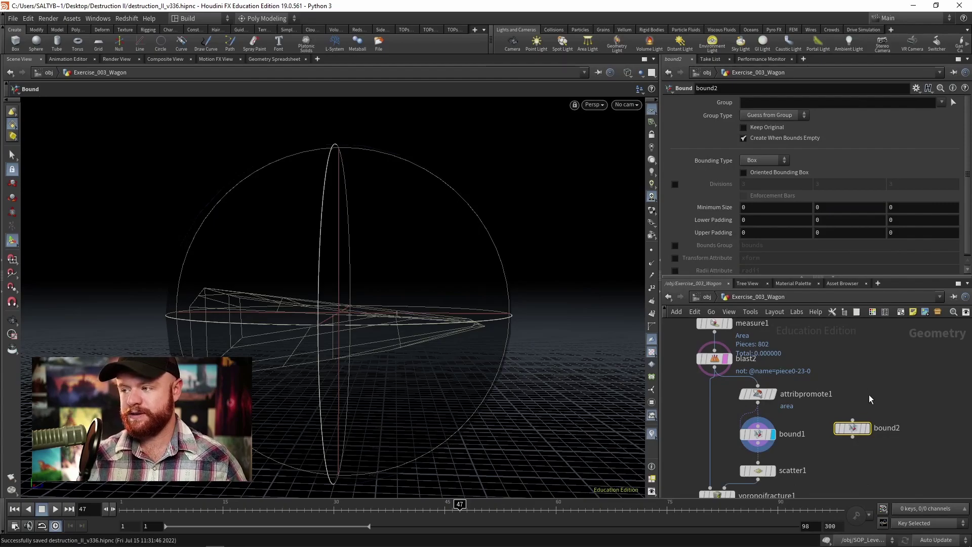
click(853, 420)
click(715, 368)
drag(865, 430, 875, 397)
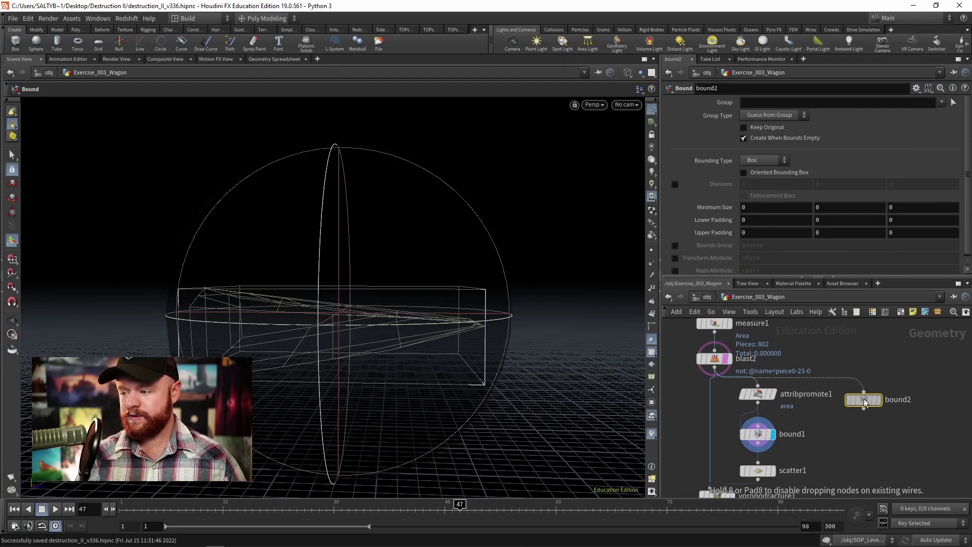
click(894, 376)
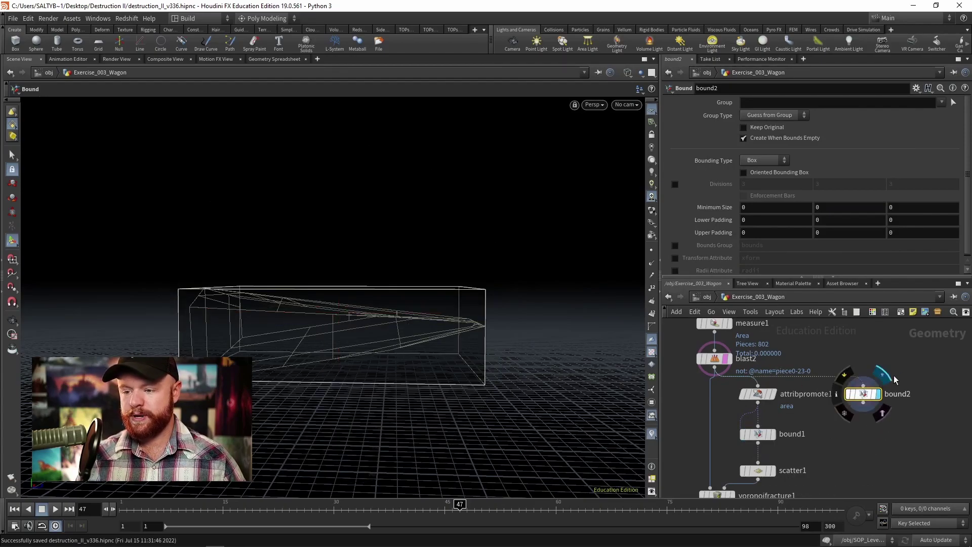
- Enable Oriented Bounding Box on bound2 and inspect the box around the shard
click(790, 171)
key(Escape)
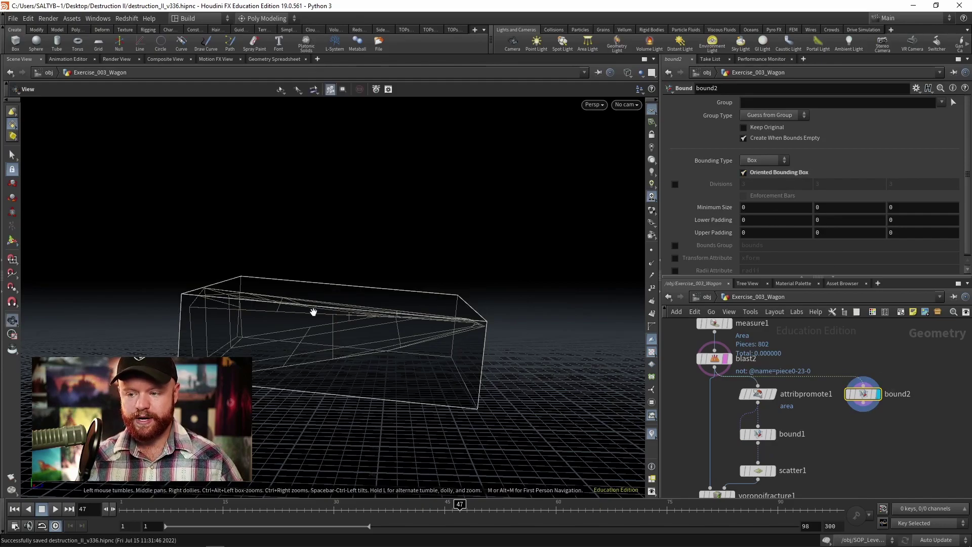
drag(314, 312, 403, 327)
key(Return)
key(Escape)
mouse_move(253, 317)
mouse_down()
mouse_move(304, 326)
mouse_move(262, 325)
mouse_up()
key(Return)
key(Escape)
middle_drag(260, 325, 325, 304)
- Try sliding the bounding box's face at the shard's wide end along its length with an Edit node, undoing each move
key(s)
click(278, 297)
key(t)
drag(340, 295, 273, 294)
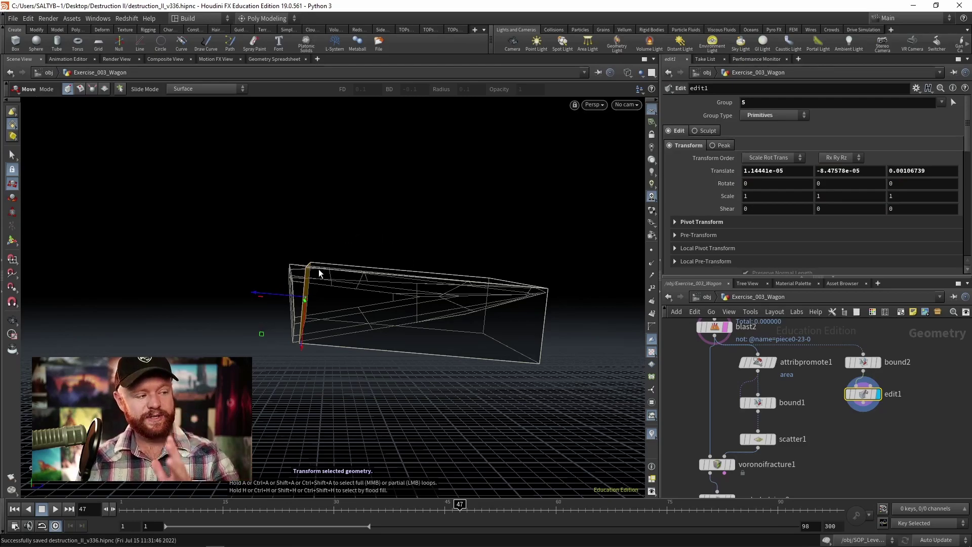
key(ctrl+z)
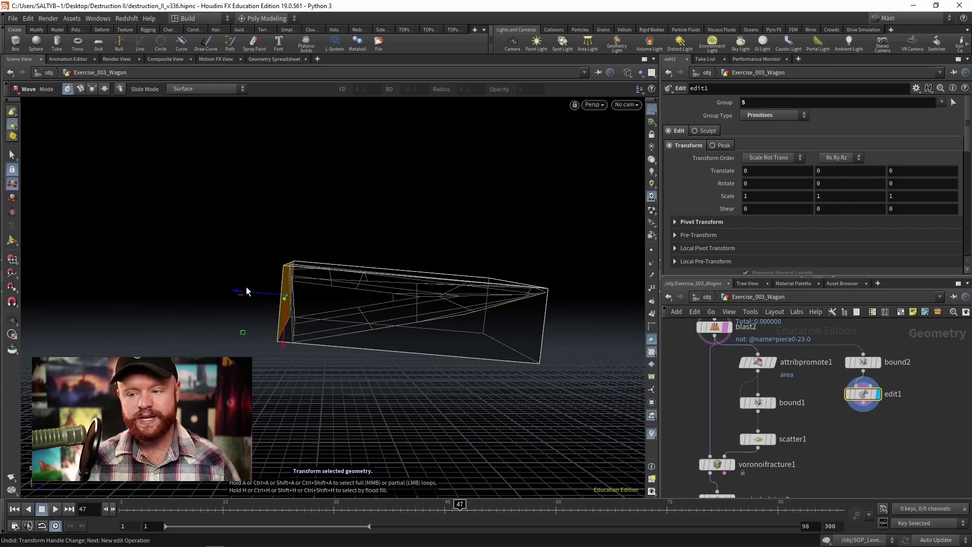
drag(248, 292, 268, 288)
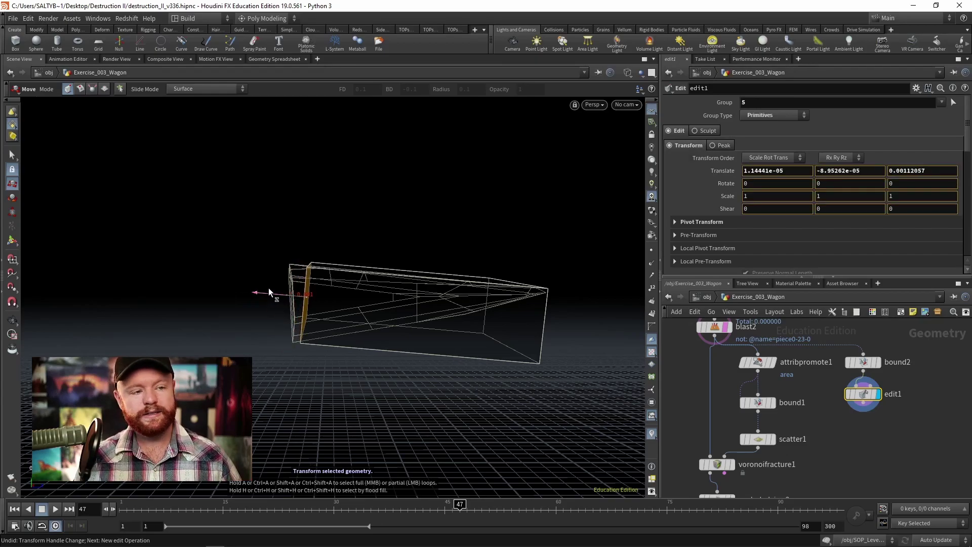
key(ctrl+z)
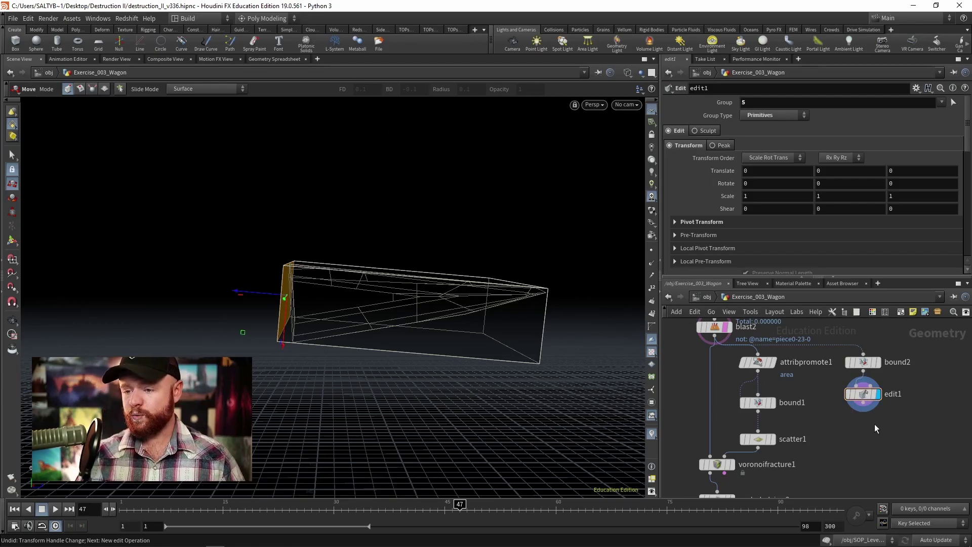
middle_drag(874, 424, 861, 436)
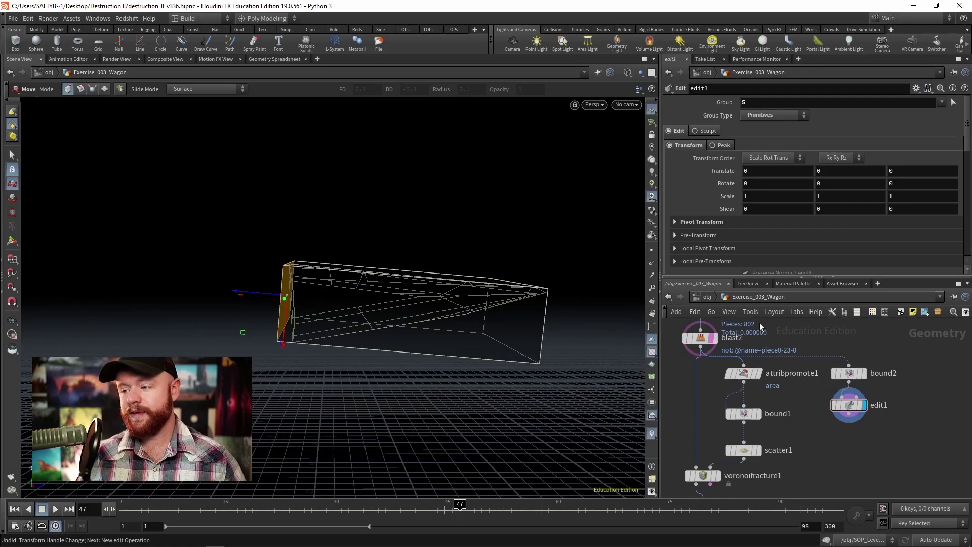
alt+drag(327, 298, 268, 282)
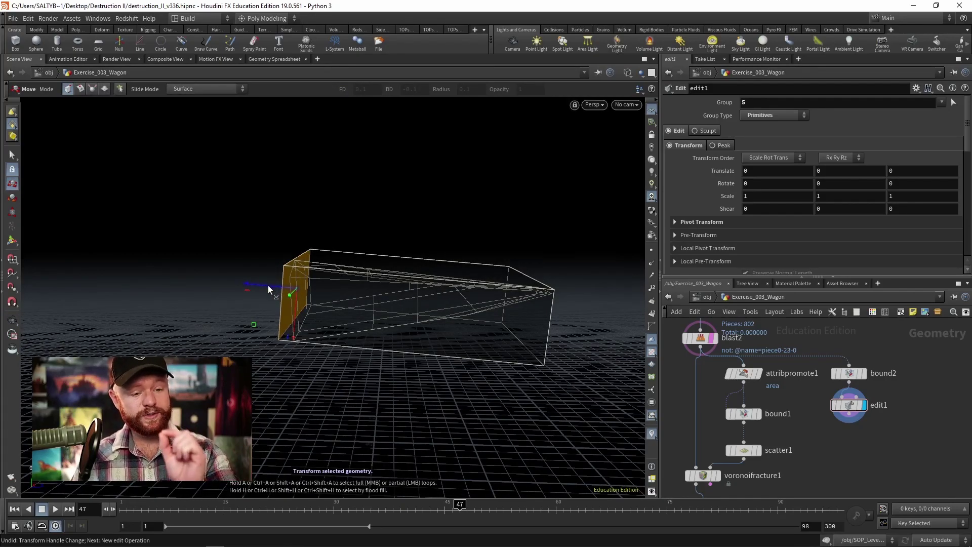
drag(268, 287, 304, 308)
key(ctrl+z)
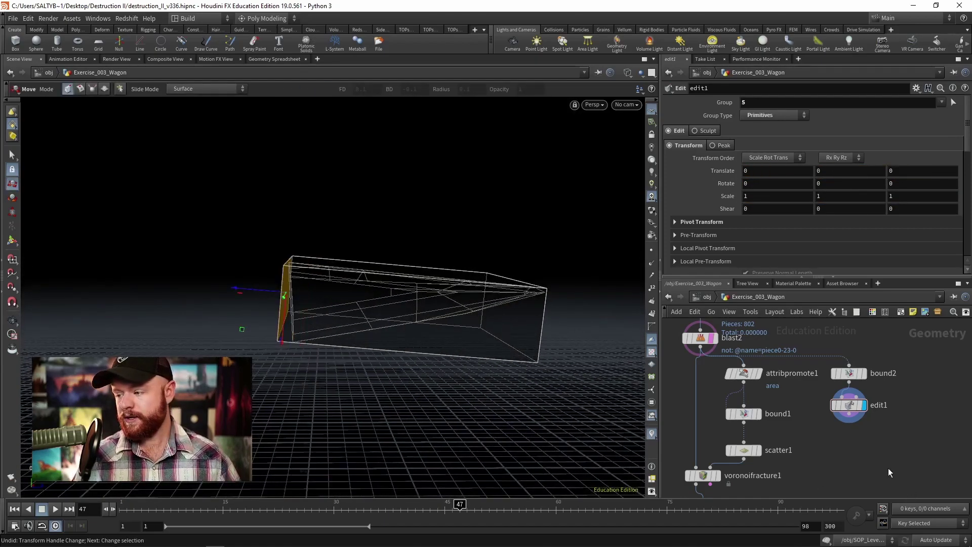
- Add a Sort node beneath bound2, delete edit1, and display and select the Sort node
key(Tab)
text(sort)
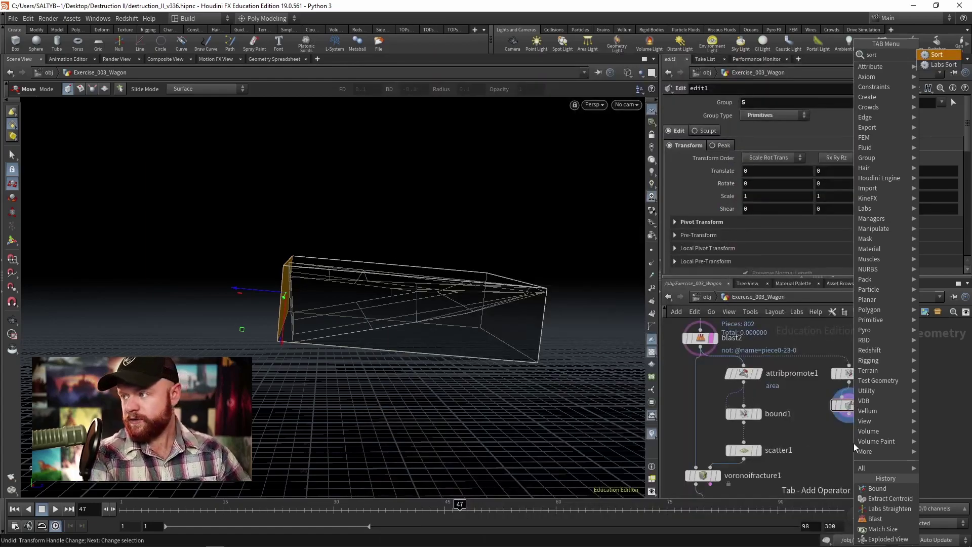
key(Return)
click(854, 442)
drag(854, 434, 855, 418)
click(849, 406)
key(Delete)
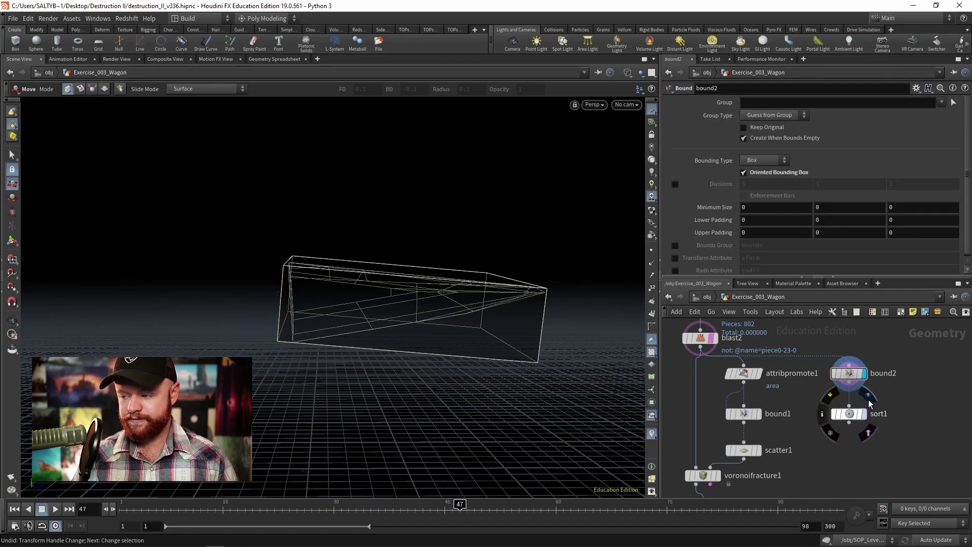
click(864, 414)
click(850, 414)
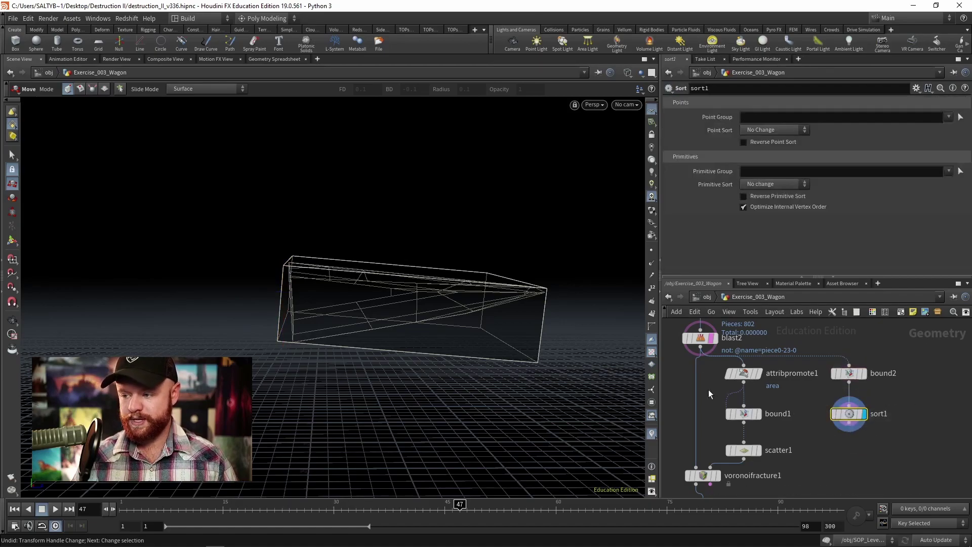
- Show primitive numbers on the bounding box and set sort1's Primitive Sort to Proximity to Point
click(652, 288)
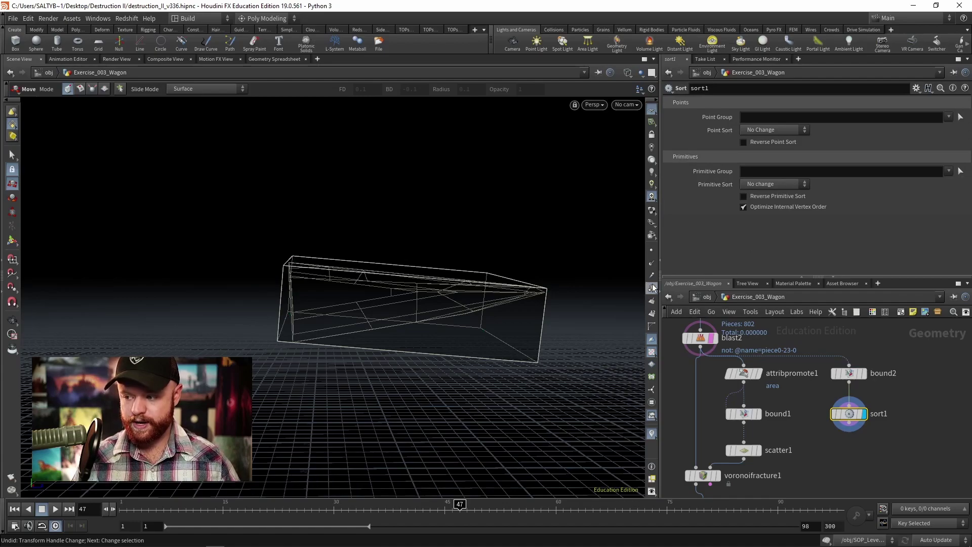
click(652, 314)
key(Escape)
drag(255, 315, 324, 308)
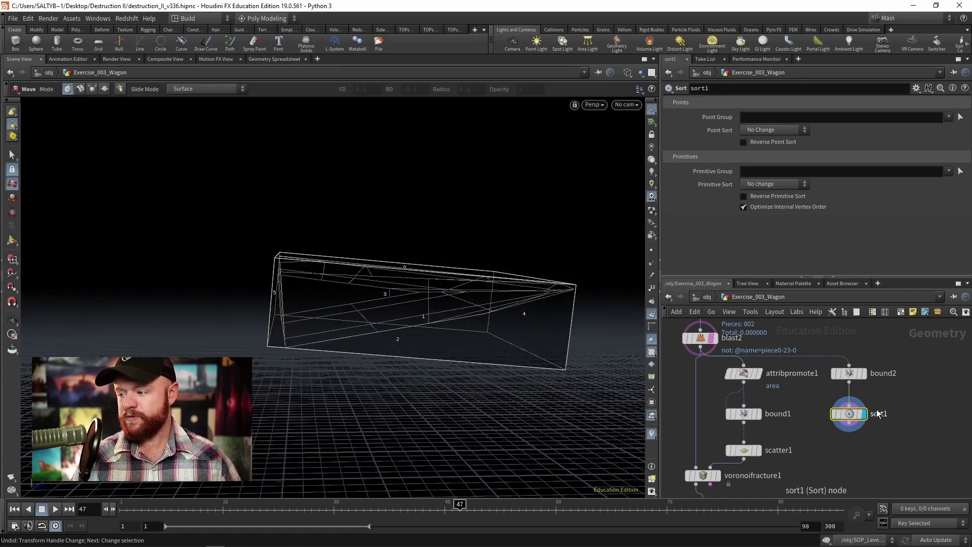
click(793, 186)
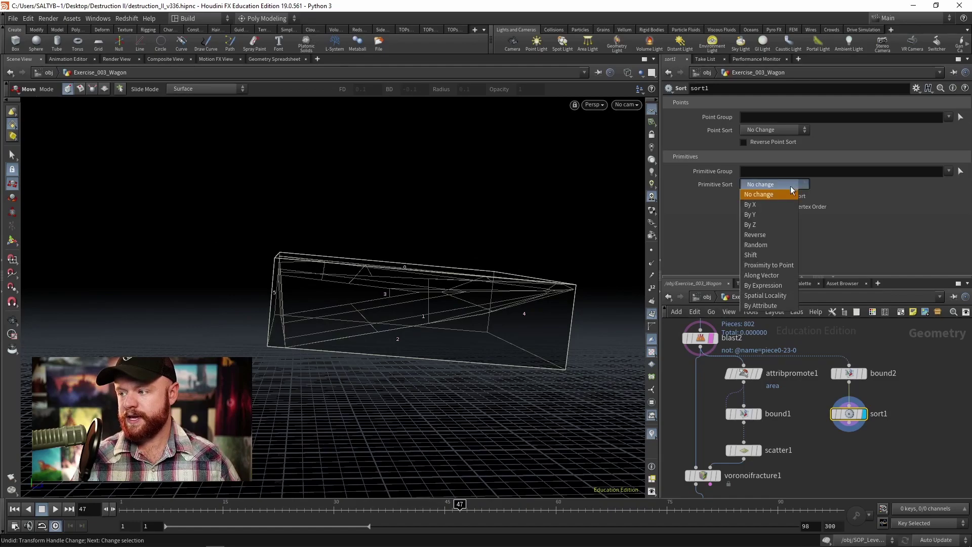
click(771, 267)
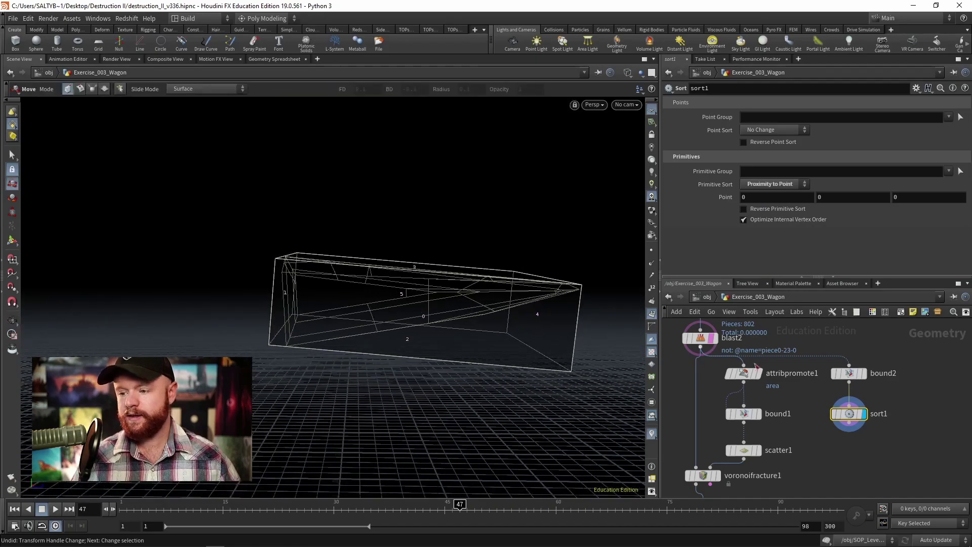
- Make room above sort1, add an Extract Centroid node fed by bound2, and display it
drag(851, 414, 851, 440)
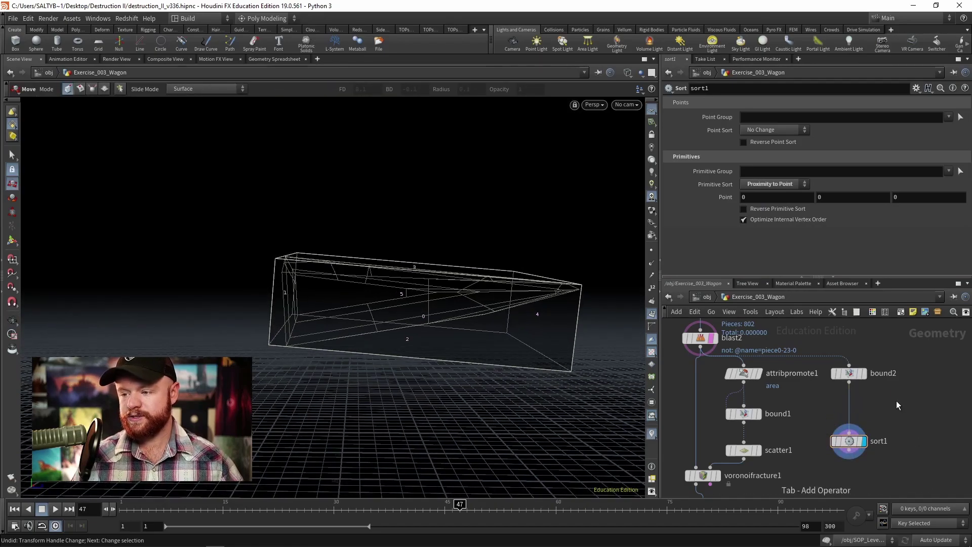
key(Tab)
text(extra)
key(Return)
key(Return)
drag(849, 383, 909, 393)
click(911, 400)
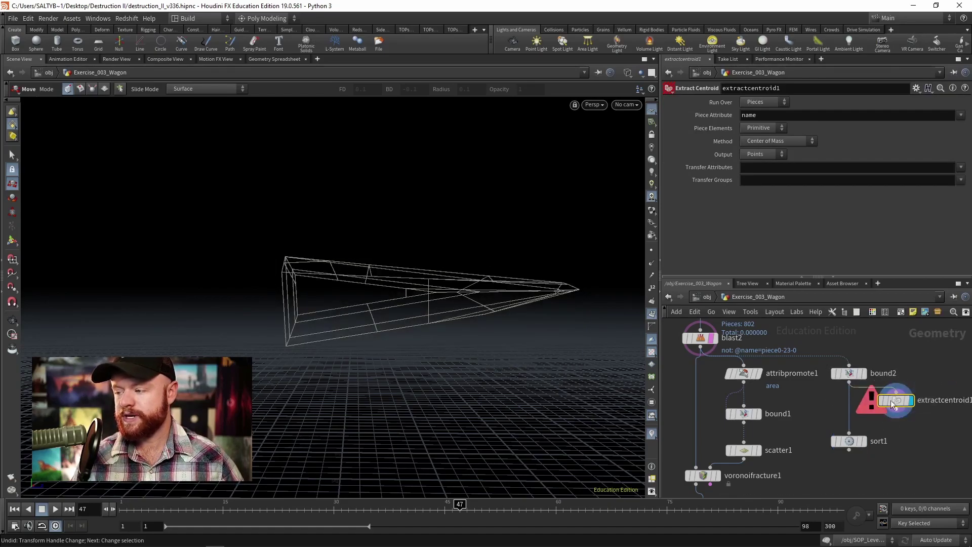
- Set extractcentroid1 to run over Detail with the Bounding Box Center method and check the centroid point
click(774, 100)
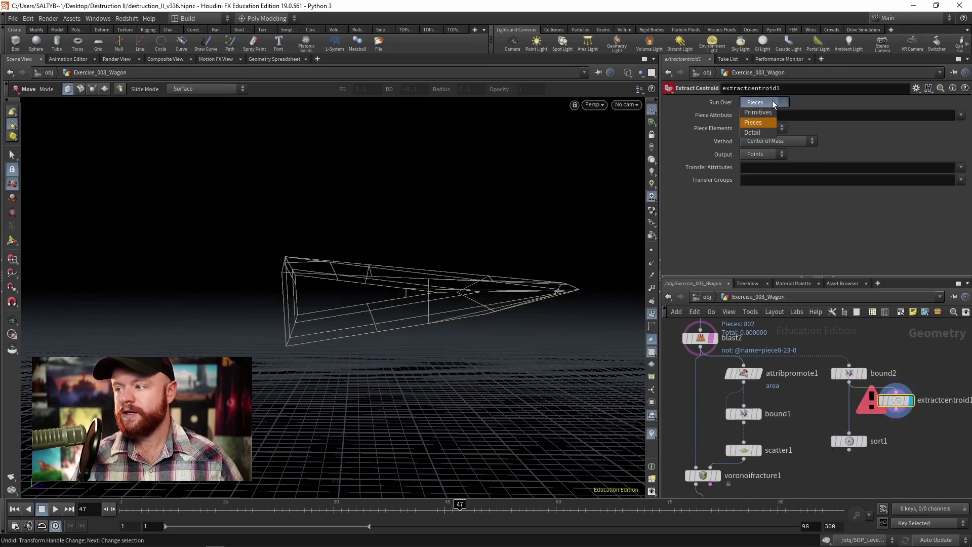
click(758, 132)
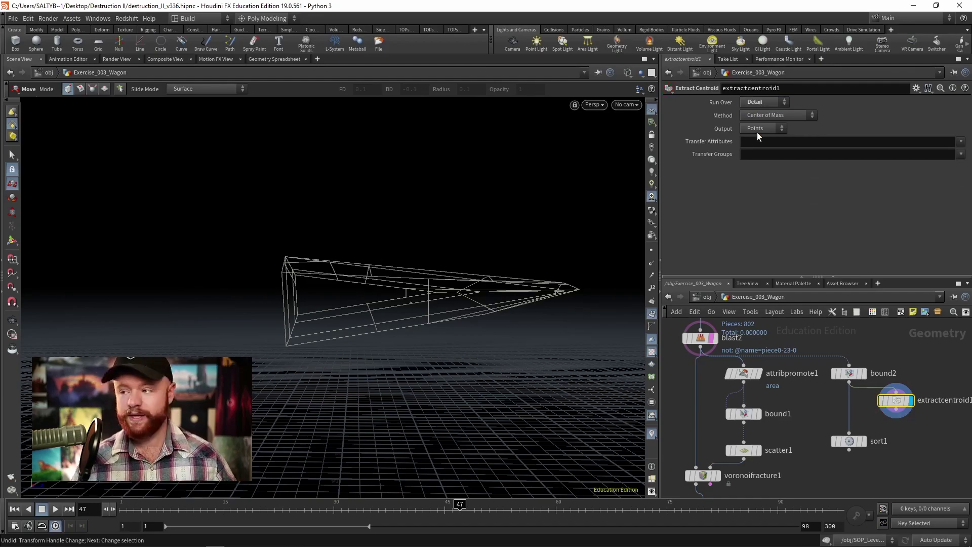
alt+drag(456, 283, 463, 274)
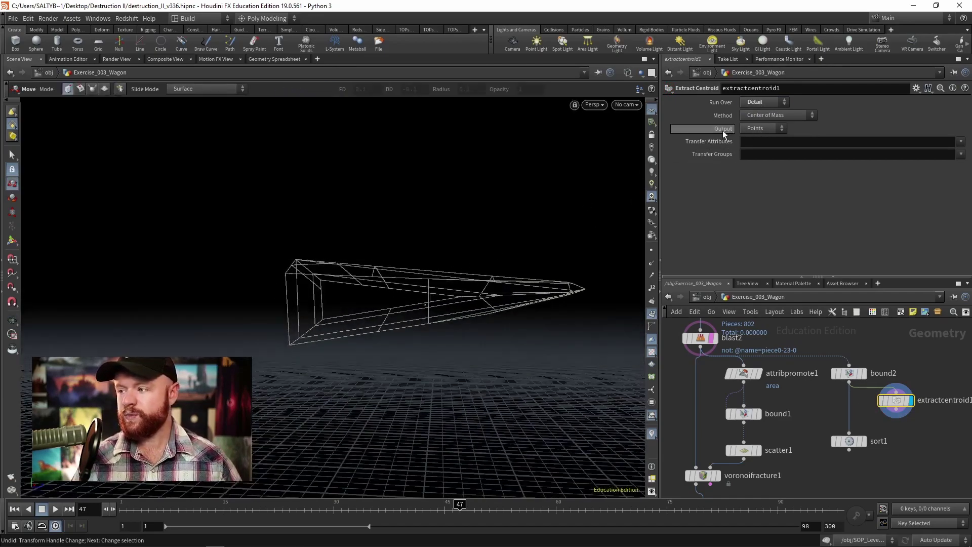
click(775, 115)
click(764, 130)
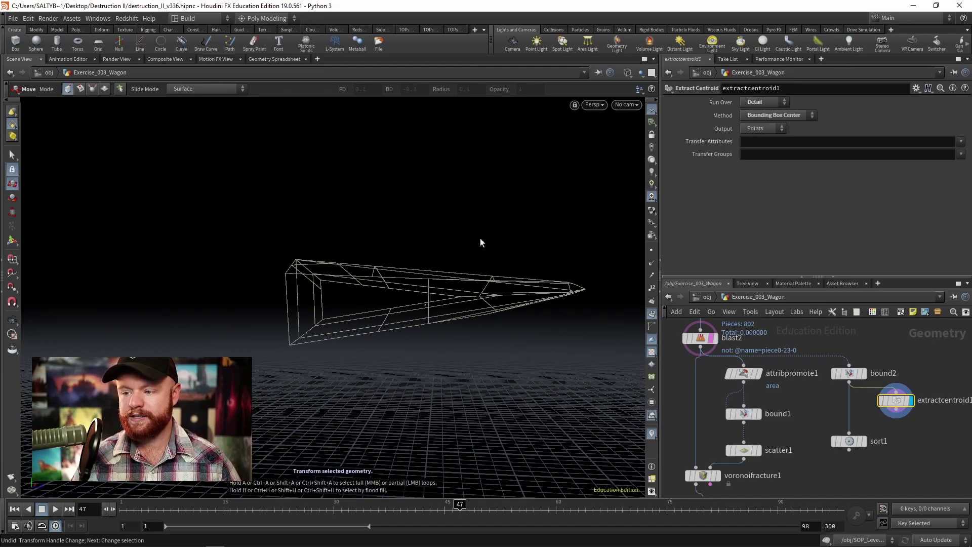
alt+drag(471, 252, 476, 273)
- Add a spare input to sort1 and reference extractcentroid1 in it
drag(835, 462, 843, 437)
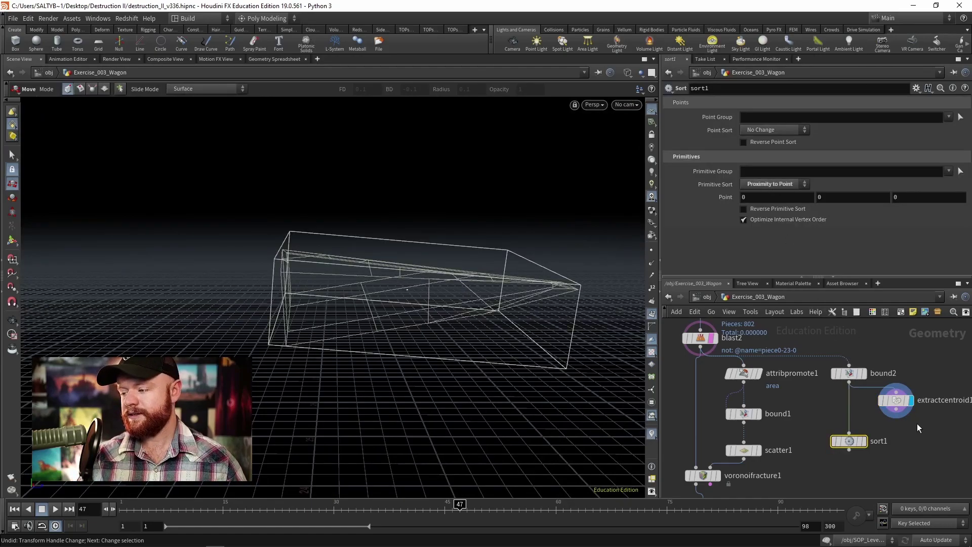
click(897, 400)
drag(855, 455, 854, 455)
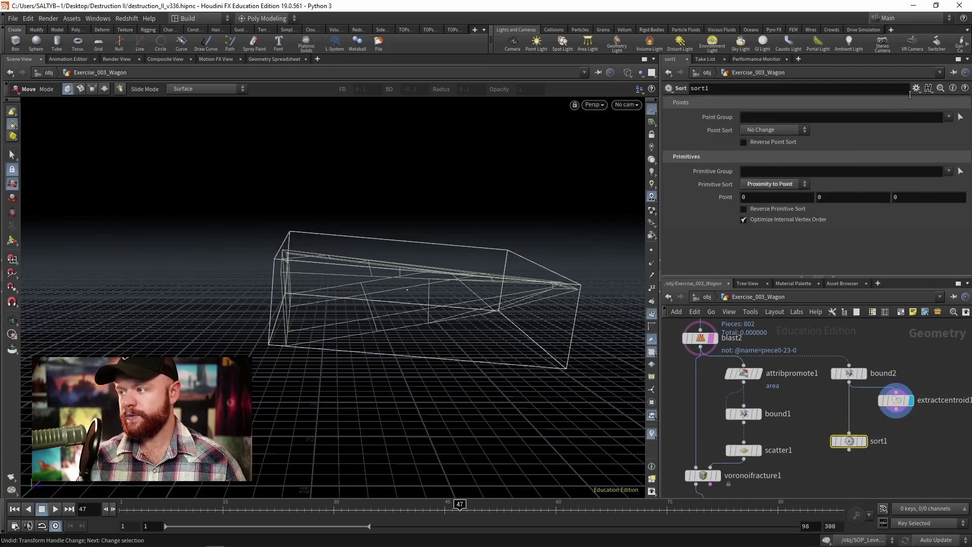
click(916, 90)
click(852, 183)
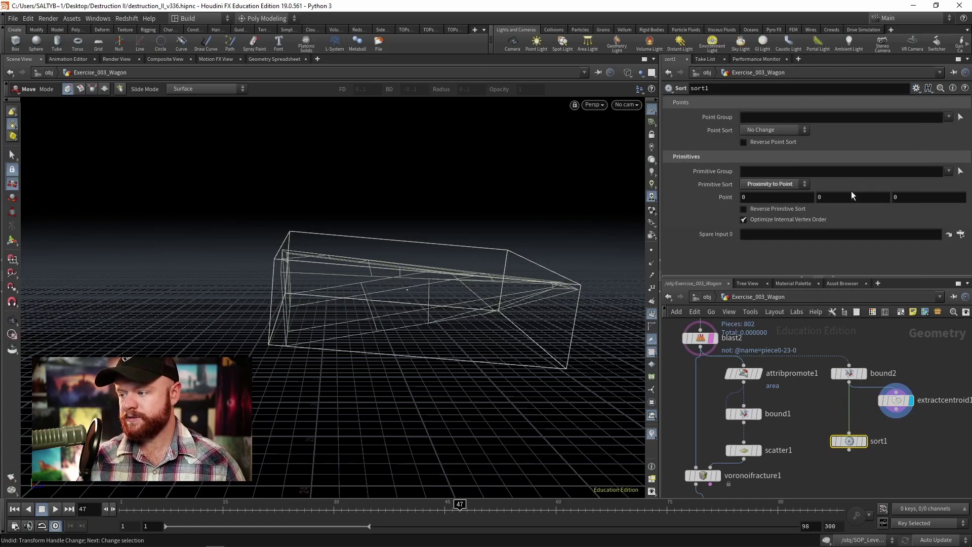
drag(897, 400, 801, 234)
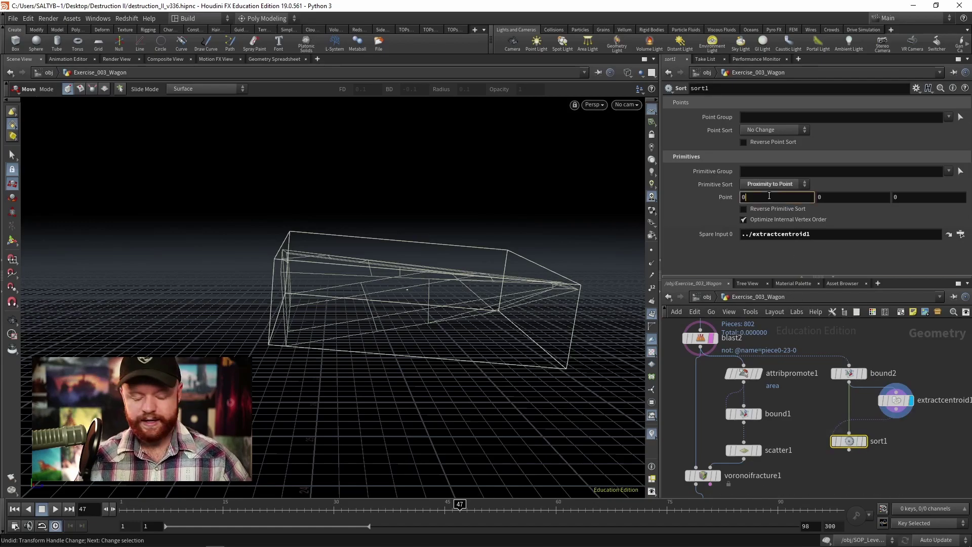
- Drive sort1's Point with the expressions point(-1,0,"P",0), point(-1,0,"P",1) and point(-1,0,"P",2)
text(point(-1,)
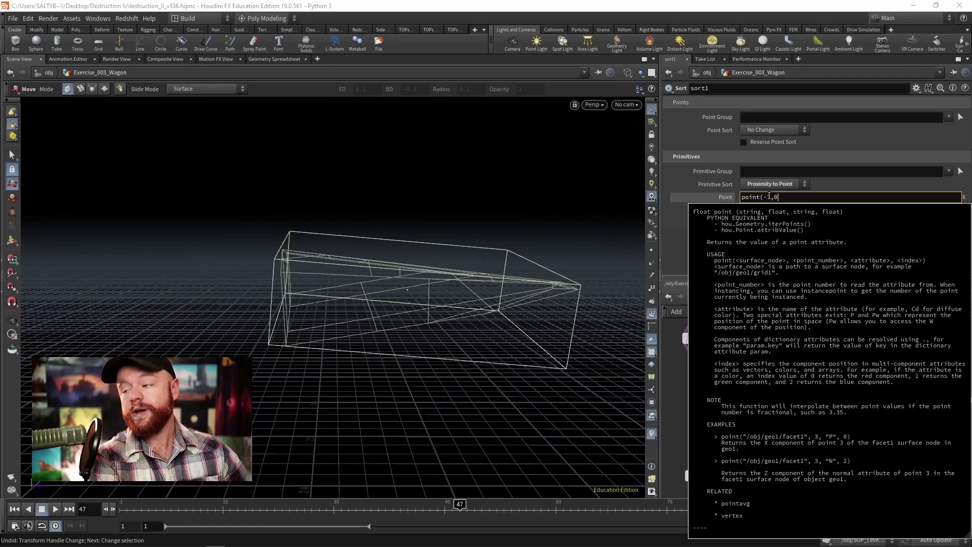
text(0,"P)
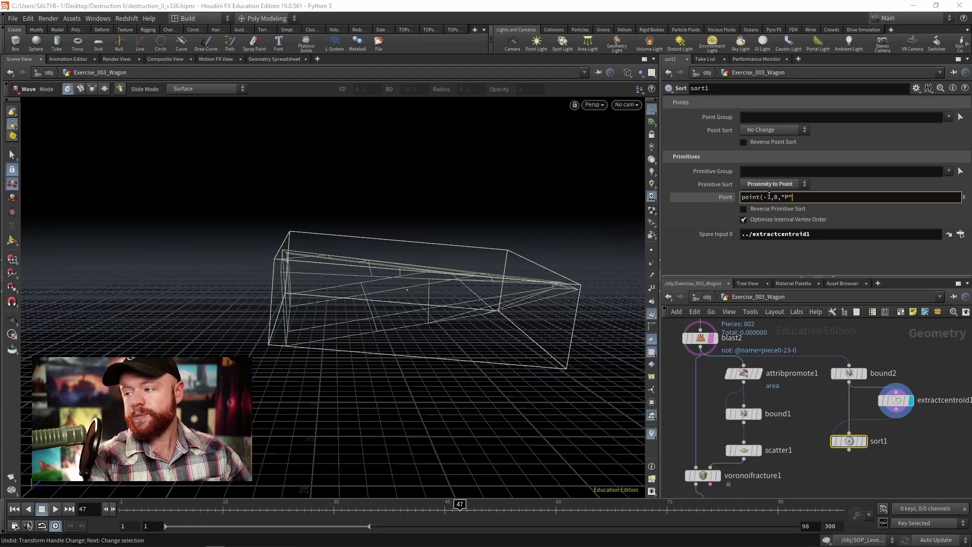
text(",0)
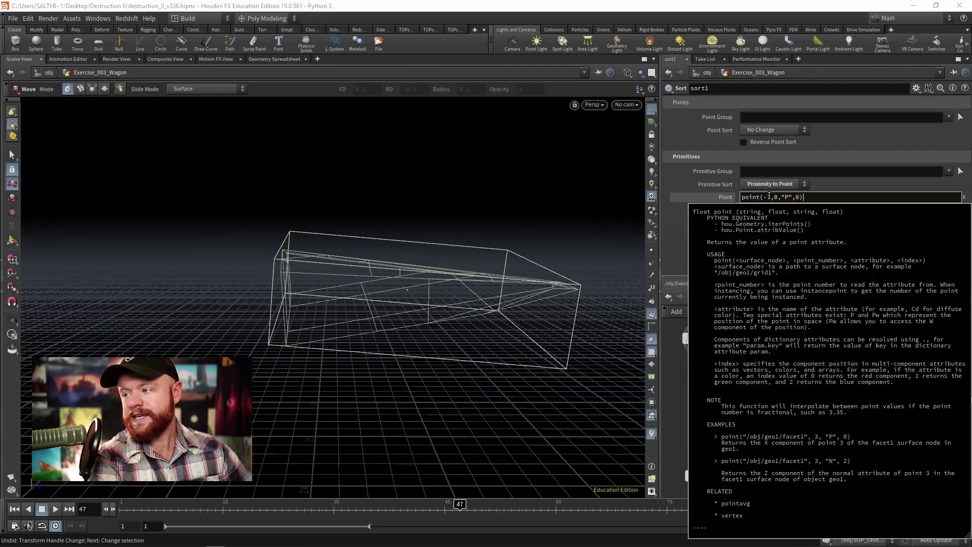
key(Return)
key(ctrl+c)
key(Tab)
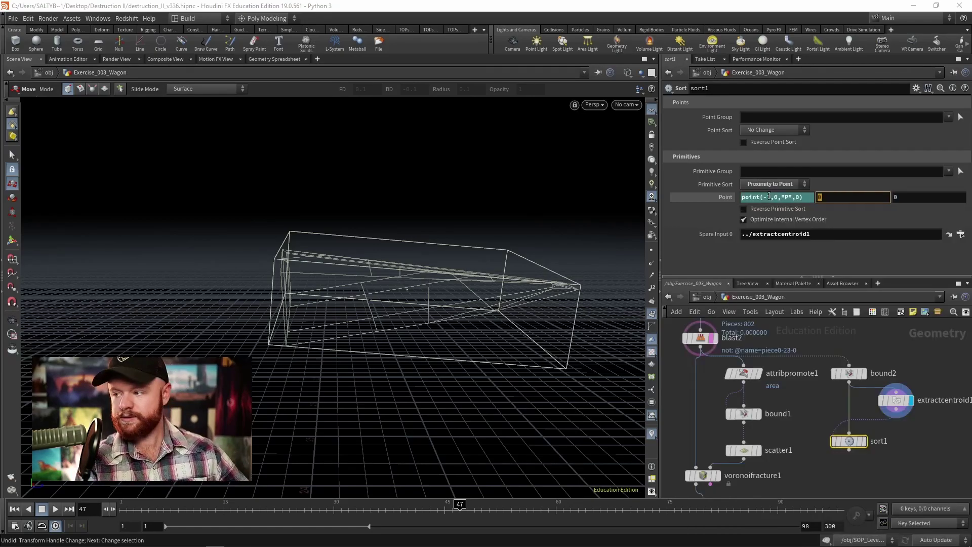
key(ctrl+v)
text(0))
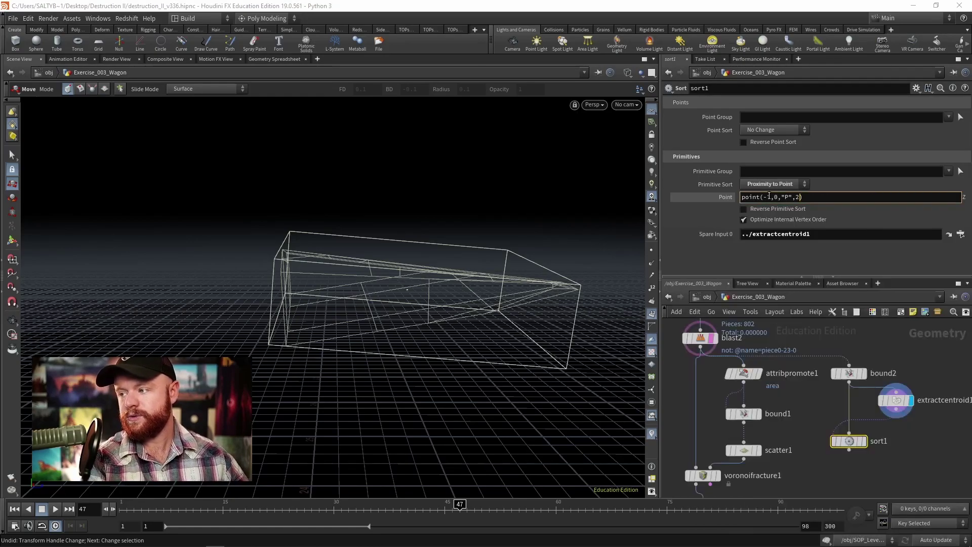
key(Return)
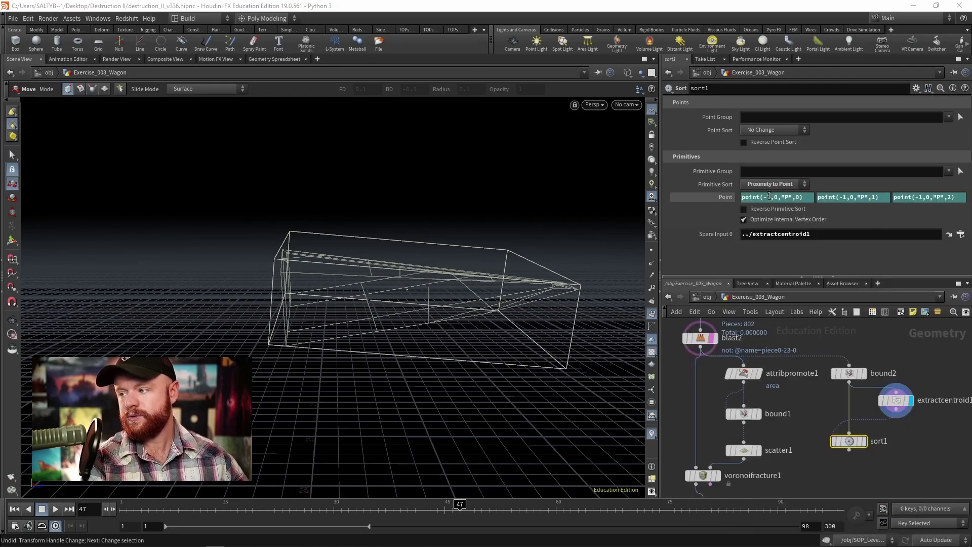
- Display sort1 and examine the numbering of the bounding box's end faces from another angle
click(864, 441)
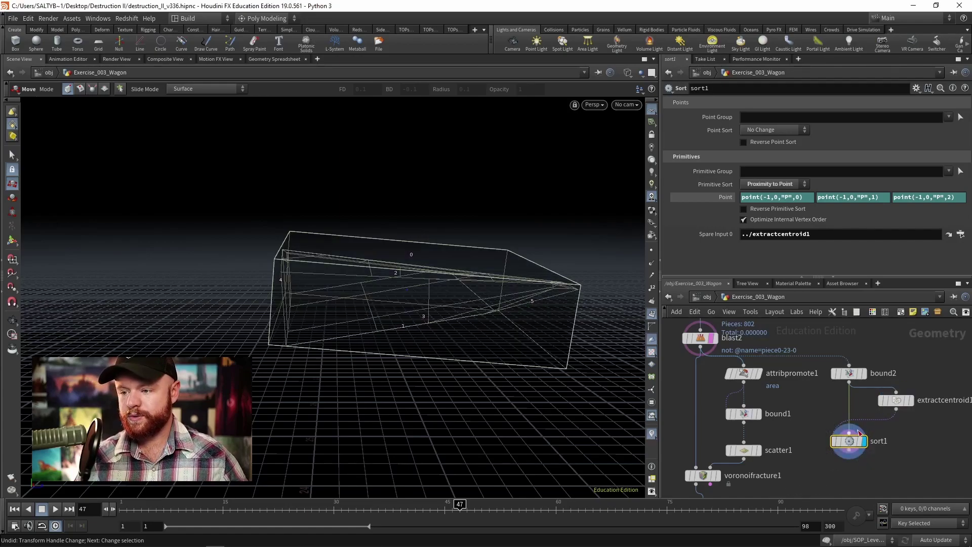
alt+drag(290, 302, 390, 340)
alt+drag(264, 336, 401, 342)
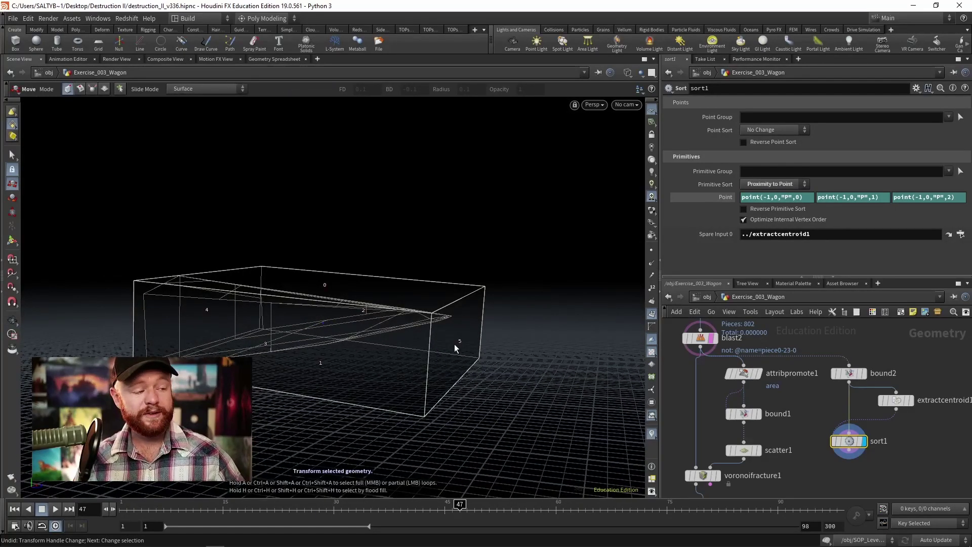
- Add a Peak node after sort1, display it, and set its Group to 5
middle_drag(877, 469, 873, 456)
drag(873, 456, 831, 436)
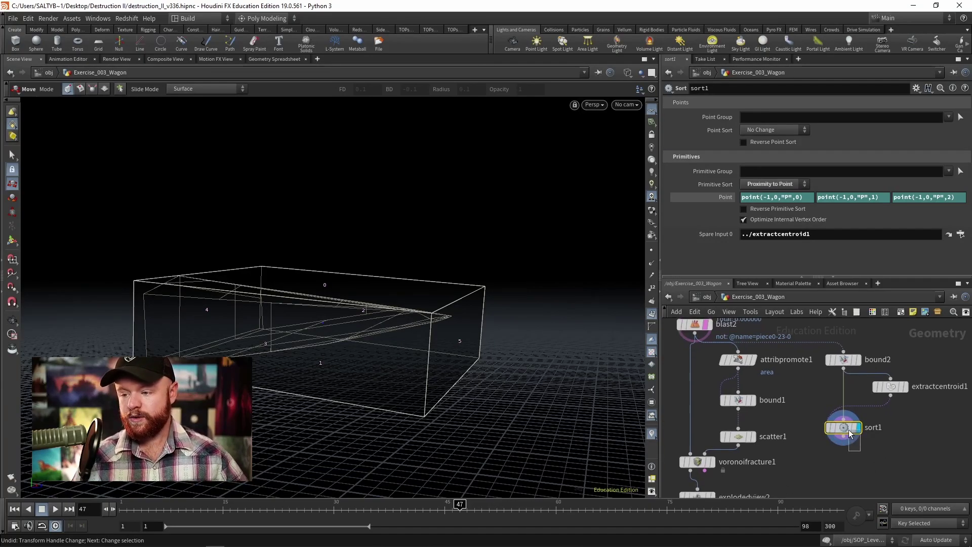
key(Tab)
text(peak)
key(Return)
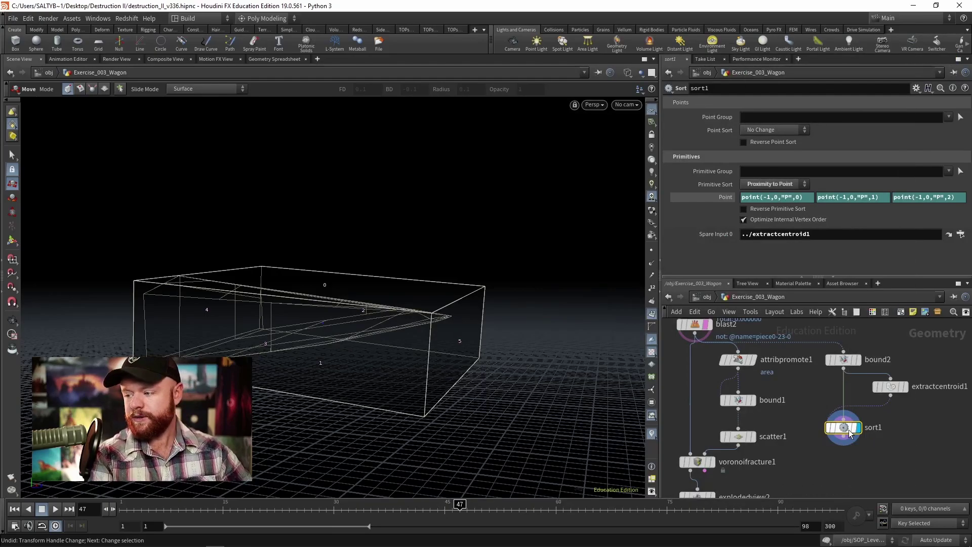
click(812, 104)
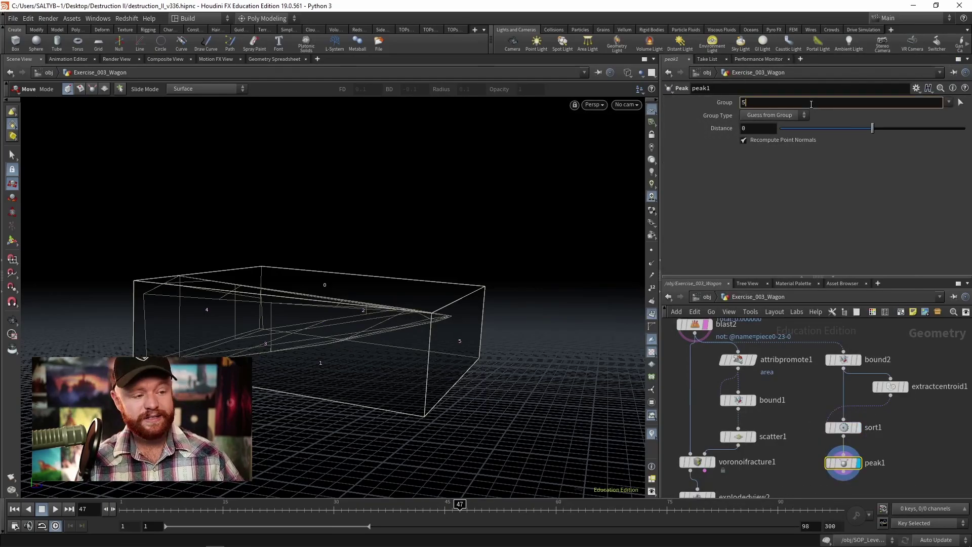
key(Return)
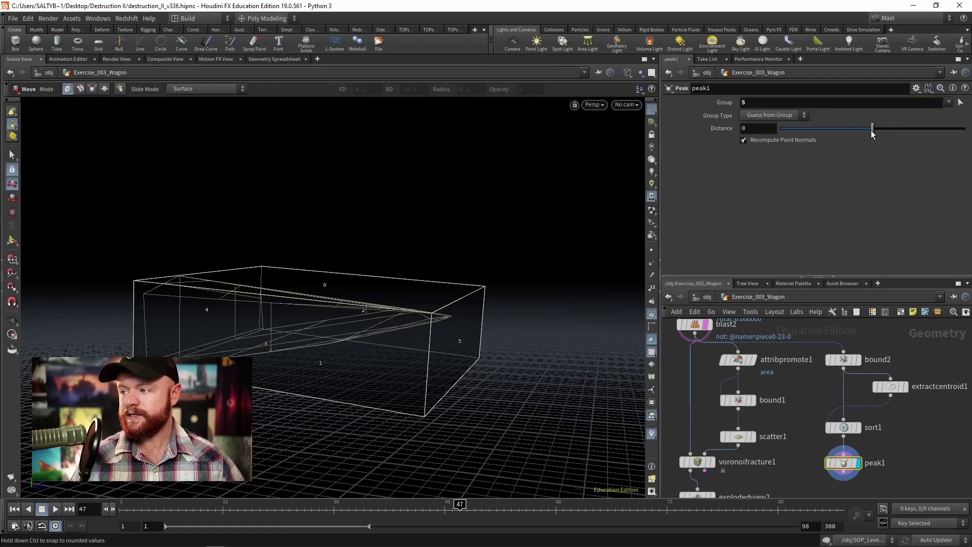
- Try shifting the grouped end face with peak1's Distance and undo the change
middle_click(721, 131)
middle_drag(720, 130, 669, 186)
key(ctrl+z)
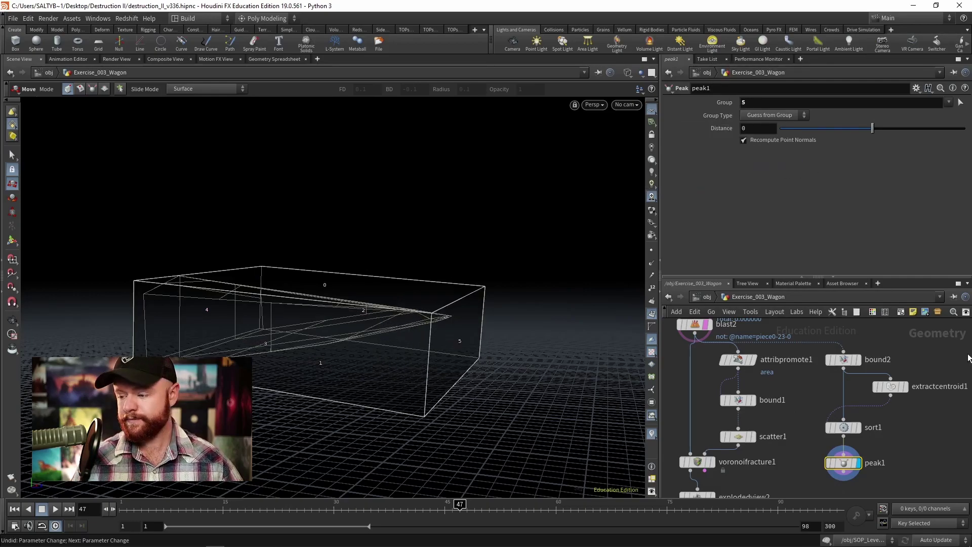
- Add a spare input to peak1 and reference attribpromote1 in it
middle_drag(773, 420, 783, 404)
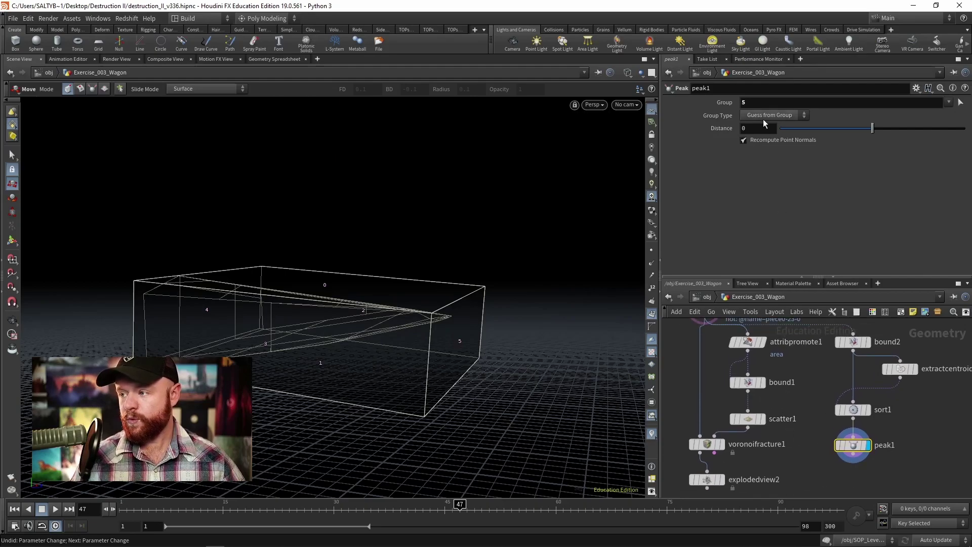
click(917, 88)
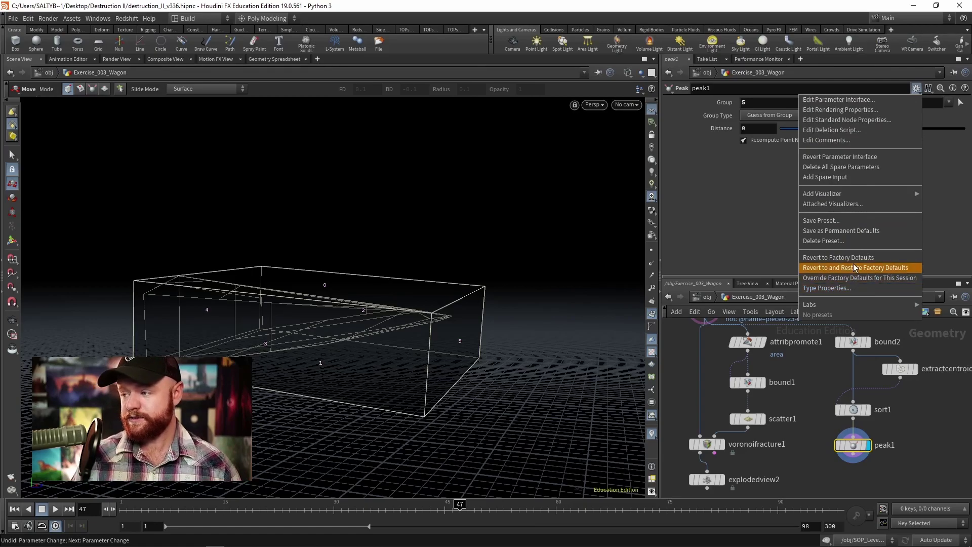
click(841, 177)
drag(757, 345, 789, 153)
- Drive peak1's Distance with the negated expression -detail(-1,"area",0)
click(764, 127)
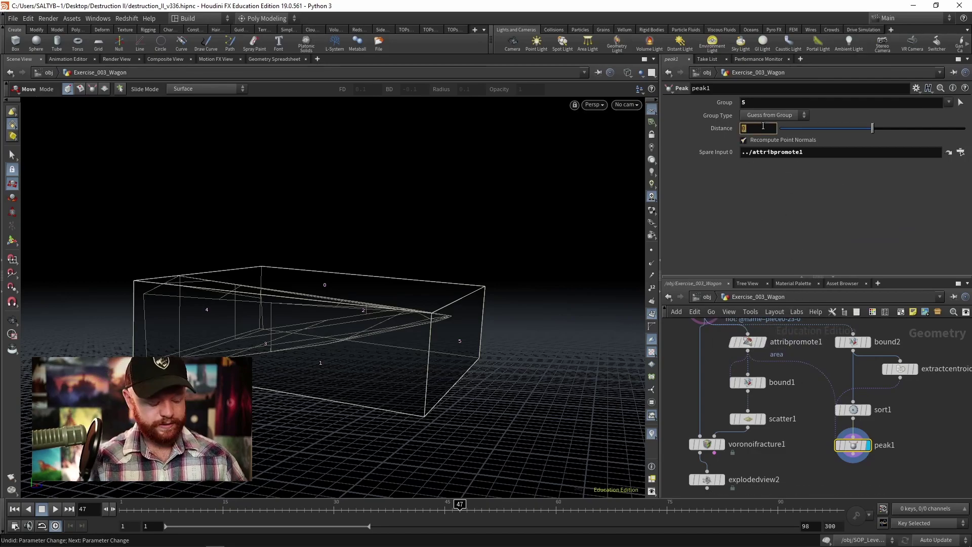
text(detail)
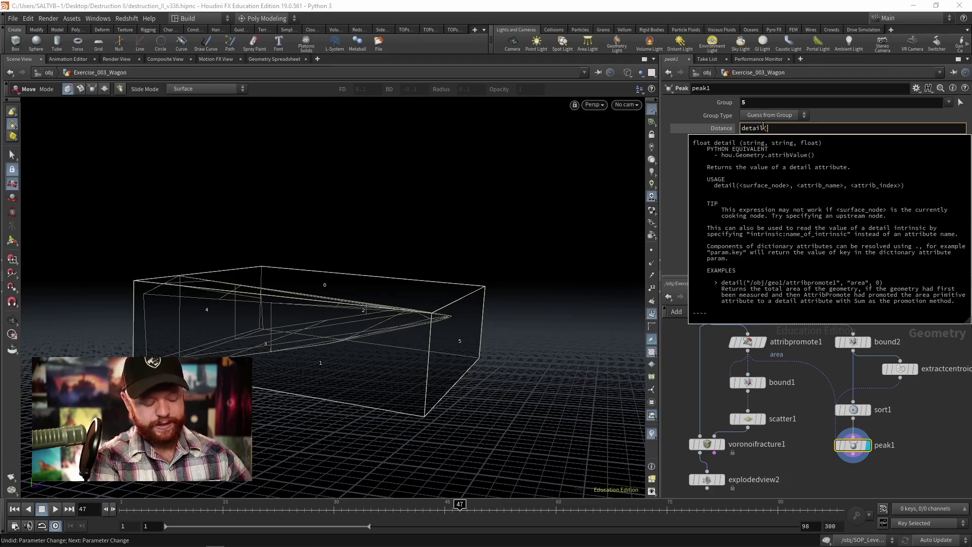
text((-1,"area")
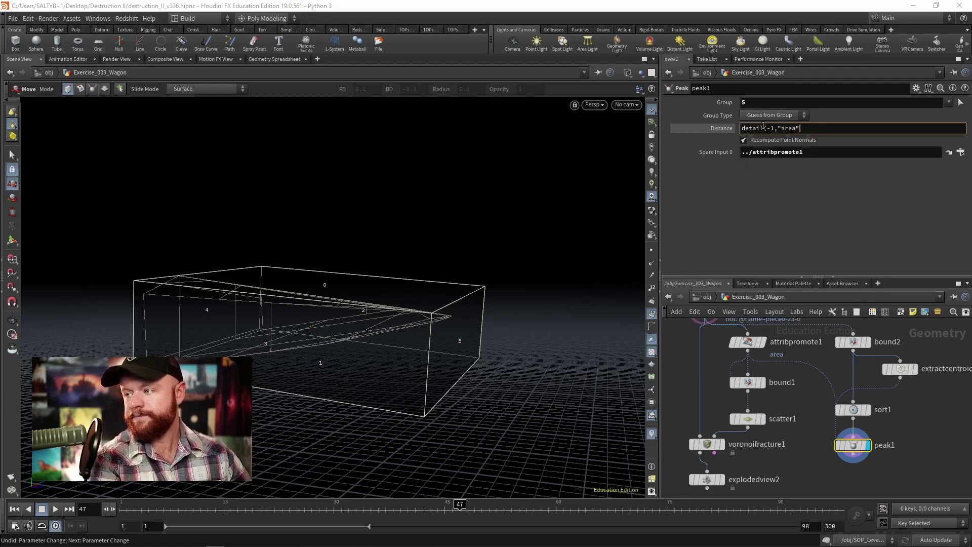
text(,0))
key(Return)
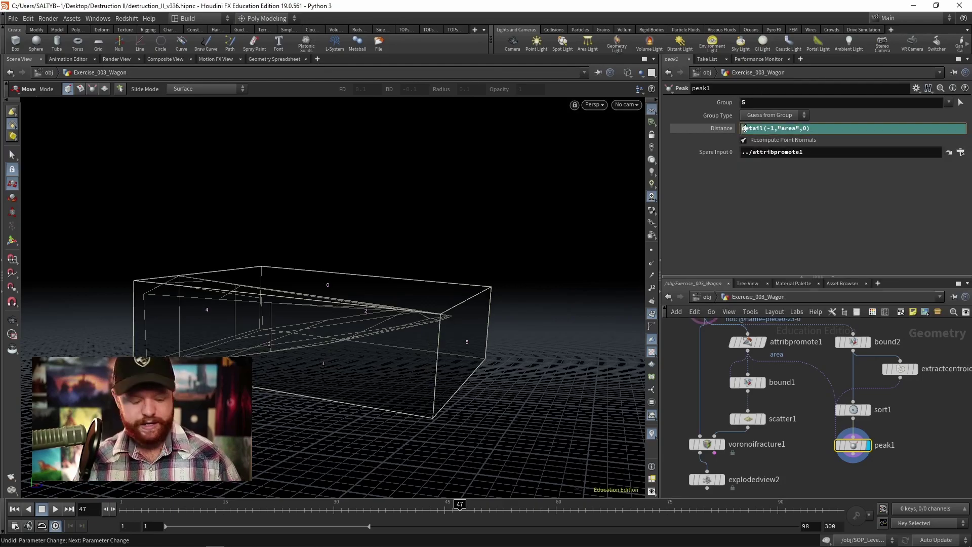
text(-)
key(Return)
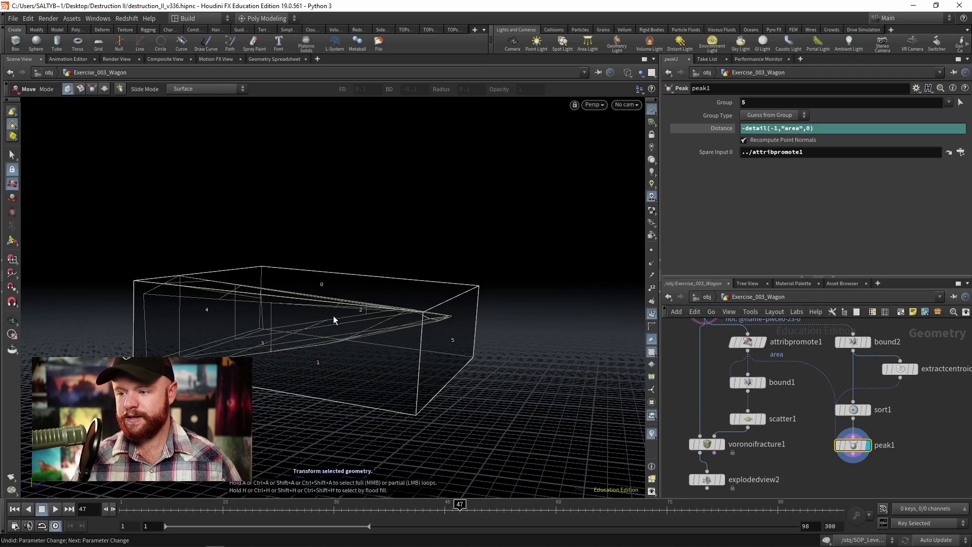
- Try multiplying peak1's Distance expression by 2 and examine the shifted end face from several angles
alt+drag(440, 297, 448, 385)
key(t)
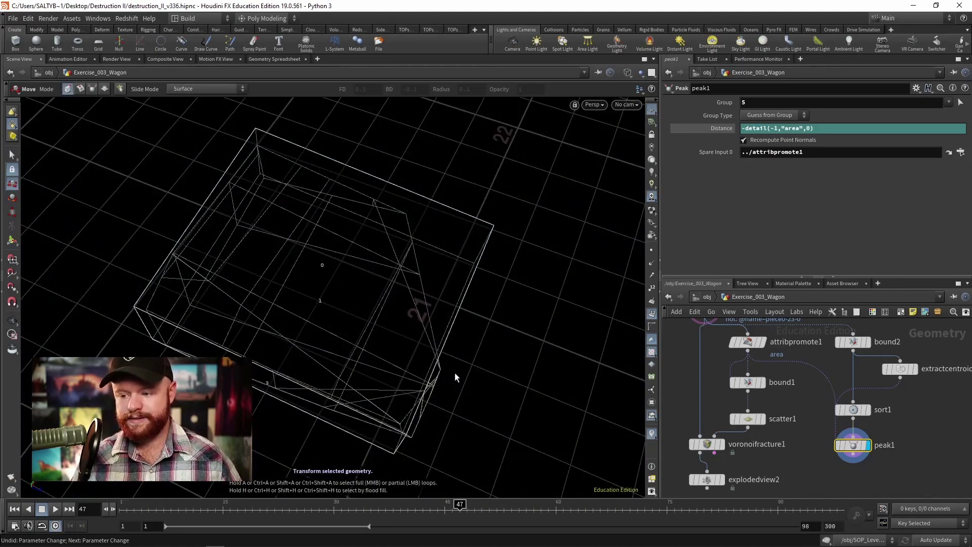
drag(446, 351, 456, 291)
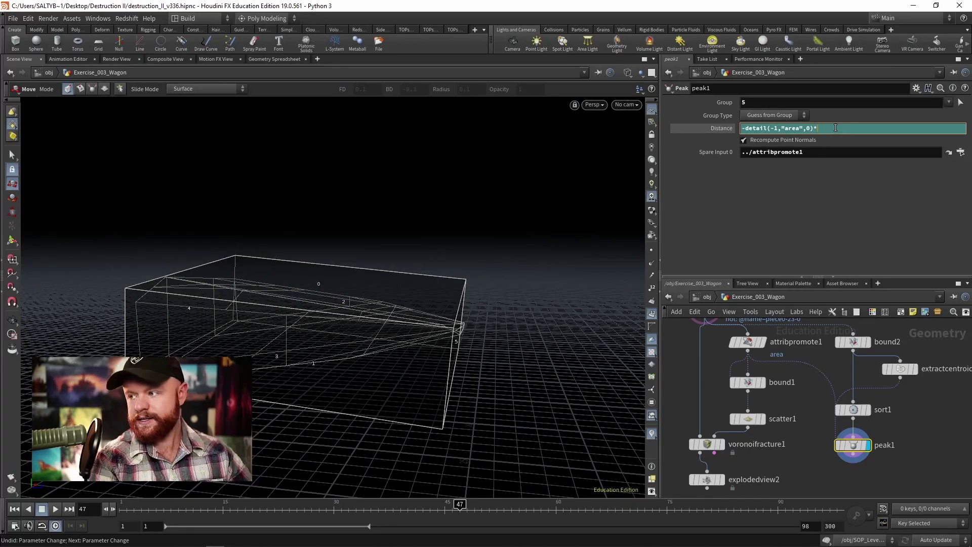
key(Return)
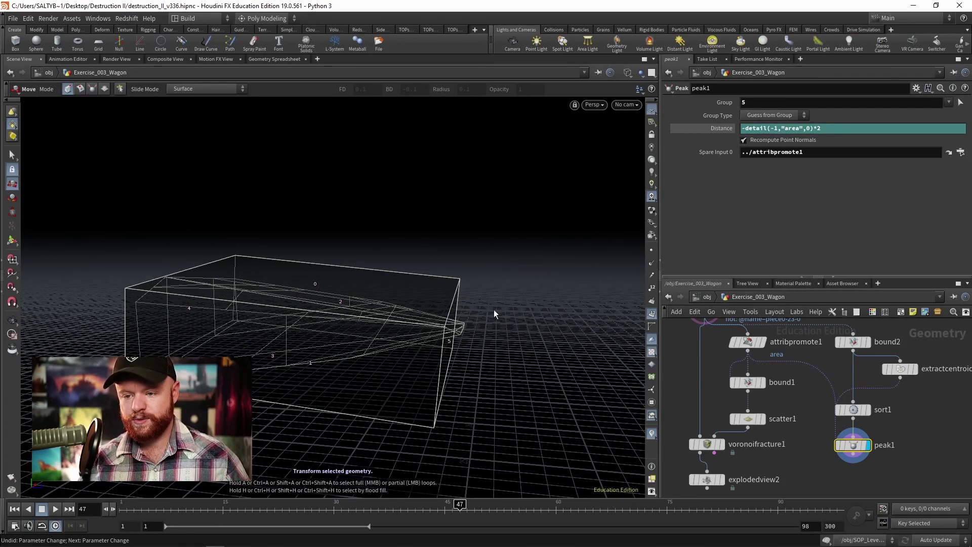
drag(430, 332, 507, 426)
- Pick shard piece0-43-1 in the viewport as blast2's group and examine how its bounding box fits
middle_drag(780, 456, 795, 494)
click(739, 439)
click(730, 389)
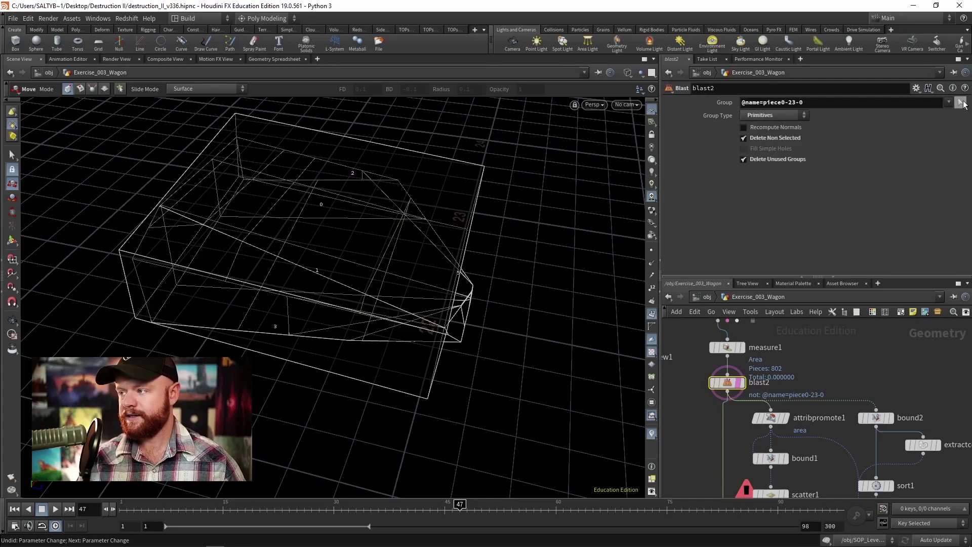
click(961, 102)
alt+drag(163, 251, 354, 306)
click(357, 205)
key(Return)
drag(359, 211, 318, 310)
alt+drag(337, 370, 373, 352)
- Display measure1 and pick shard piece0-220-4 as blast2's group, checking its tip against the bounding box
click(741, 347)
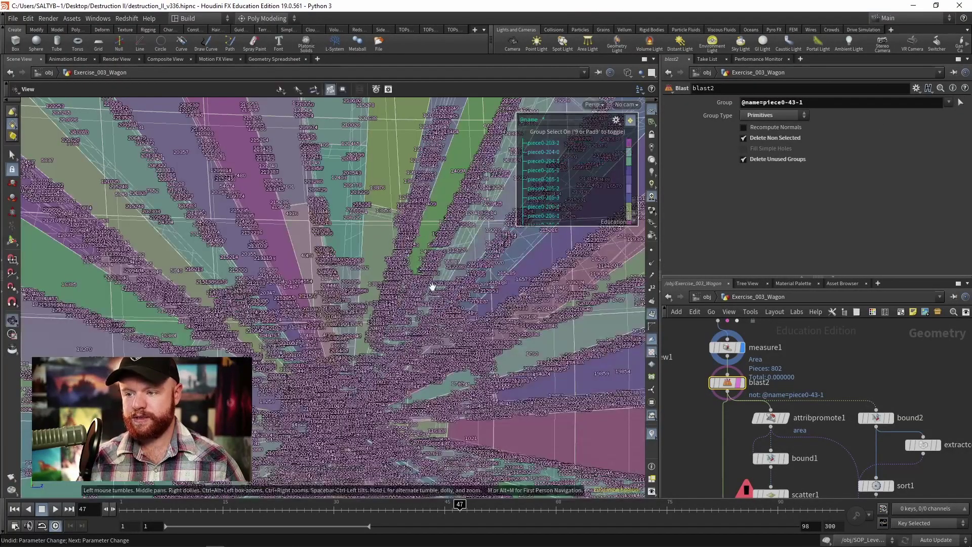
click(354, 324)
key(Return)
drag(342, 215, 439, 358)
drag(370, 316, 469, 332)
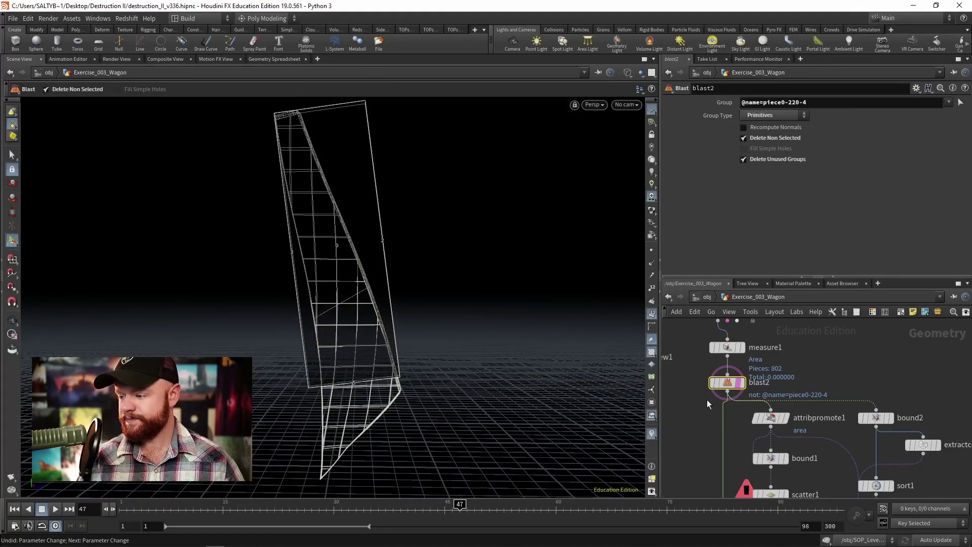
- Try a multiplier of 1 in peak1's Distance expression, and settle on -detail(-1,"area",0)*1.5
middle_drag(825, 426, 806, 388)
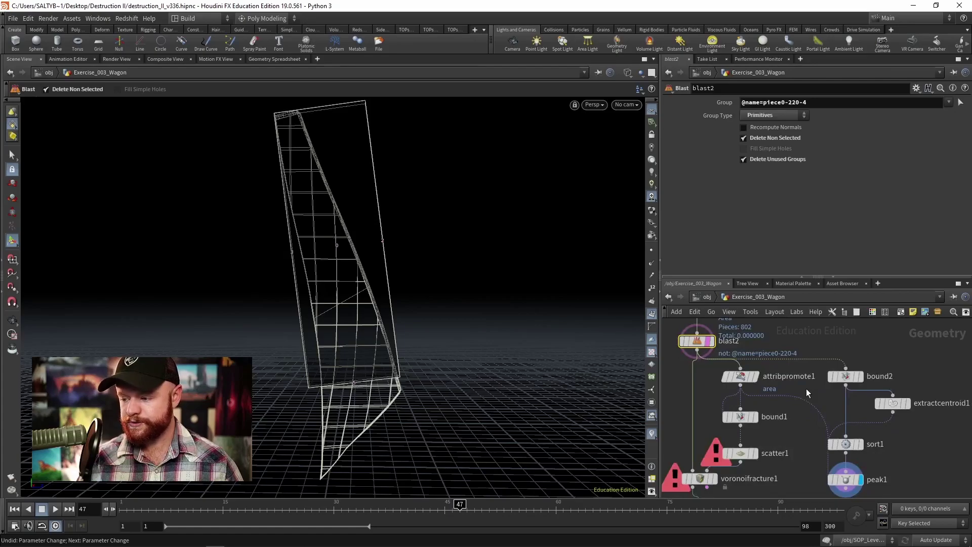
middle_drag(806, 388, 784, 337)
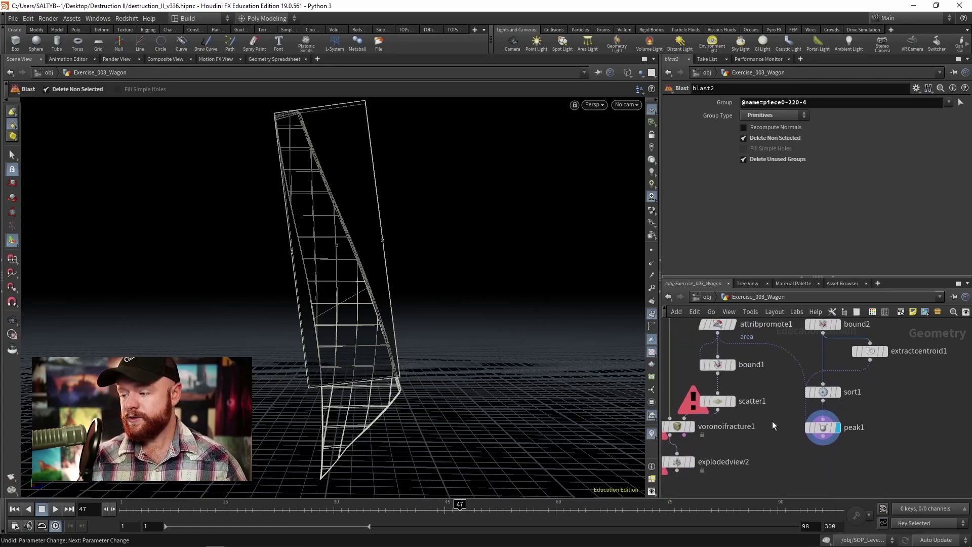
drag(815, 430, 817, 431)
click(835, 127)
key(Return)
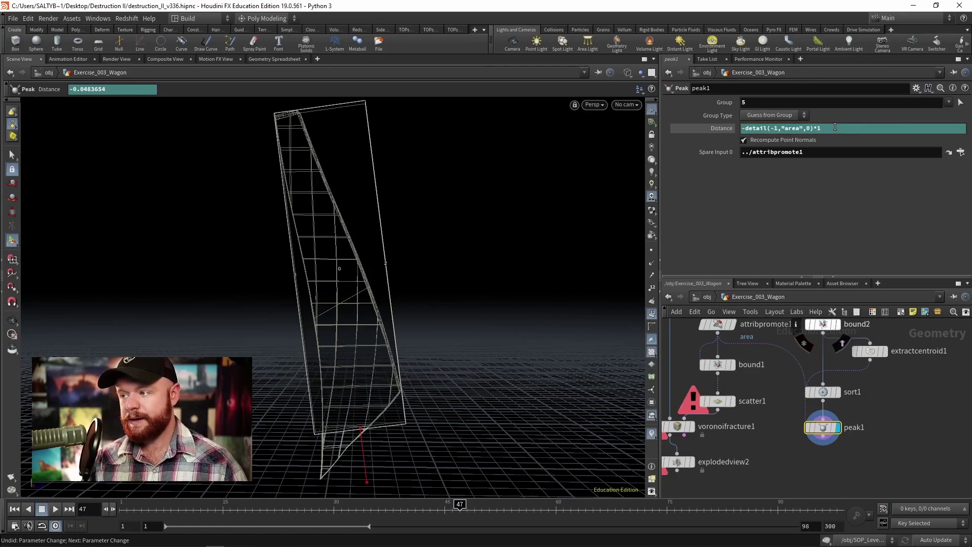
click(835, 127)
key(Return)
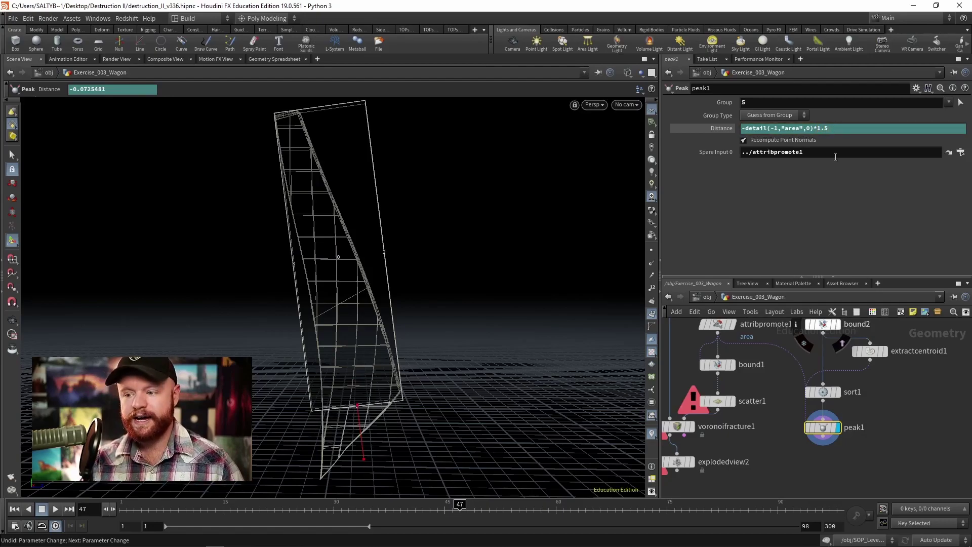
- Move bound1, scatter1 and the fracture nodes further down the network and delete bound1
scroll(798, 453, down, 5)
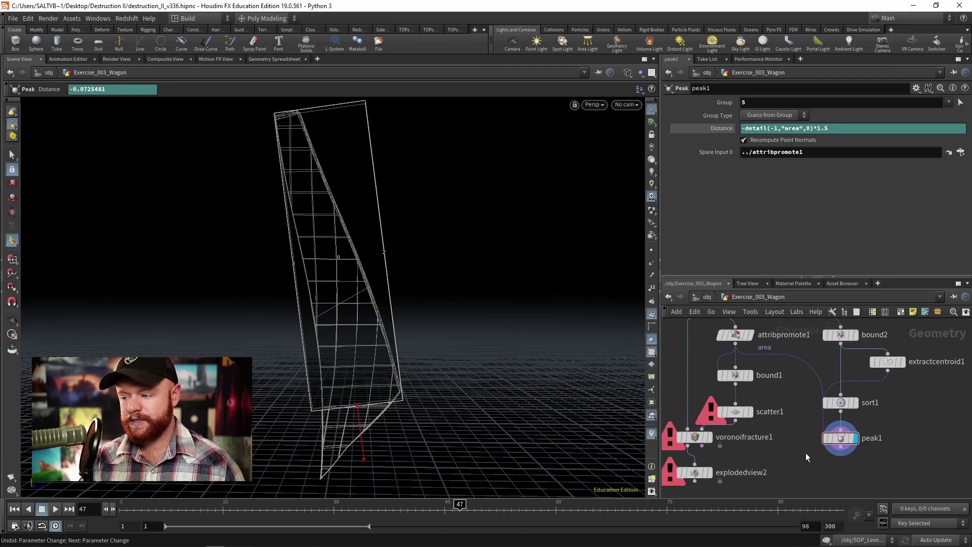
mouse_move(781, 466)
mouse_down()
mouse_move(737, 415)
mouse_move(720, 369)
mouse_move(772, 464)
mouse_up()
click(781, 416)
scroll(782, 416, up, 2)
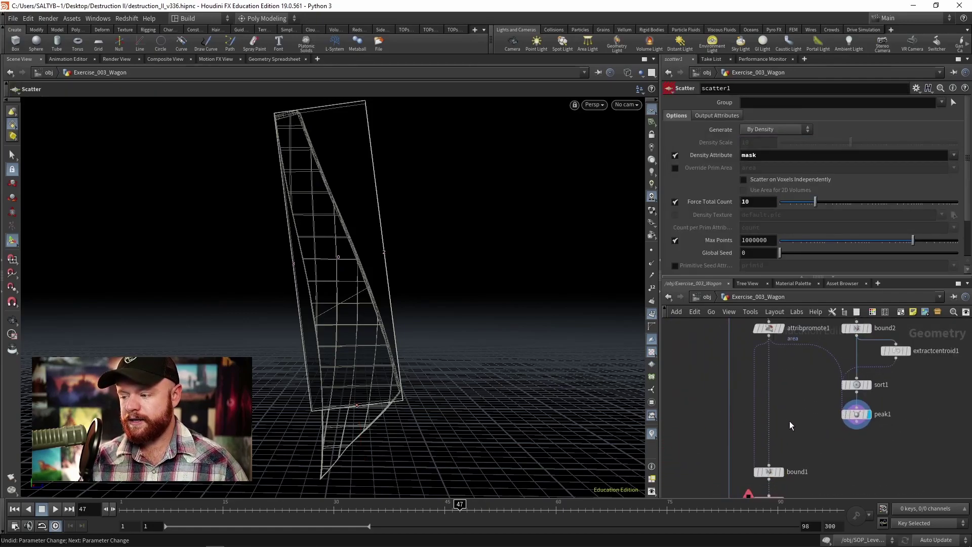
click(760, 444)
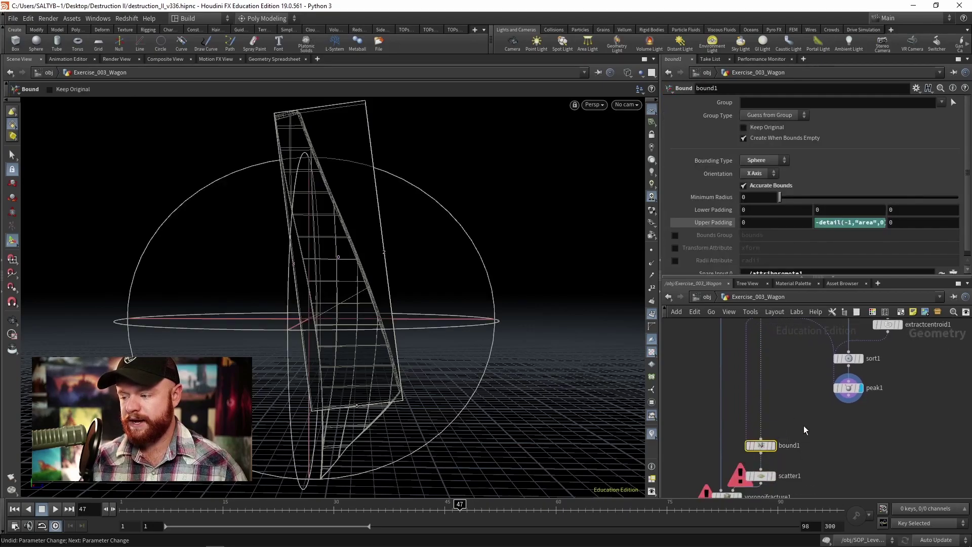
key(Delete)
- Add a Group Create node between peak1 and scatter1 in the network
key(Tab)
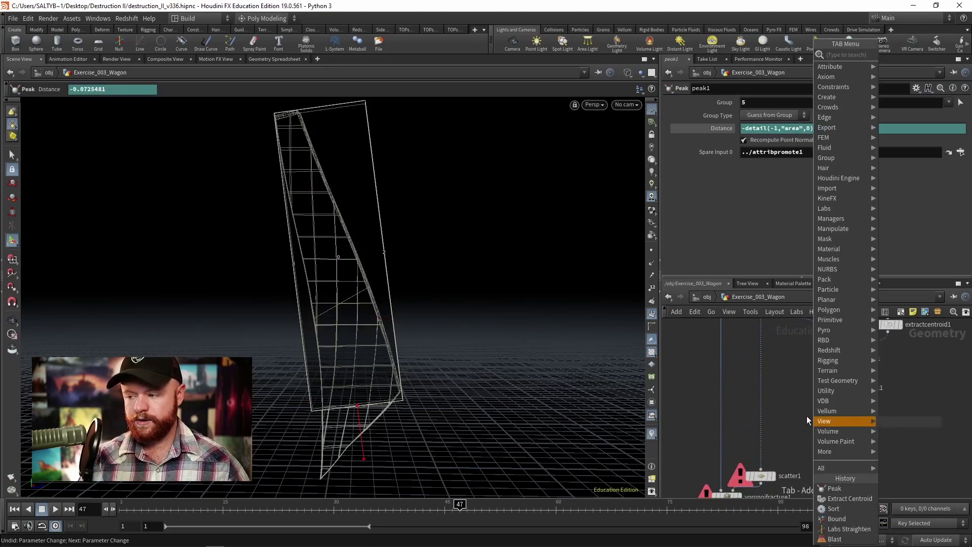
text(group)
key(Return)
click(807, 416)
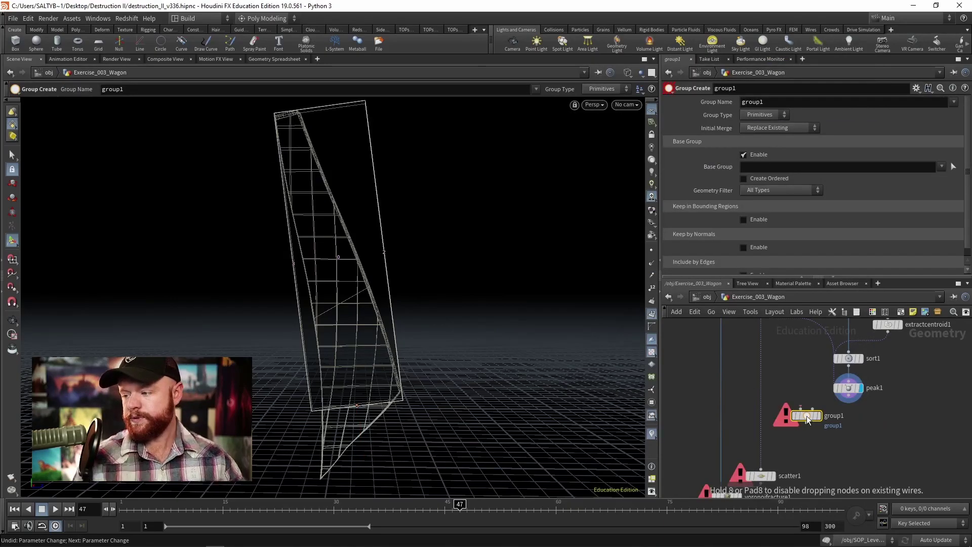
mouse_move(806, 417)
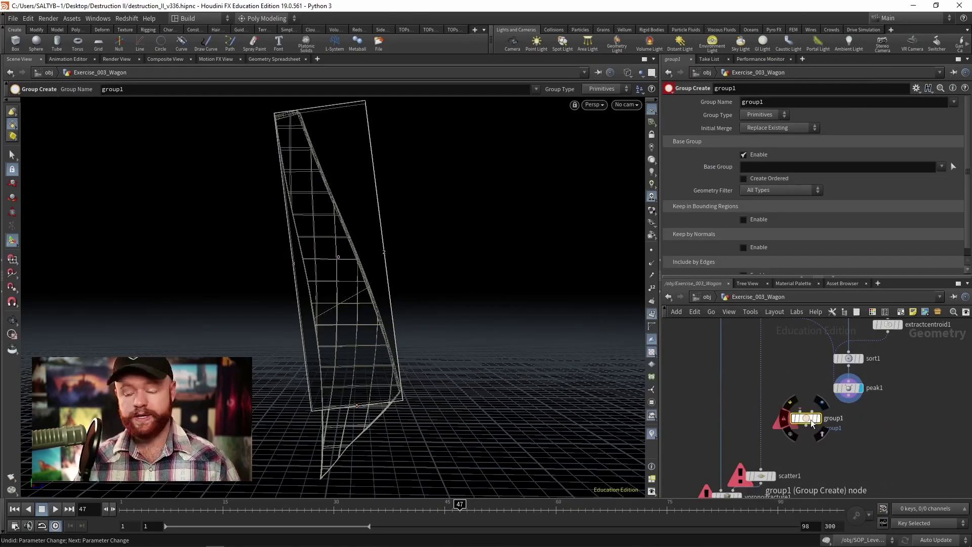
scroll(813, 393, up, 3)
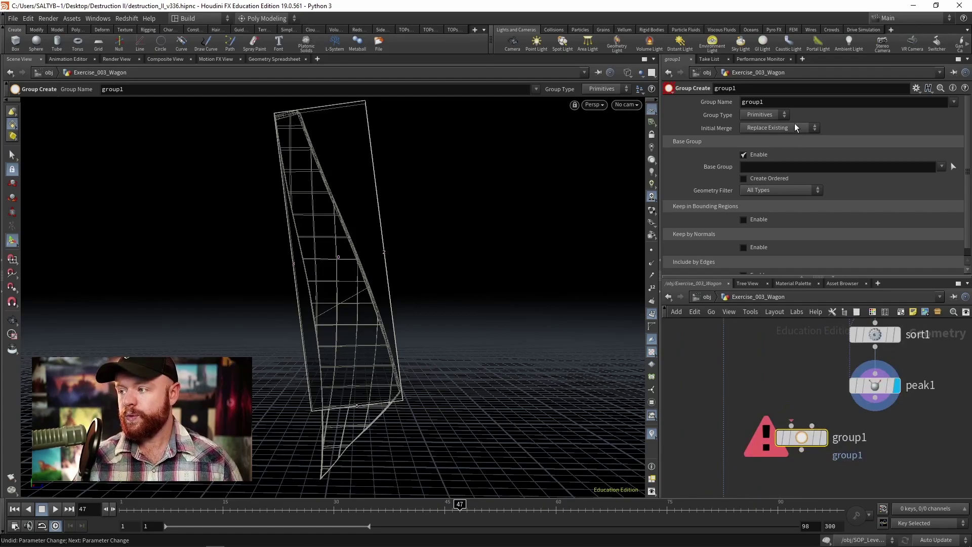
- Name group1's group scatterPnts_grp and set its Group Type to Points
double_click(796, 105)
text(scatter)
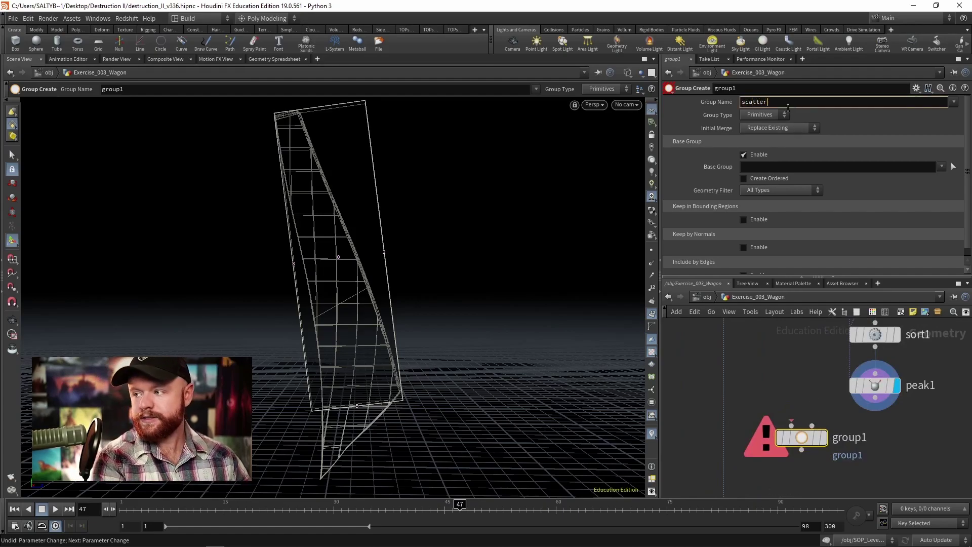
text(Pnts_grp)
key(Return)
click(756, 114)
click(747, 129)
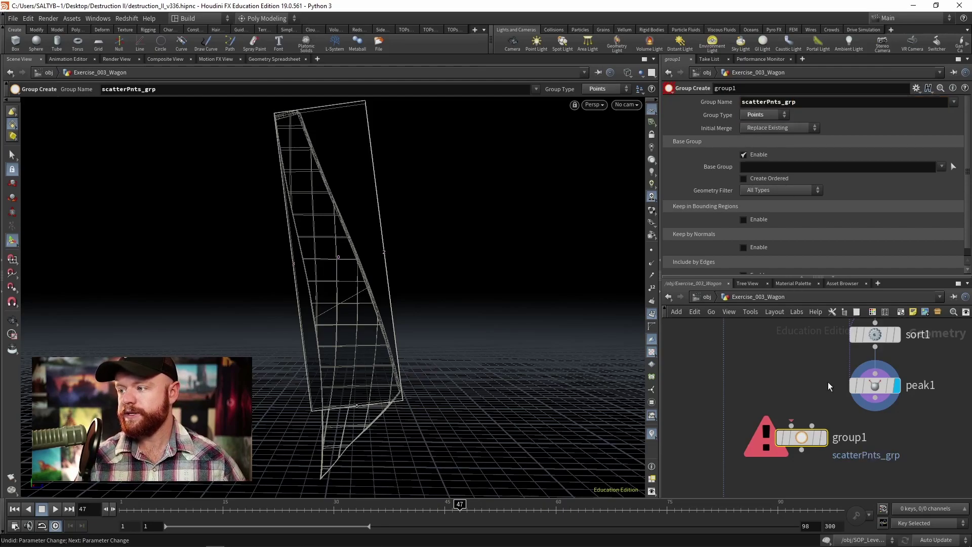
- Disable group1's Base Group and enable Keep in Bounding Regions with the Bounding Object (points or vertices only) type
click(760, 155)
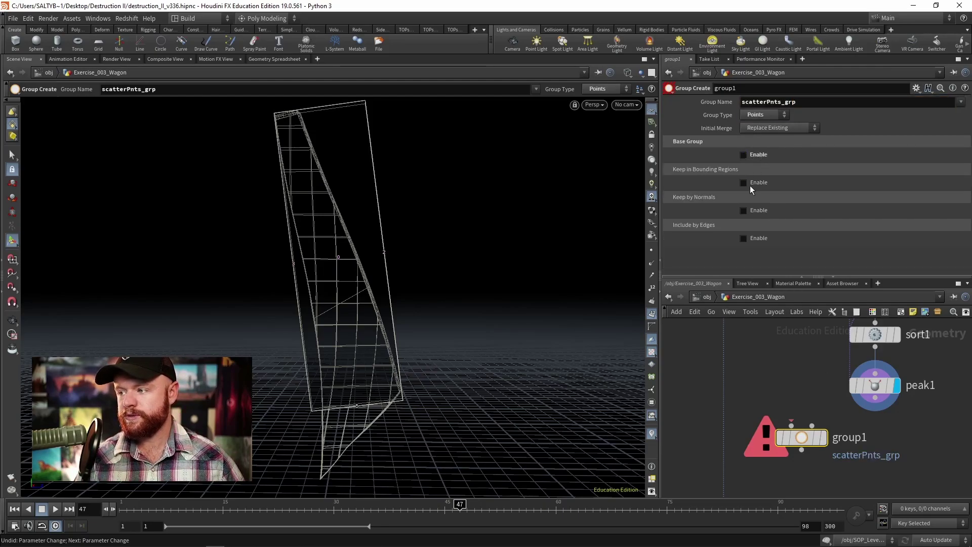
click(748, 183)
click(772, 195)
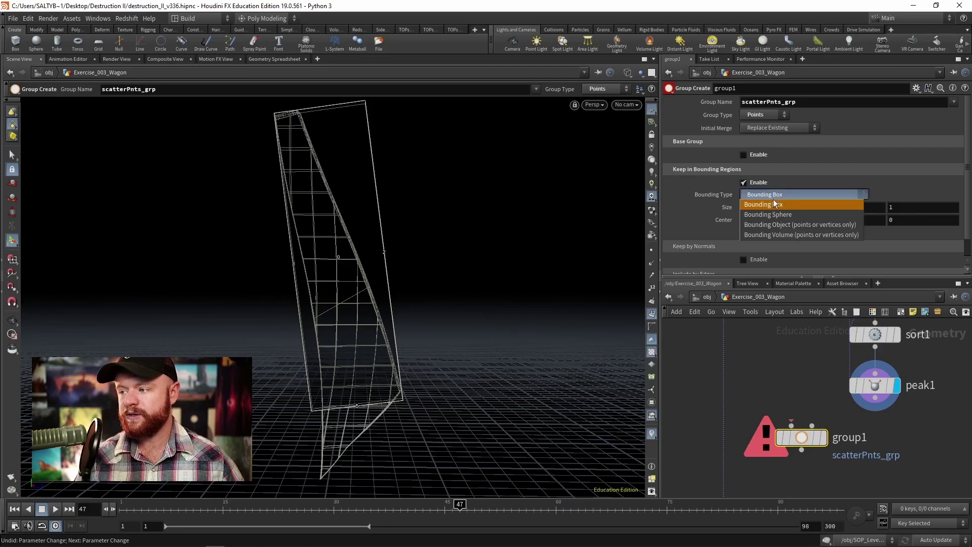
click(780, 225)
- Wire the isolated shard into group1's first input and peak1 into its second input as the bounding object
click(812, 425)
scroll(780, 434, down, 3)
middle_drag(756, 418, 737, 349)
scroll(736, 405, up, 1)
- Add an Attribute Create node directly after group1
key(Tab)
text(attr)
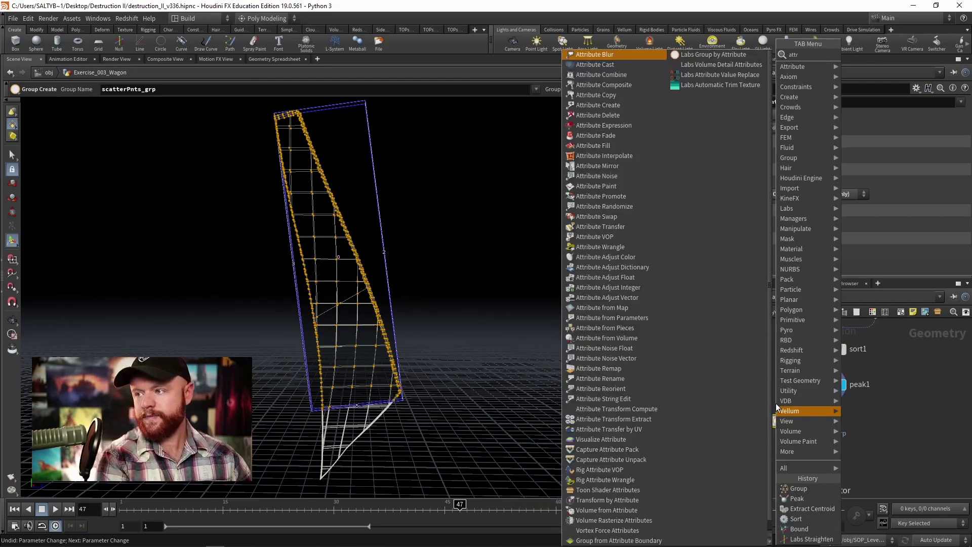
text( cr)
key(Return)
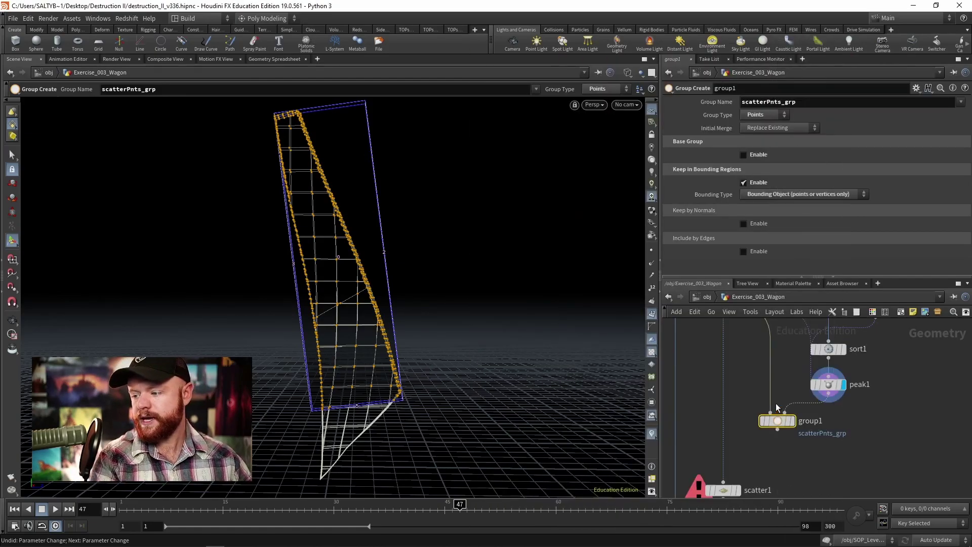
key(Return)
- Name attribcreate1's attribute mask and set its first Default value to 1
click(850, 153)
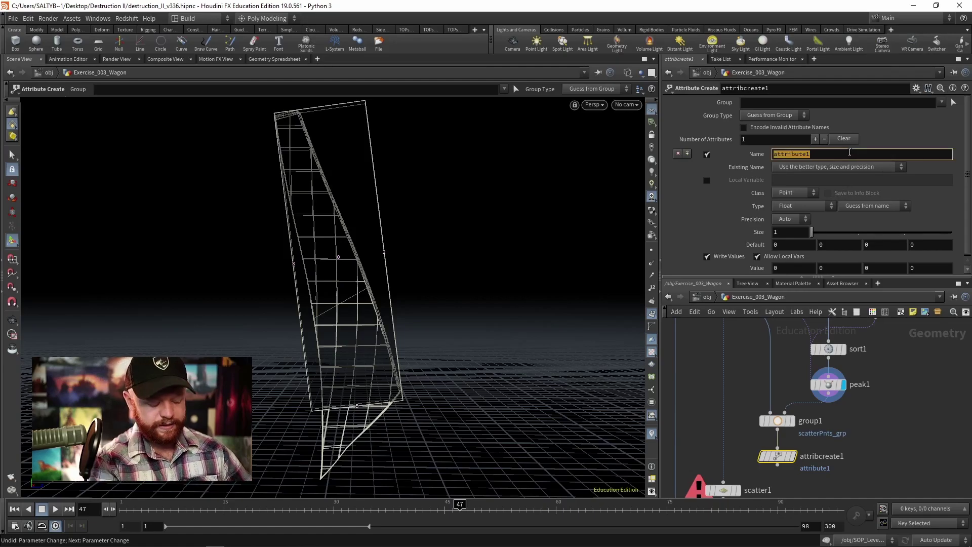
text(mask)
key(Return)
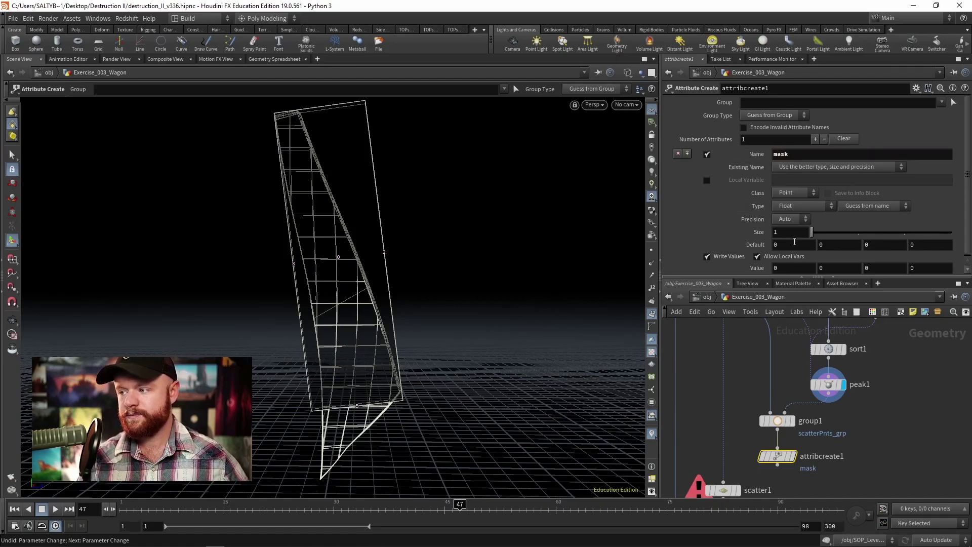
click(794, 243)
text(1)
key(Return)
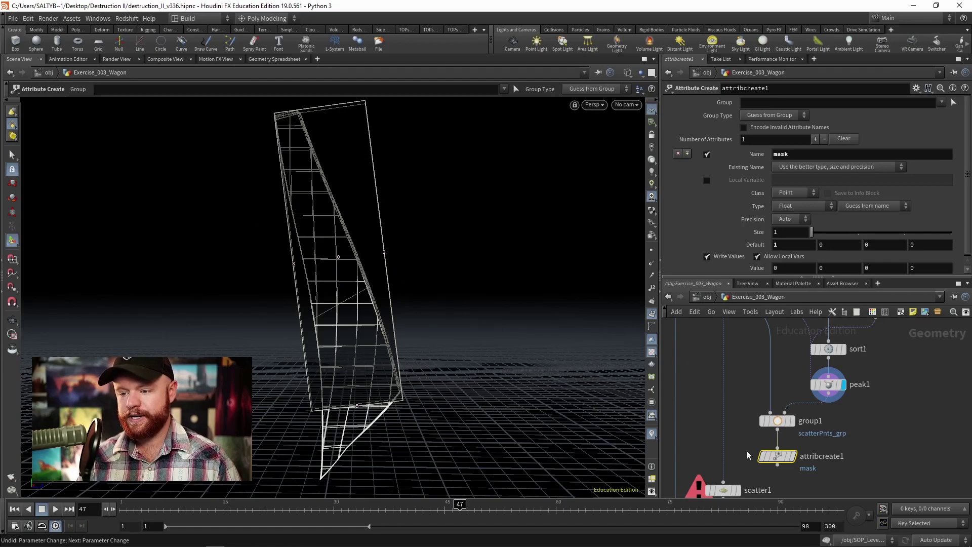
- Display attribcreate1, hide the point numbers and show the shard shaded instead of in wireframe
middle_drag(747, 453, 749, 432)
click(792, 435)
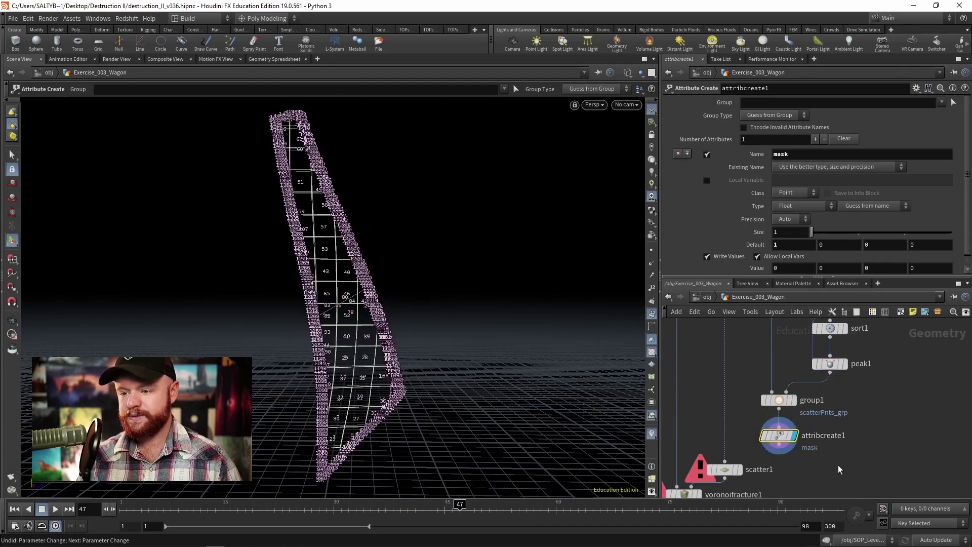
click(653, 314)
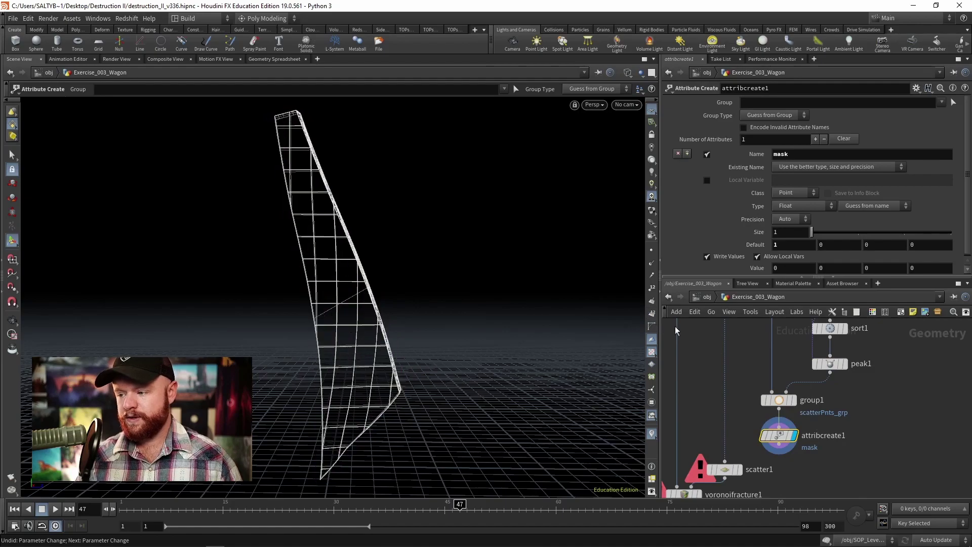
key(w)
alt+drag(462, 297, 397, 300)
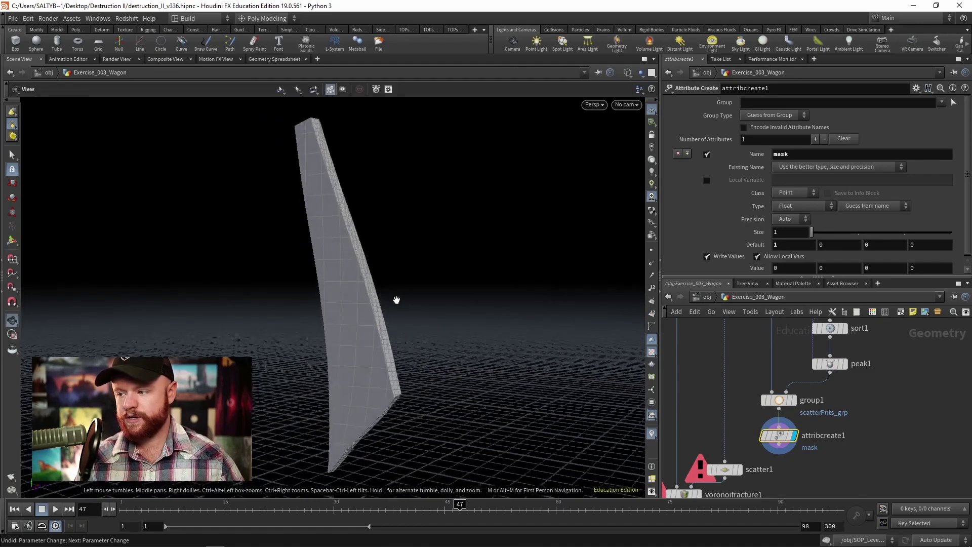
- Check that the scene's mask visualizer is enabled and inspect the shard from another angle
click(652, 434)
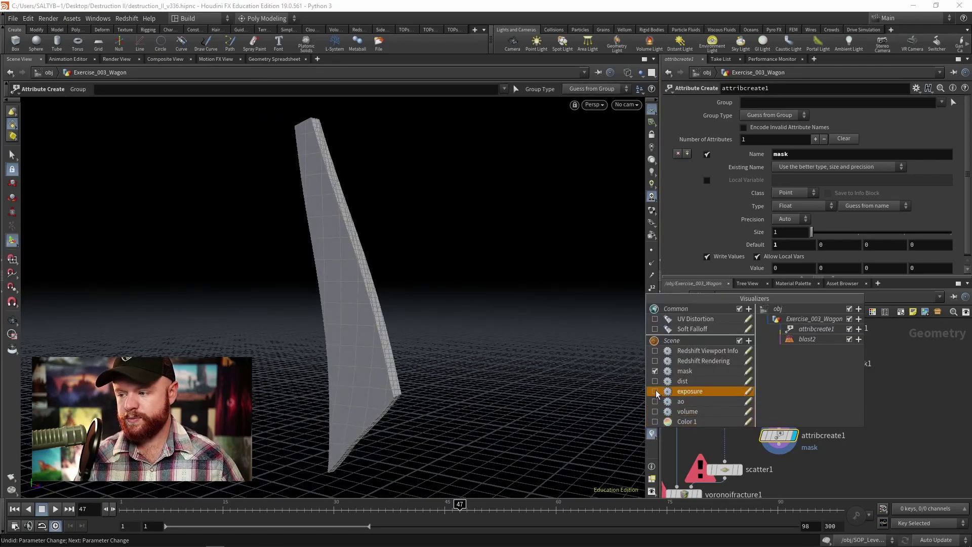
click(934, 377)
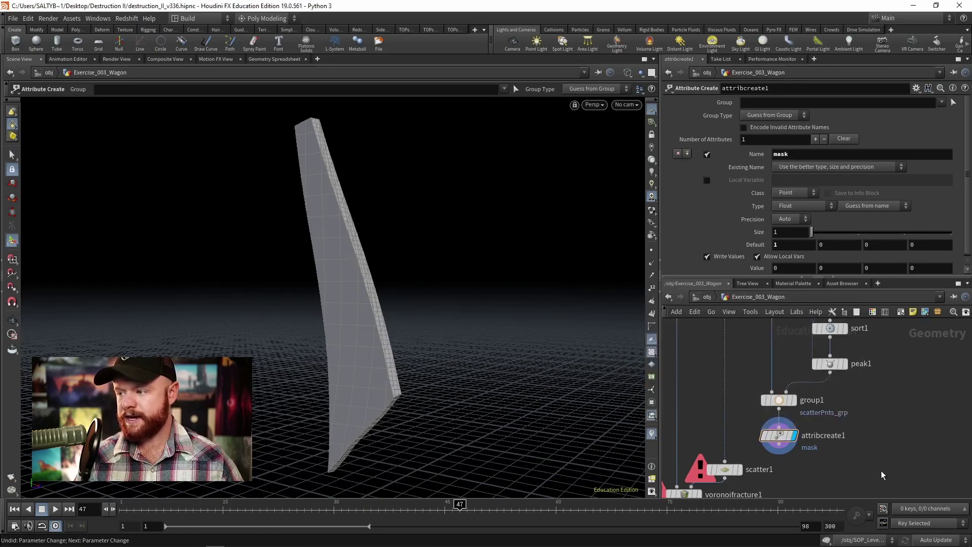
drag(865, 476, 771, 427)
key(Escape)
drag(443, 308, 368, 281)
key(Return)
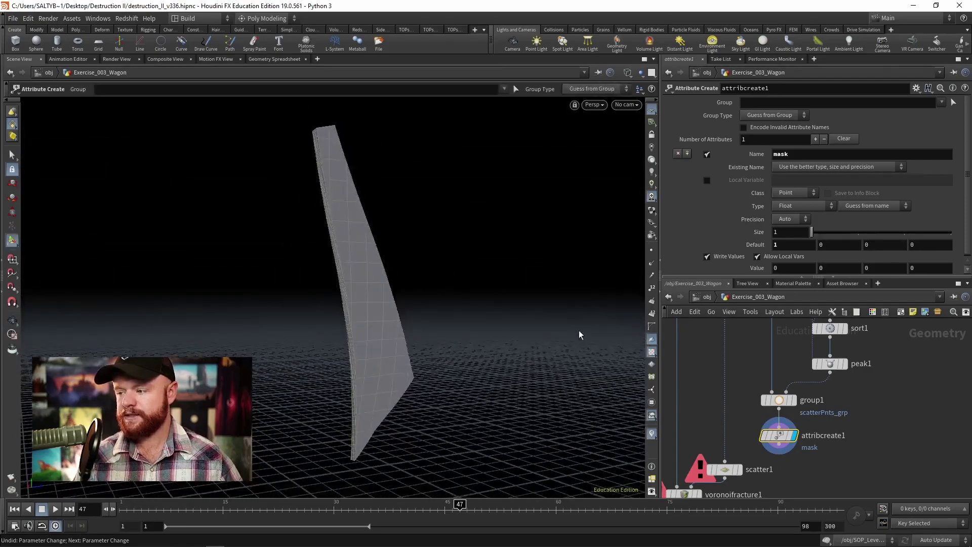
- Restrict attribcreate1 to the scatterPnts_grp group and inspect the mask coverage on the shard
click(942, 102)
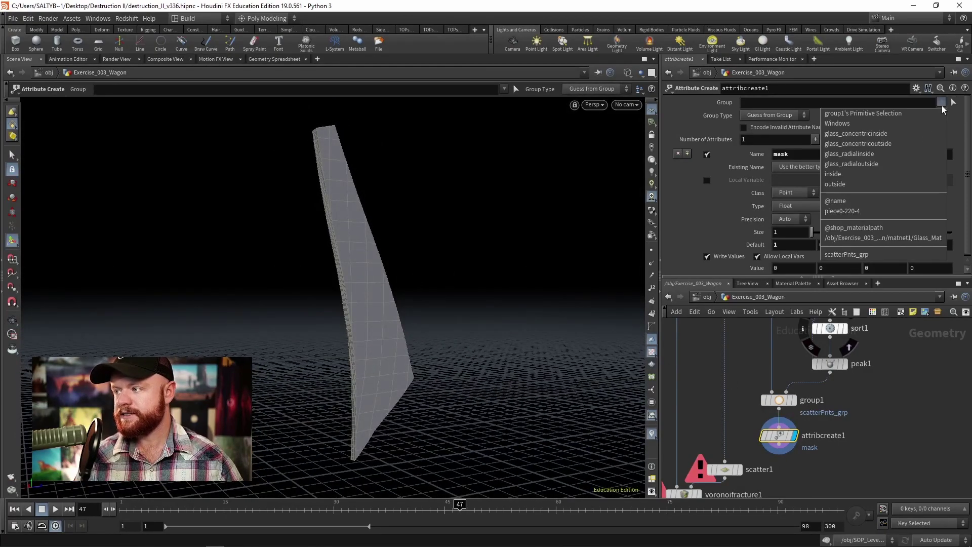
click(863, 255)
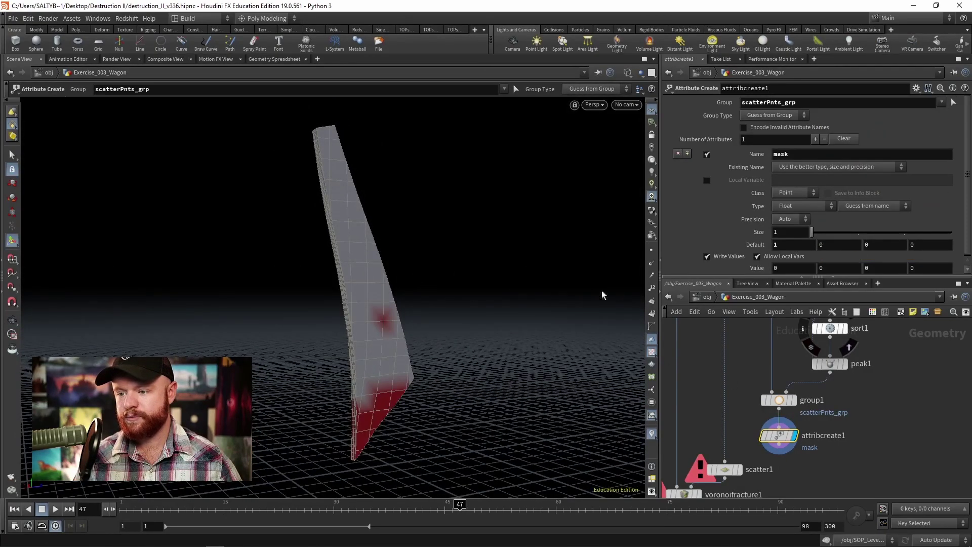
key(Escape)
drag(445, 299, 401, 340)
key(Return)
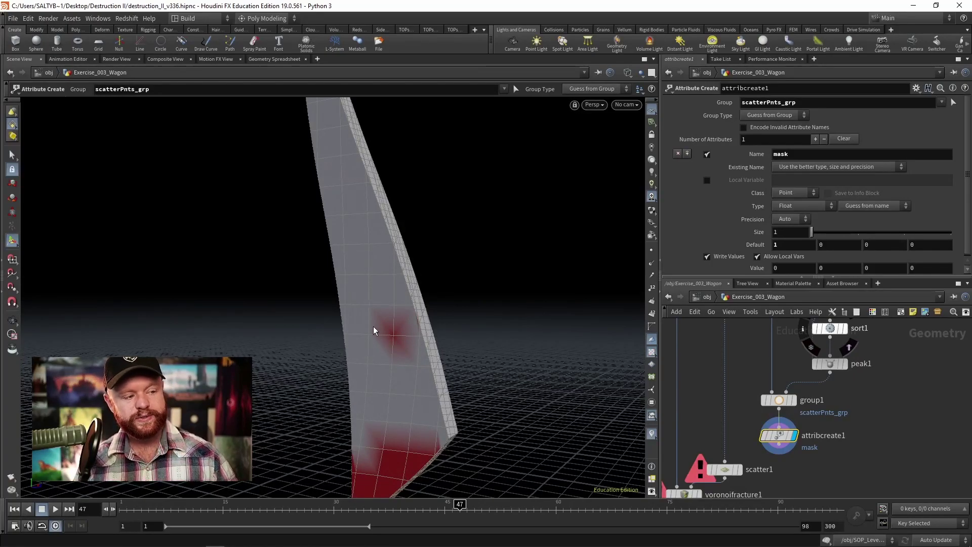
drag(390, 324, 465, 357)
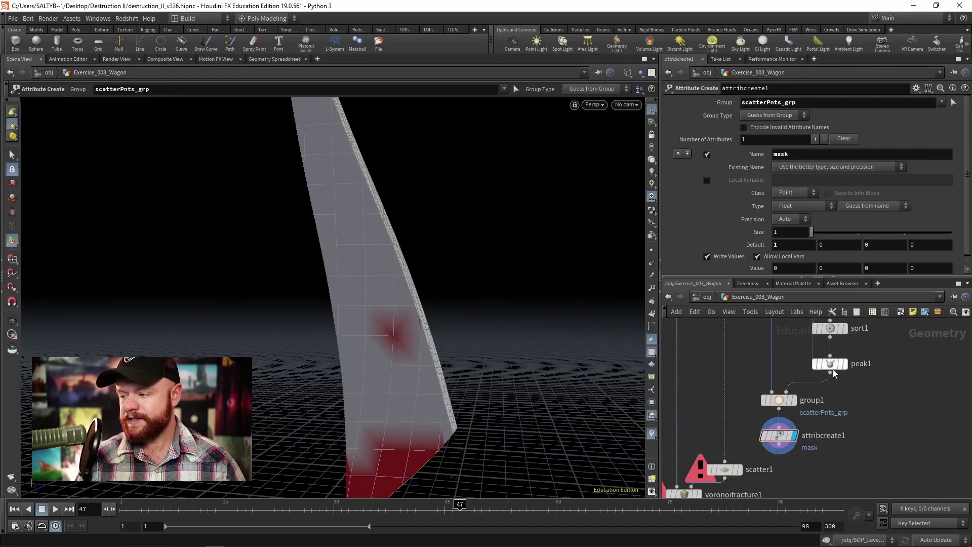
- Insert a duplicate of peak1 between peak1 and group1, and set its Group to 0-4
drag(826, 364, 835, 388)
click(767, 101)
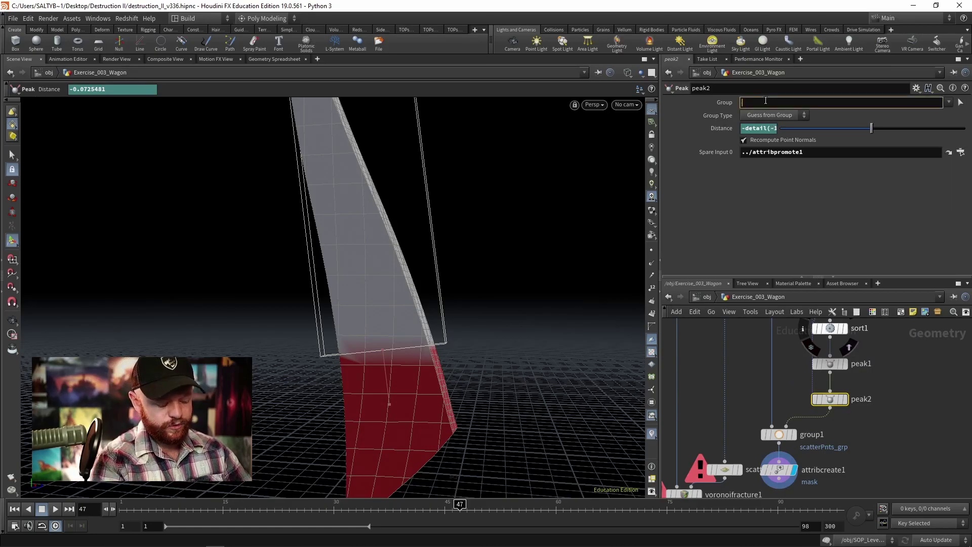
key(Return)
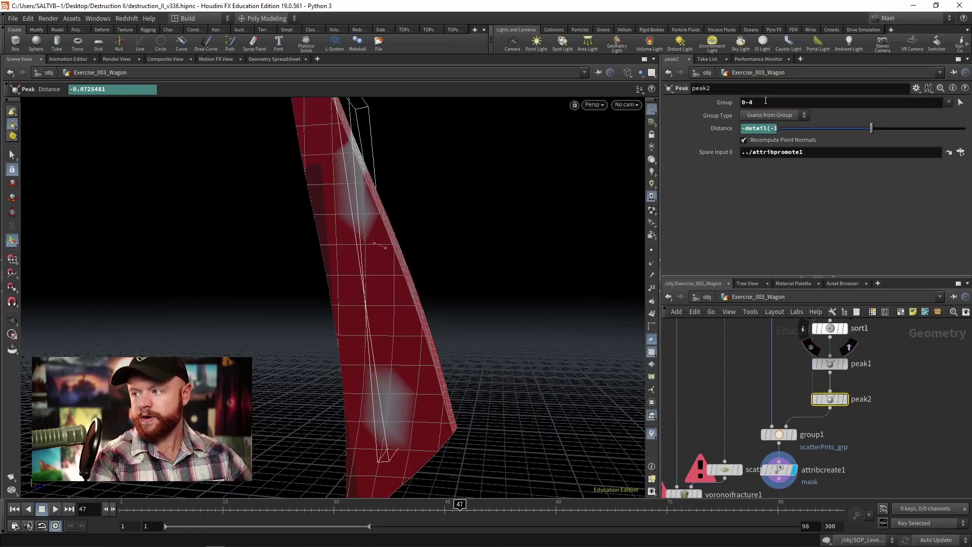
- Remove the minus sign from peak2's Distance expression so it reads detail(-1,"area",0)*1.5
click(728, 130)
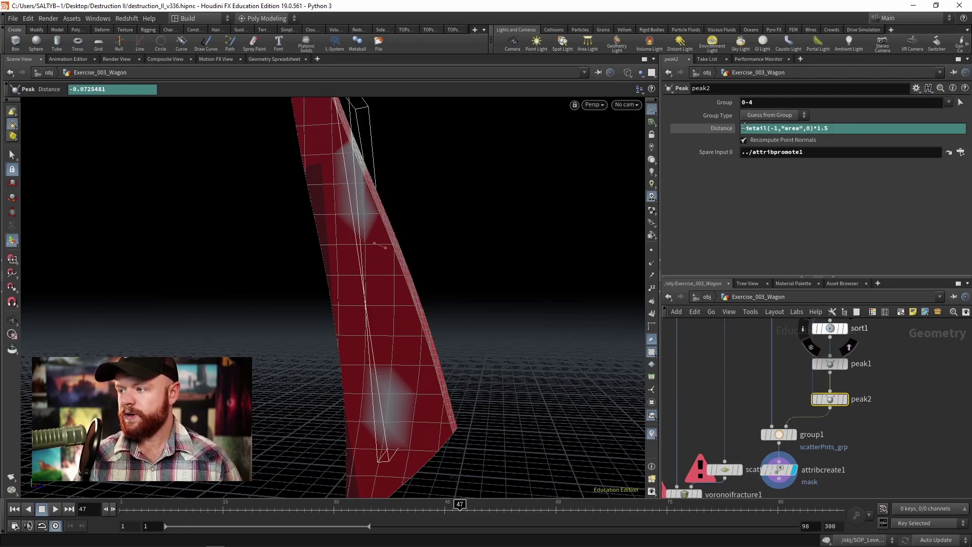
click(746, 128)
key(BackSpace)
key(Return)
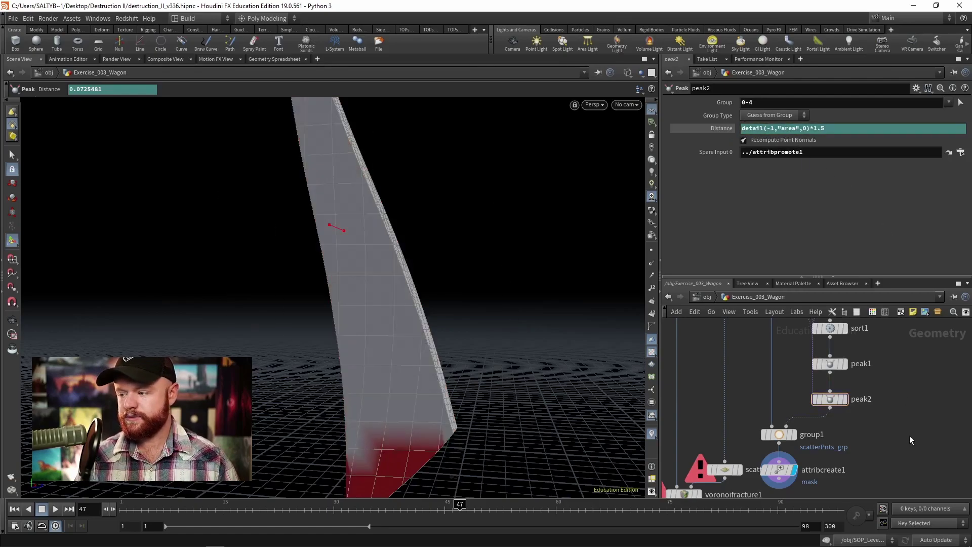
- Display peak2, group1 and attribcreate1 in turn to examine the enlarged bounding box, the grouped points and the mask
key(Escape)
drag(371, 264, 284, 283)
key(Return)
click(844, 399)
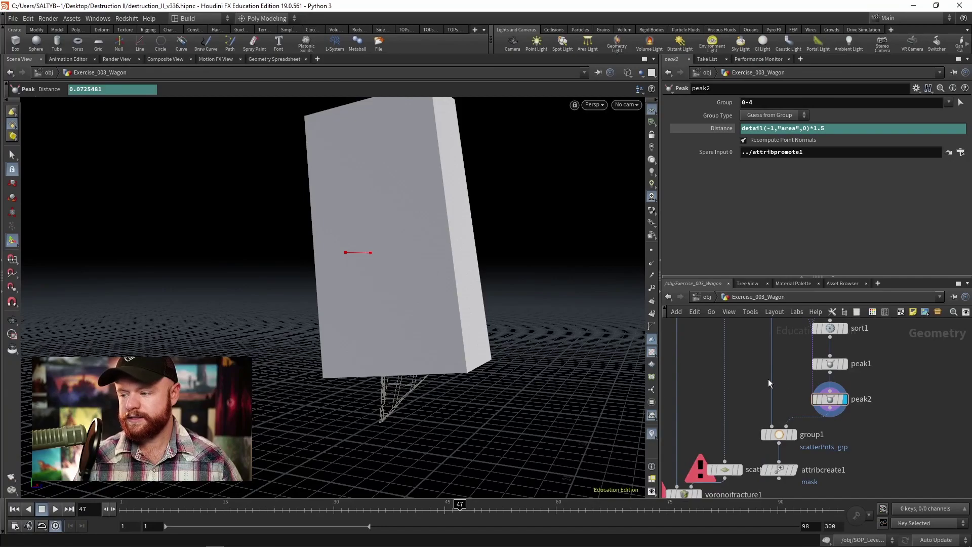
mouse_move(433, 387)
alt+mouse_down()
mouse_move(363, 369)
mouse_move(423, 373)
alt+mouse_up()
middle_drag(801, 460, 822, 426)
click(817, 404)
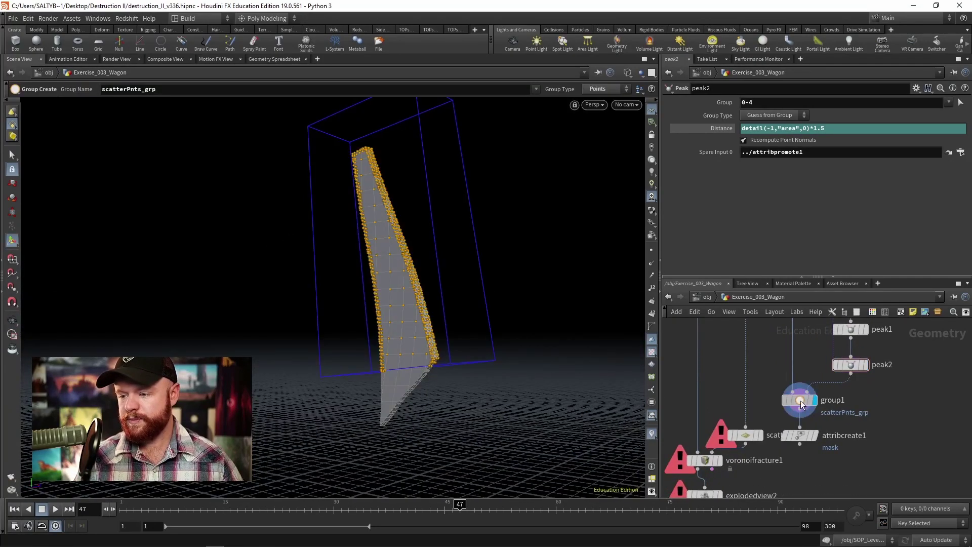
click(801, 400)
click(815, 436)
click(800, 436)
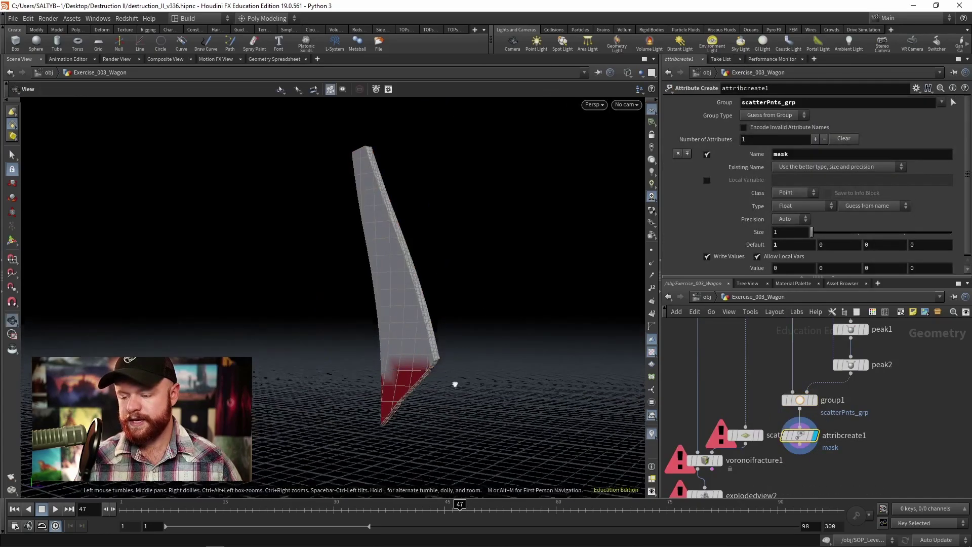
- Wire attribcreate1 into scatter1 and display scatter1's points
middle_drag(786, 473, 807, 395)
drag(755, 457, 804, 409)
click(763, 427)
click(838, 403)
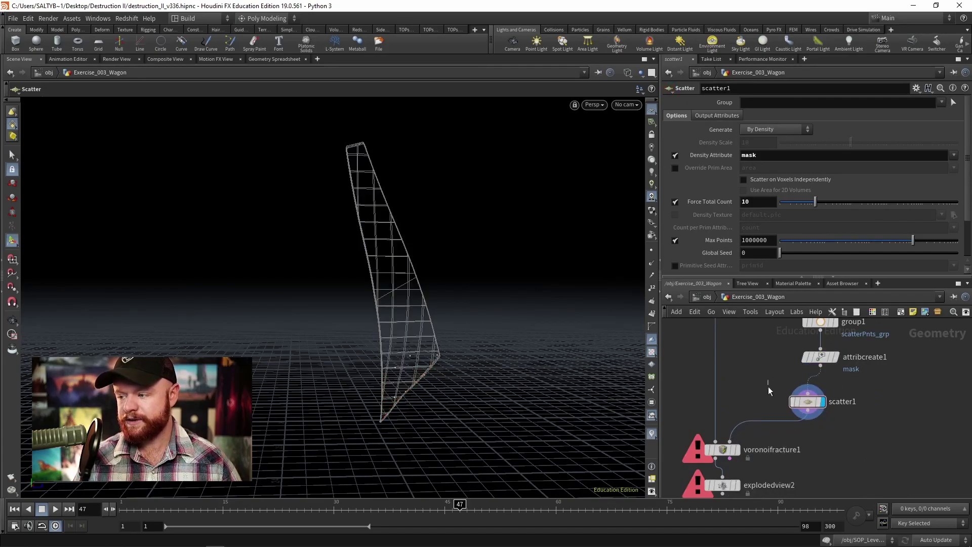
- Display explodedview2 to inspect how the shard's tip is fractured
middle_drag(859, 458, 873, 409)
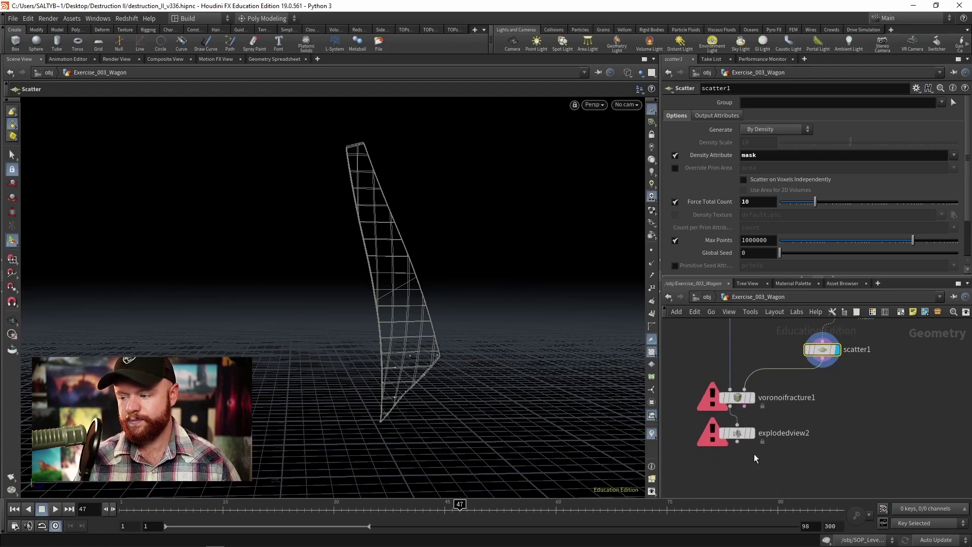
click(749, 433)
alt+drag(536, 388, 376, 261)
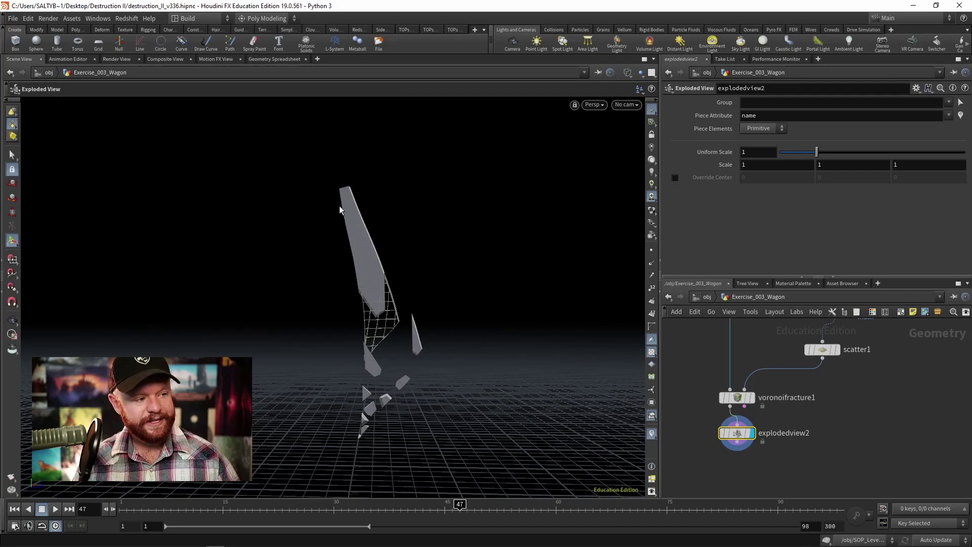
- Set peak2's Distance to (detail(-1,"area",0))*1, reusing peak1's area expression without the leading minus sign
middle_drag(799, 324, 770, 422)
middle_drag(771, 366, 755, 439)
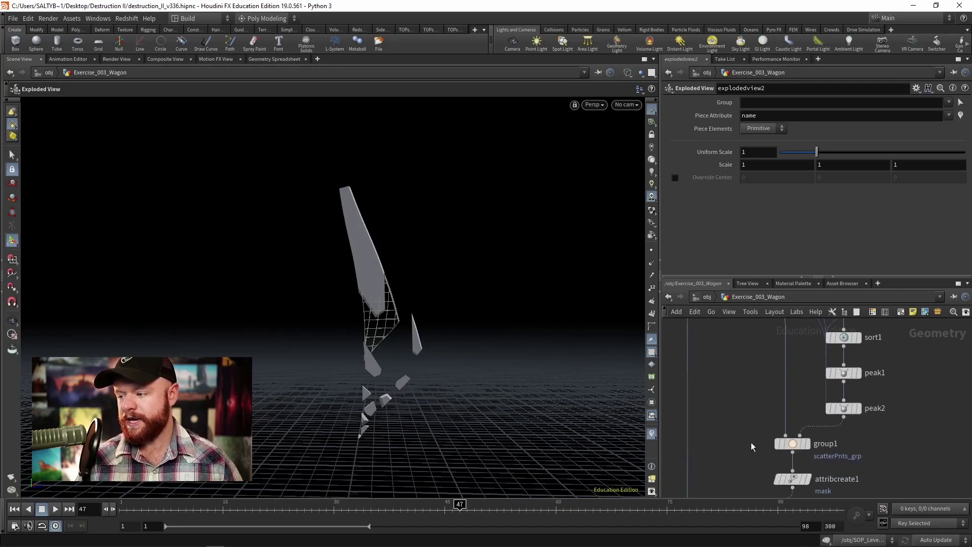
middle_drag(805, 396, 796, 424)
click(843, 439)
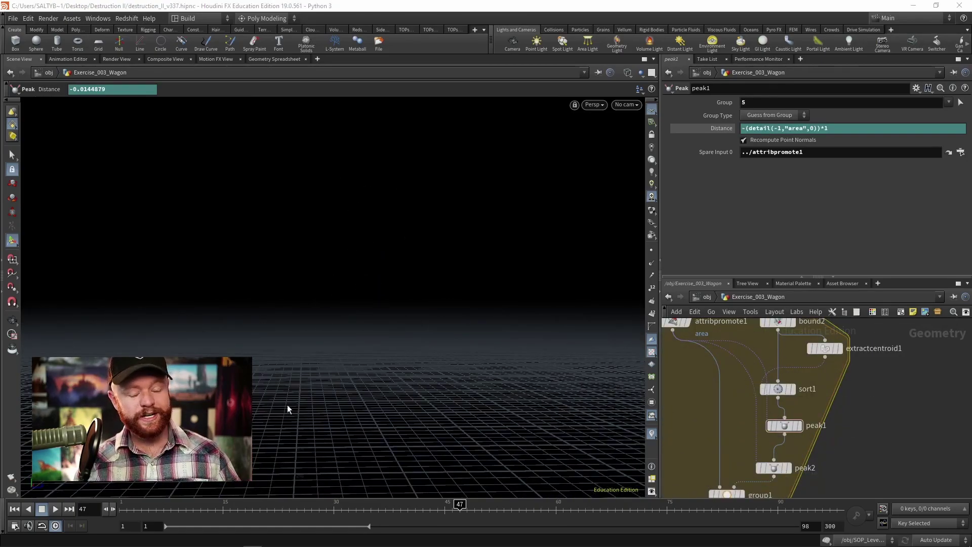
click(771, 471)
click(751, 128)
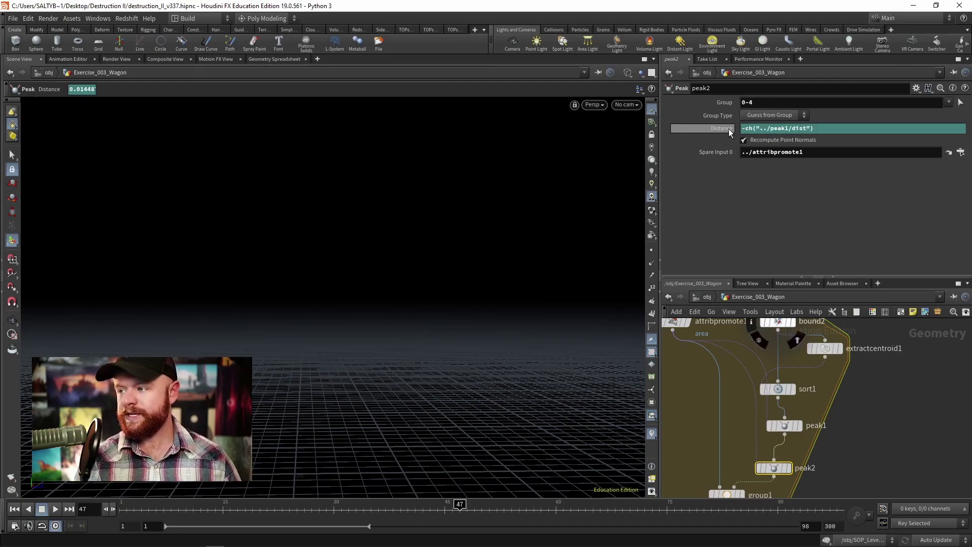
click(828, 129)
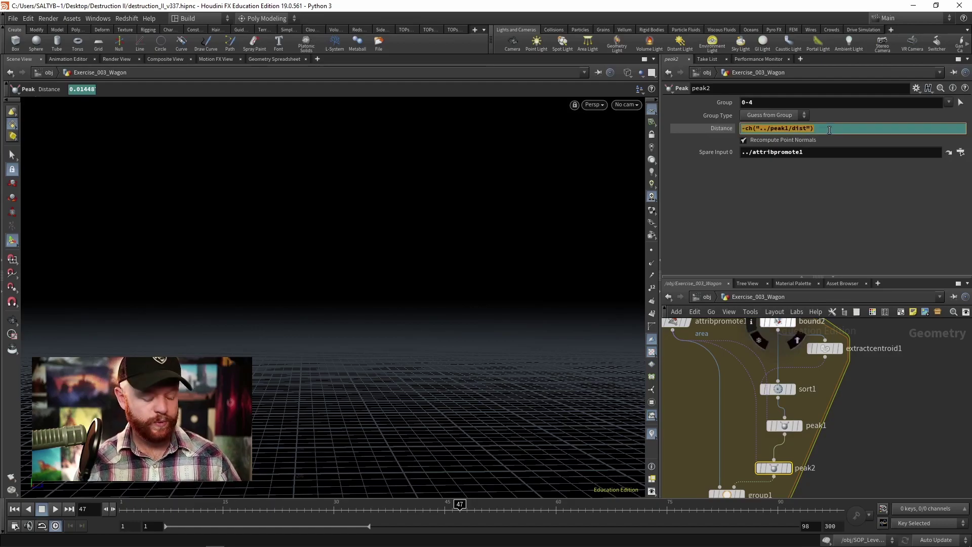
text(-(detail(-1,"area",0)))
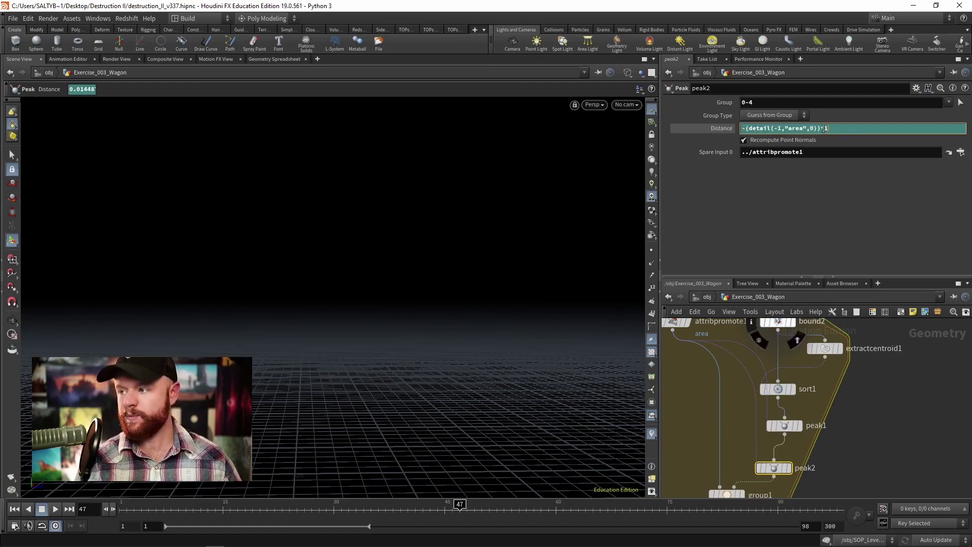
text(*1)
click(745, 130)
key(BackSpace)
key(Return)
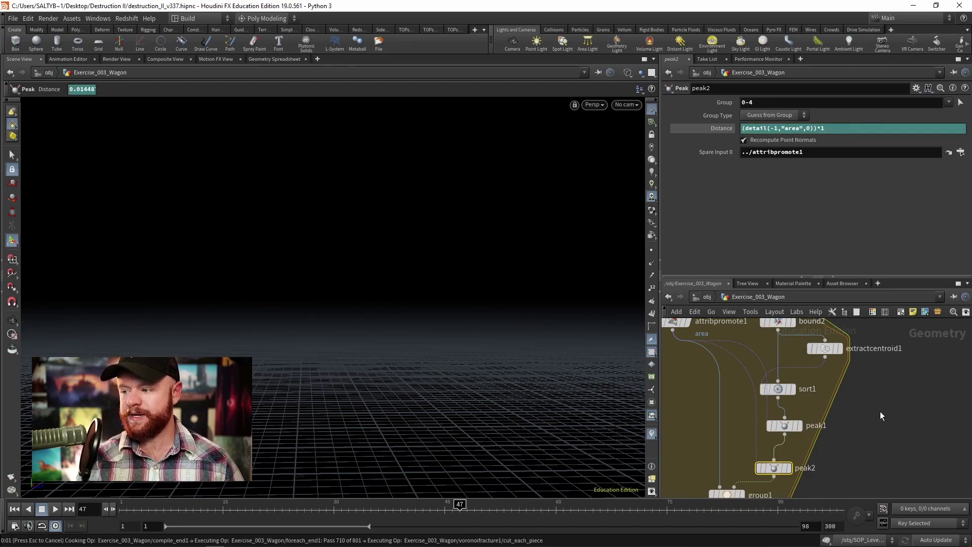
- Display the result of compile_end1 below the for-each loop
click(886, 410)
middle_drag(886, 410, 899, 355)
scroll(880, 420, down, 3)
middle_drag(872, 429, 873, 364)
scroll(831, 450, up, 2)
click(752, 438)
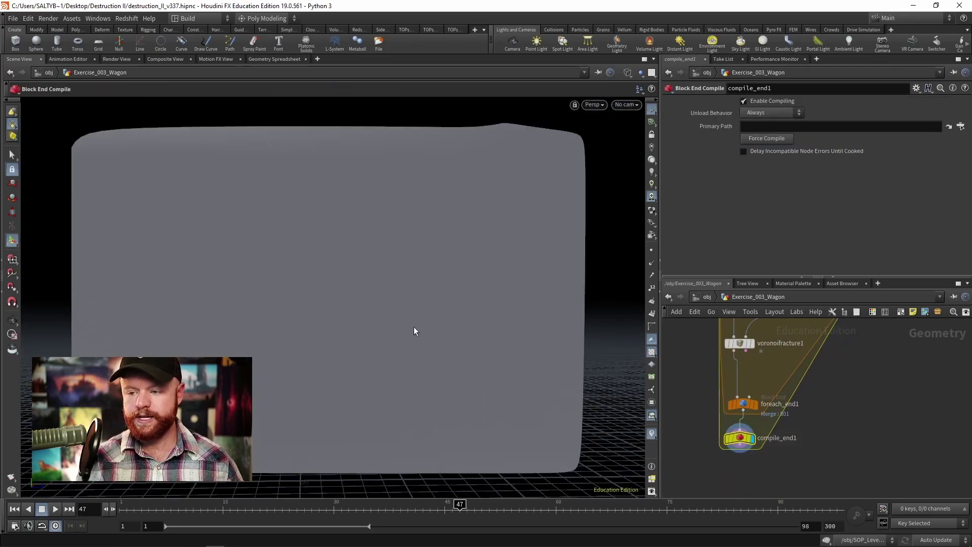
- Add a Connectivity node after compile_end1
key(Tab)
text(c)
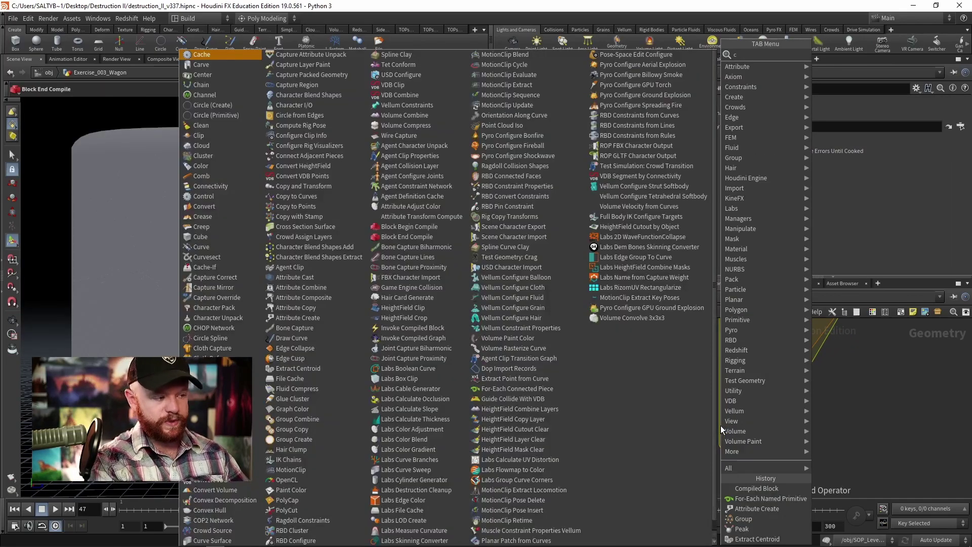
text(onne)
key(Return)
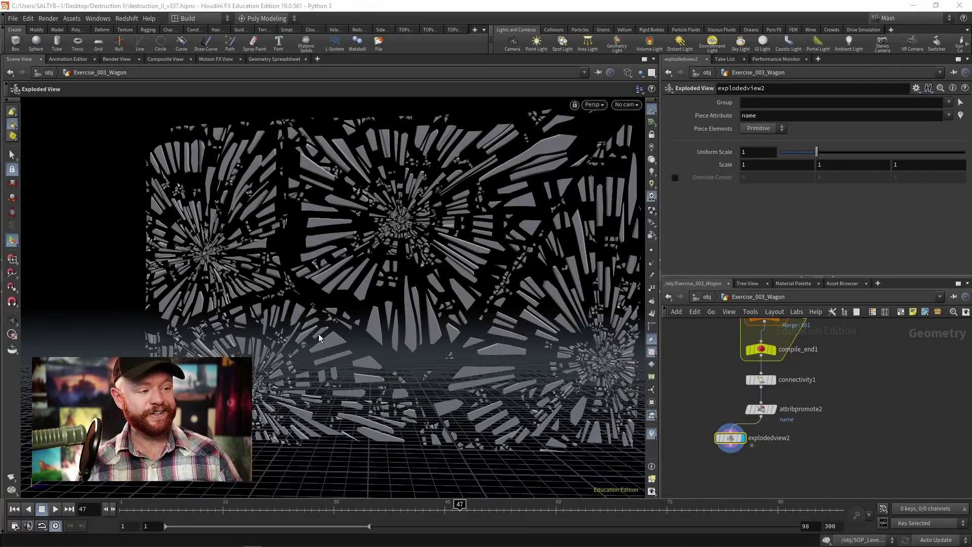
- Review the node network from rbdmaterialfracture1 down to explodedview2 and examine the exploded glass pieces
click(724, 426)
middle_drag(704, 365, 689, 429)
click(745, 406)
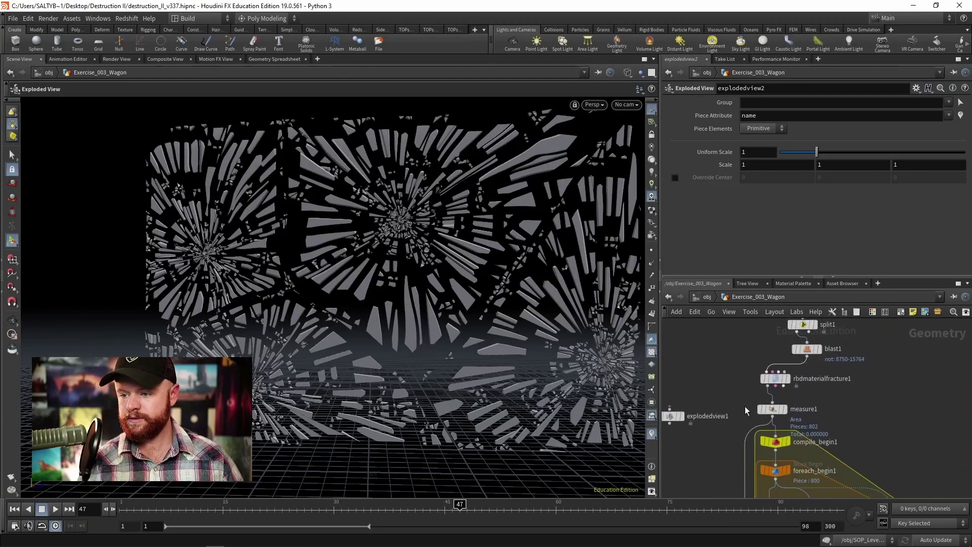
middle_drag(845, 411, 819, 330)
middle_drag(907, 446, 876, 349)
middle_drag(906, 446, 890, 351)
middle_drag(806, 486, 845, 438)
click(727, 396)
click(706, 411)
drag(708, 413, 720, 400)
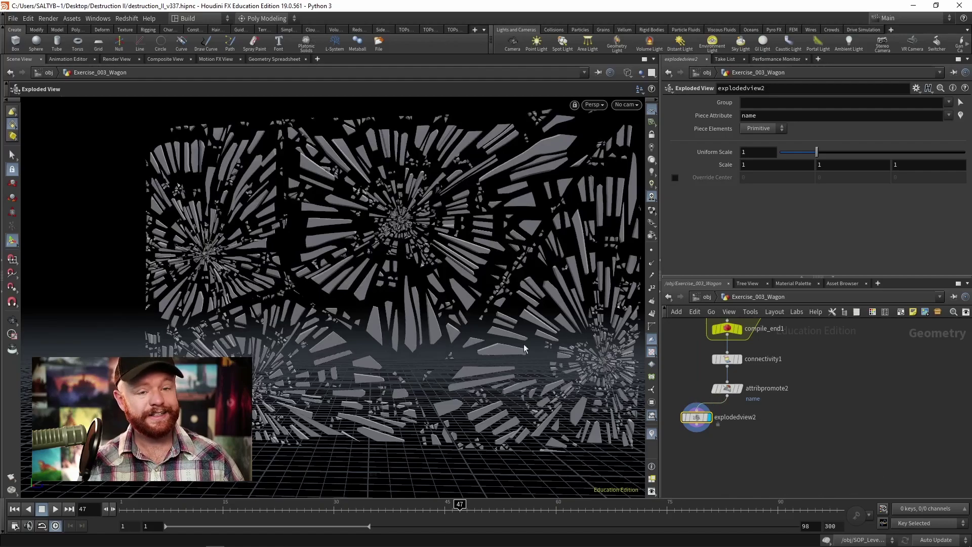
alt+drag(429, 285, 379, 274)
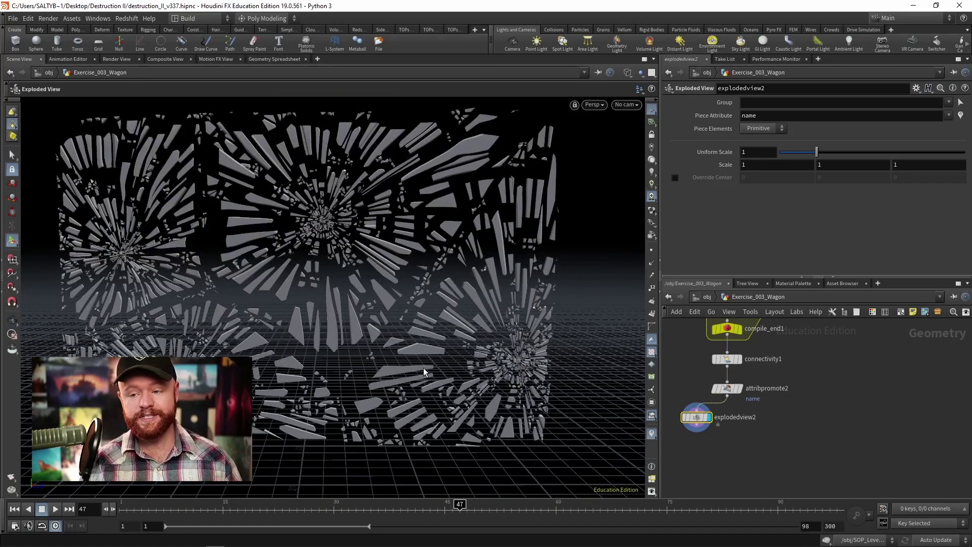
- Set scatter1's Force Total Count to 10 and save the scene as the new version destruction_II_v338.hipnc
middle_drag(830, 386, 869, 462)
mouse_move(855, 394)
middle_down()
mouse_move(842, 428)
mouse_move(856, 409)
middle_up()
click(814, 384)
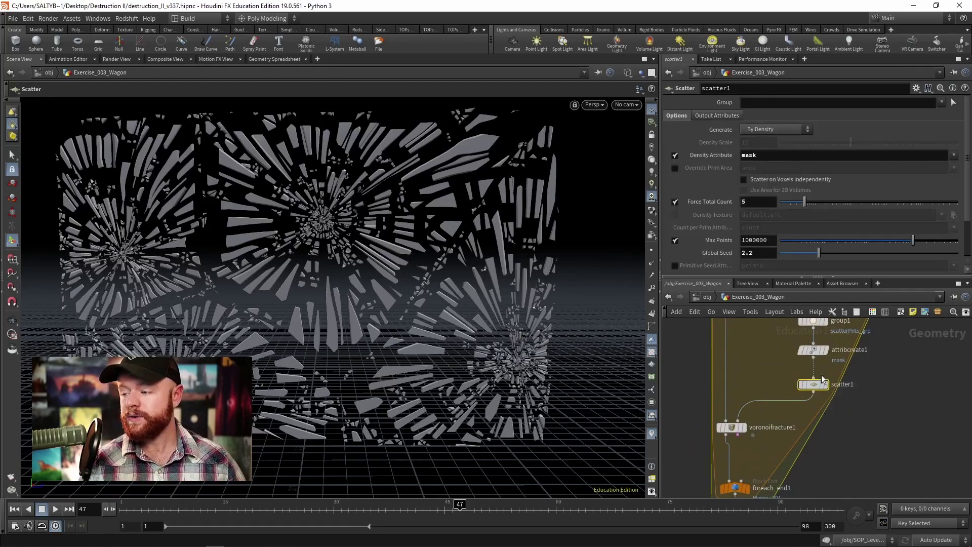
double_click(755, 200)
key(Return)
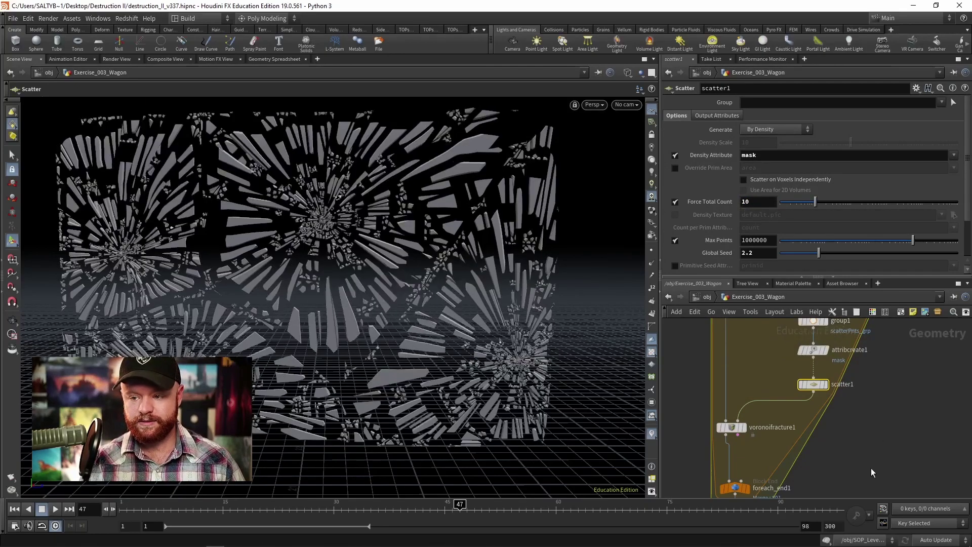
middle_drag(871, 468, 872, 442)
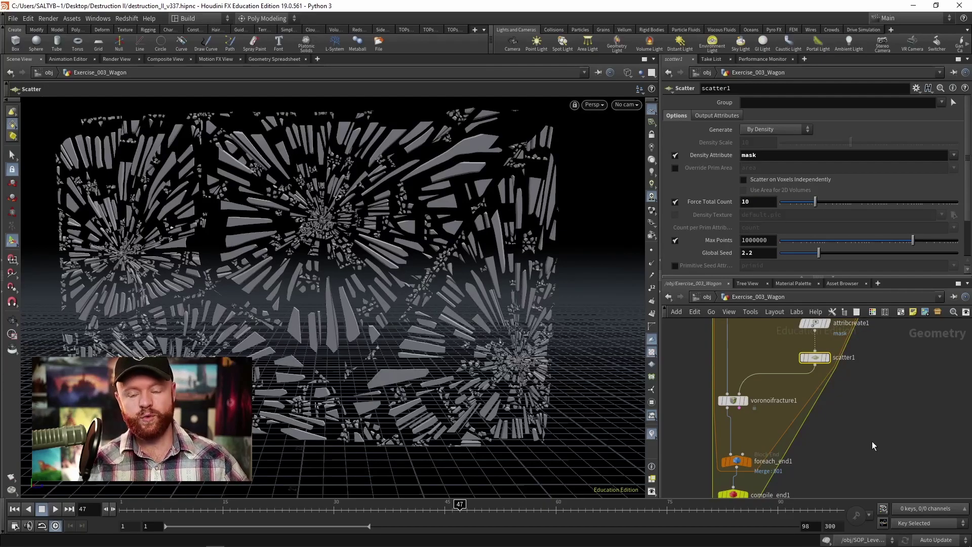
key(alt+shift+s)
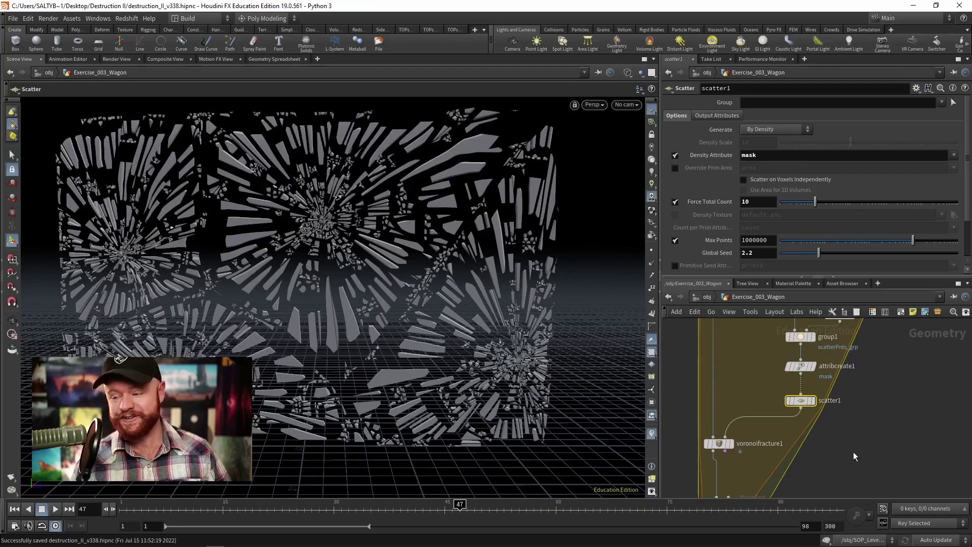
- Select explodedview2 and lower its Uniform Scale to about 0.36
scroll(855, 446, down, 3)
middle_drag(875, 465, 839, 407)
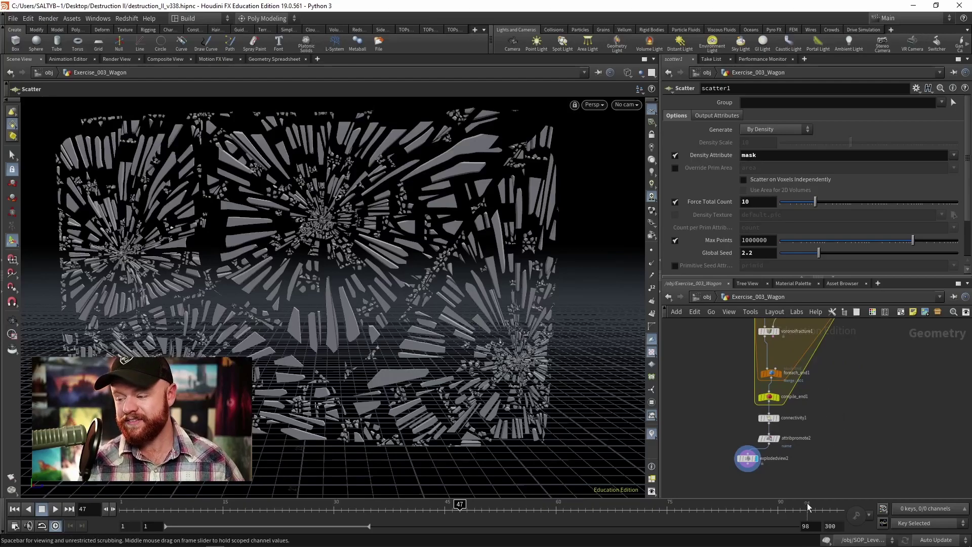
click(748, 459)
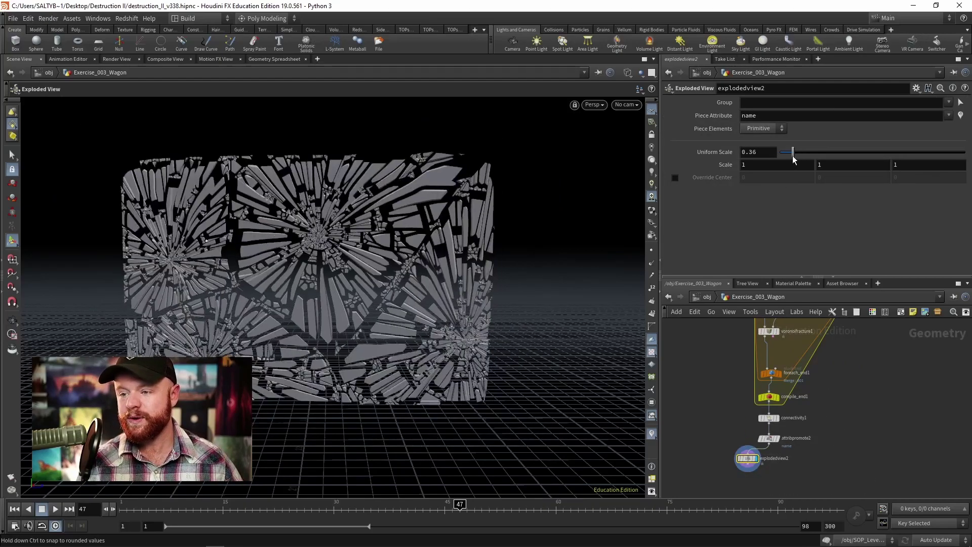